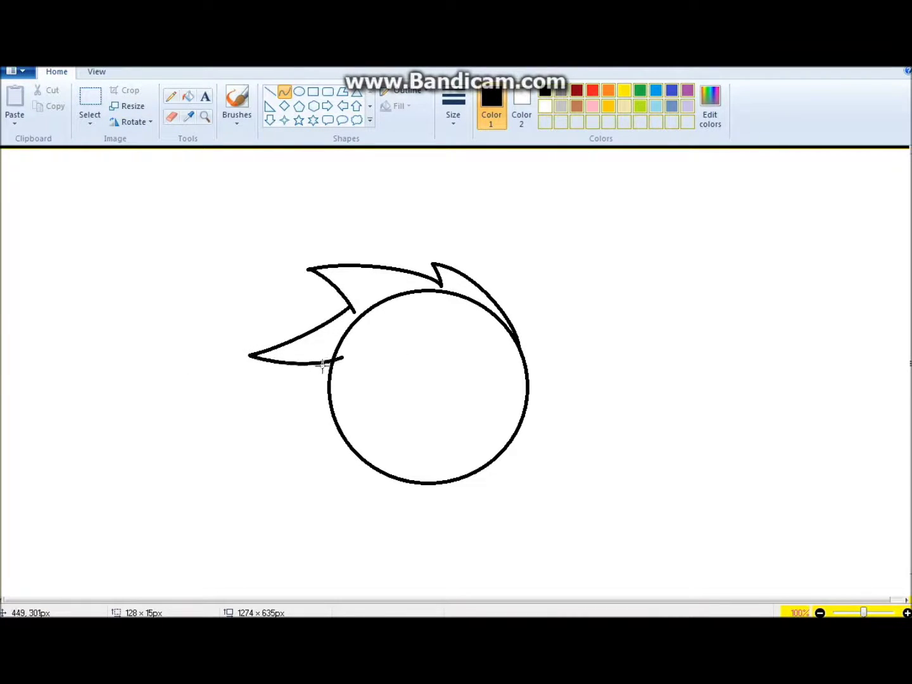
{"action": "left_click_drag", "start_coordinate": [396, 484], "coordinate": [381, 485]}
{"action": "left_click_drag", "start_coordinate": [465, 488], "coordinate": [456, 482]}
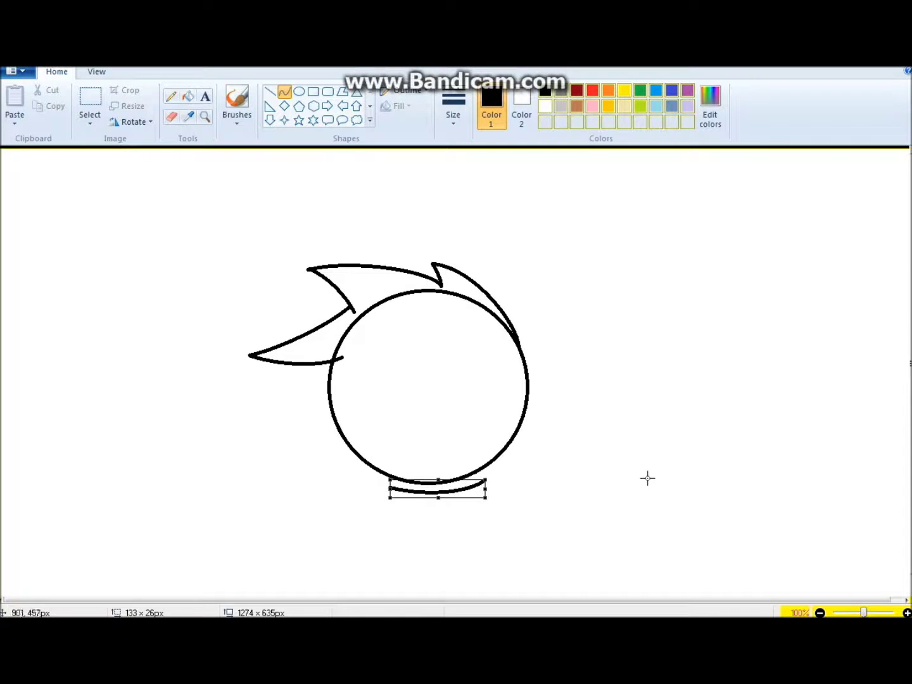
{"action": "key", "text": "ctrl+z"}
{"action": "left_click", "coordinate": [205, 117]}
{"action": "left_click", "coordinate": [416, 460]}
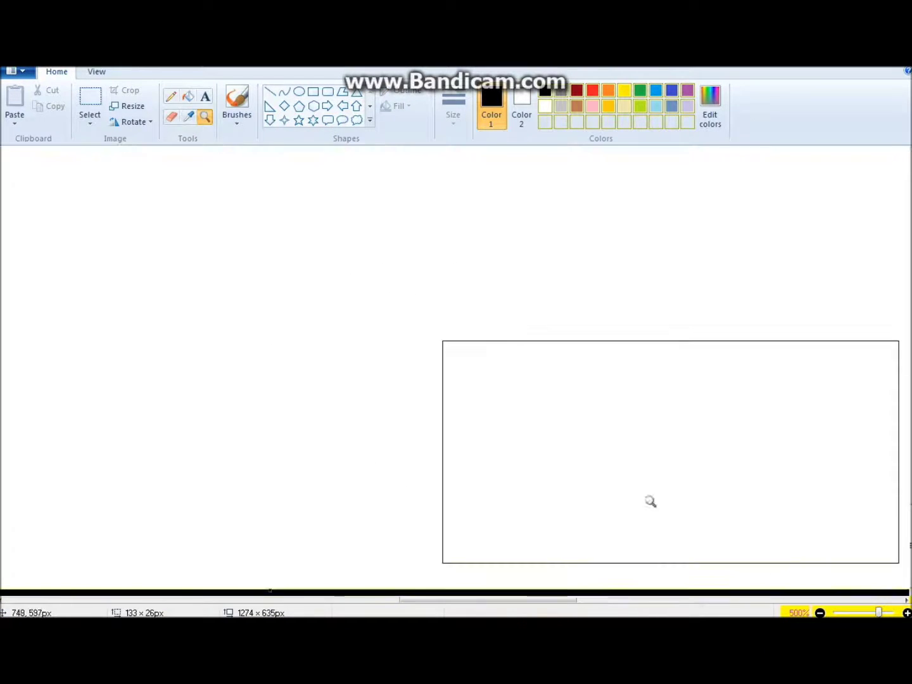
{"action": "right_click", "coordinate": [641, 542]}
Draw a torso below the head with a curved neckline and two slightly flared sides reaching the canvas bottom.
{"action": "left_click", "coordinate": [285, 92]}
{"action": "mouse_move", "coordinate": [484, 476]}
{"action": "left_mouse_down"}
{"action": "mouse_move", "coordinate": [368, 483]}
{"action": "mouse_move", "coordinate": [413, 498]}
{"action": "left_mouse_up"}
{"action": "left_click", "coordinate": [488, 479]}
{"action": "left_click_drag", "start_coordinate": [488, 476], "coordinate": [497, 596]}
{"action": "left_click", "coordinate": [491, 506]}
{"action": "left_click_drag", "start_coordinate": [370, 484], "coordinate": [362, 596]}
{"action": "left_click_drag", "start_coordinate": [368, 505], "coordinate": [365, 584]}
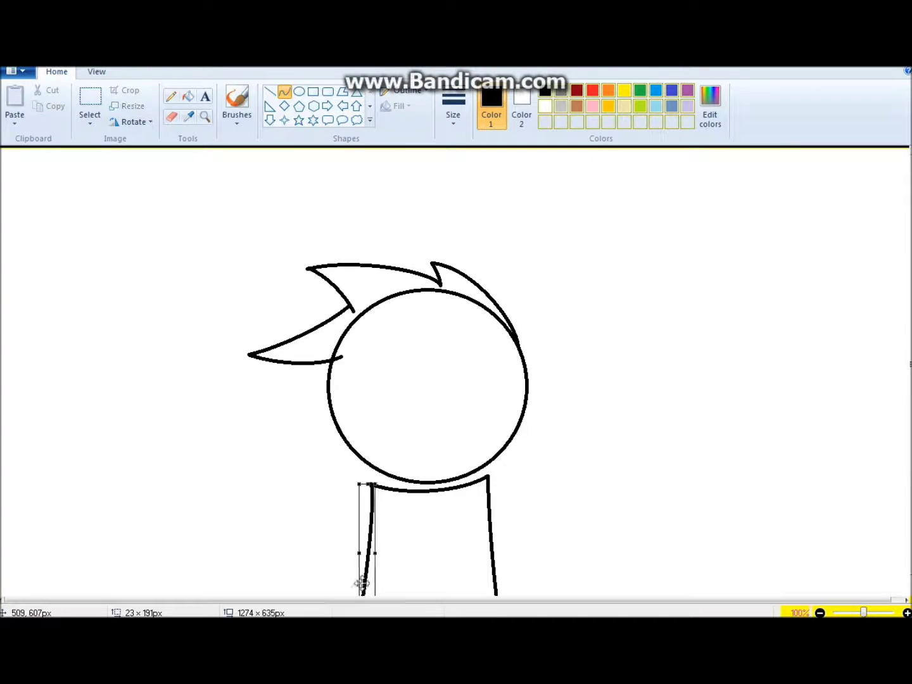
{"action": "left_click", "coordinate": [654, 472]}
Draw the curved right edge of an upright ear rising from the hair on top of the head.
{"action": "left_click_drag", "start_coordinate": [503, 308], "coordinate": [446, 185]}
{"action": "left_click_drag", "start_coordinate": [475, 246], "coordinate": [533, 211]}
{"action": "left_click", "coordinate": [532, 212]}
{"action": "left_click_drag", "start_coordinate": [443, 184], "coordinate": [394, 234]}
{"action": "mouse_move", "coordinate": [419, 209]}
{"action": "left_mouse_down"}
{"action": "mouse_move", "coordinate": [426, 183]}
{"action": "mouse_move", "coordinate": [383, 210]}
{"action": "mouse_move", "coordinate": [411, 267]}
{"action": "left_mouse_up"}
{"action": "key", "text": "ctrl+z"}
{"action": "key", "text": "ctrl+z"}
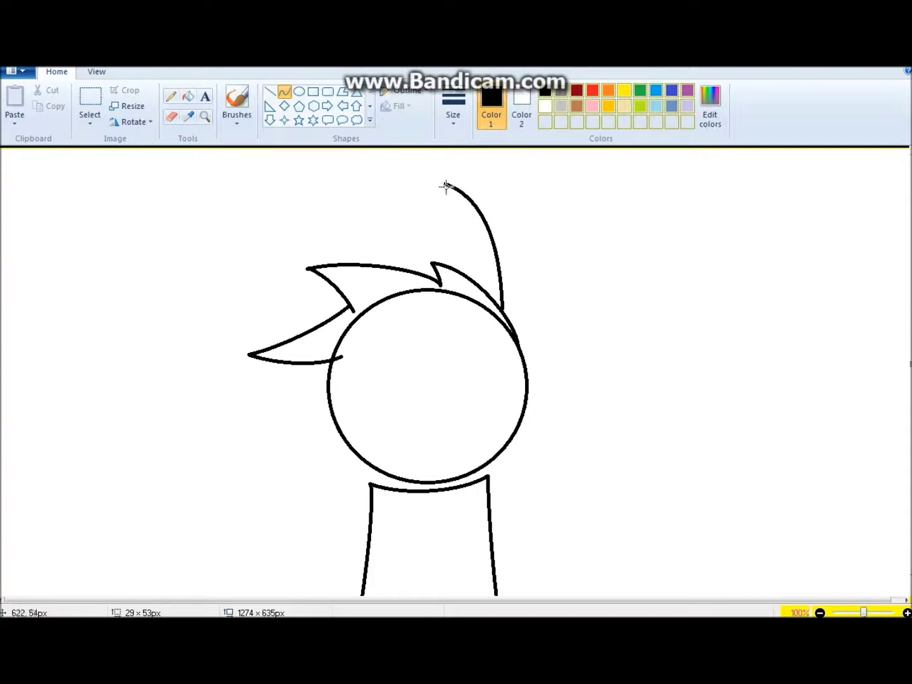
Complete the upright ear with a rounded tip and a left edge curving back down into the hair.
{"action": "left_click_drag", "start_coordinate": [442, 184], "coordinate": [367, 241]}
{"action": "left_click_drag", "start_coordinate": [405, 212], "coordinate": [407, 169]}
{"action": "left_click", "coordinate": [346, 232]}
{"action": "left_click", "coordinate": [373, 251]}
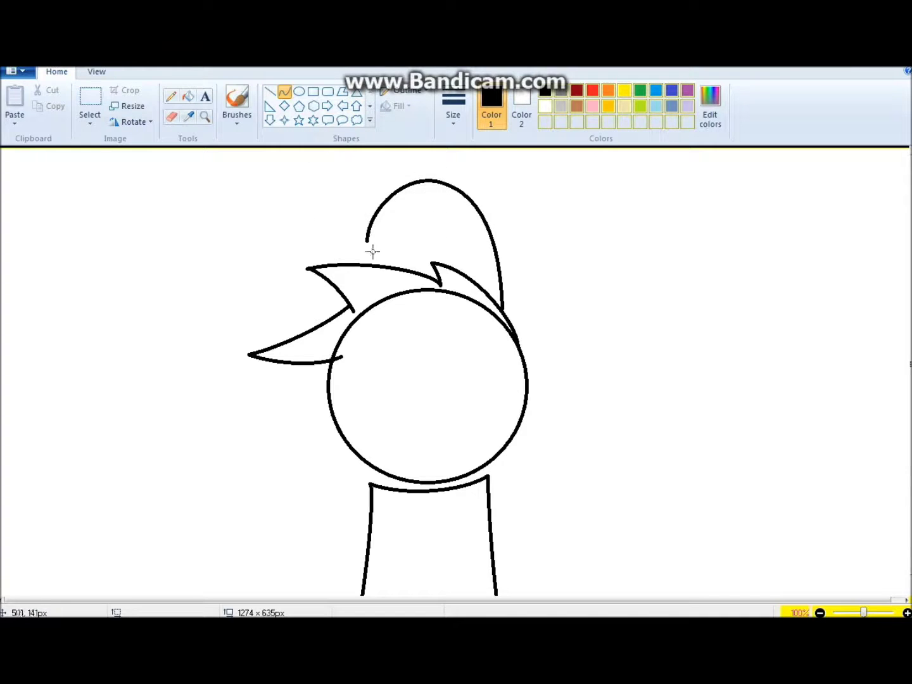
{"action": "left_click_drag", "start_coordinate": [385, 270], "coordinate": [468, 235]}
{"action": "left_click", "coordinate": [407, 413]}
Draw a drooping rounded ear on the left of the head, hanging from the lowest hair spike.
{"action": "left_click_drag", "start_coordinate": [255, 376], "coordinate": [232, 386]}
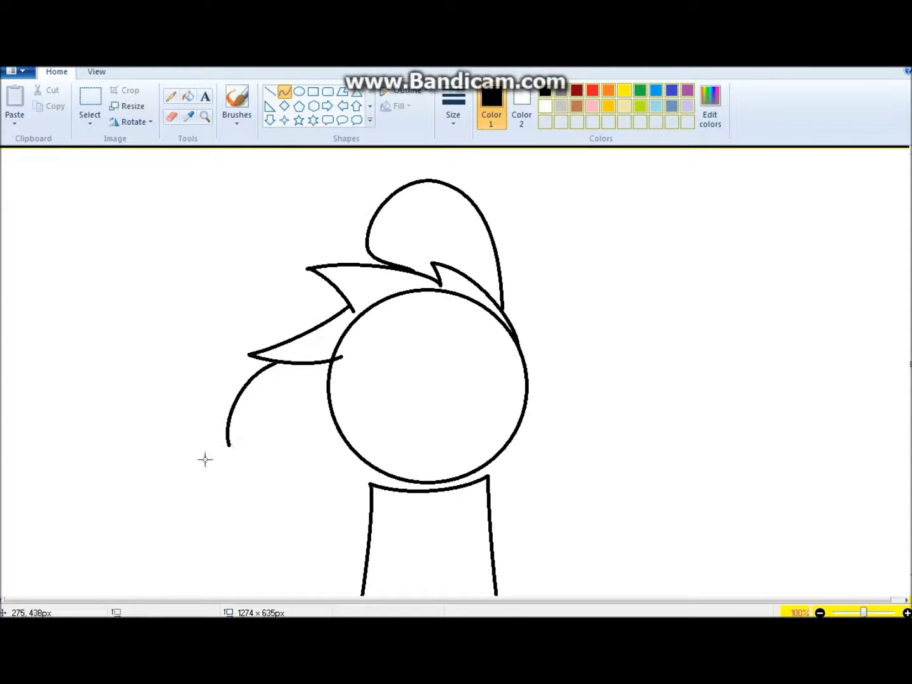
{"action": "left_click_drag", "start_coordinate": [276, 459], "coordinate": [302, 460]}
{"action": "left_click_drag", "start_coordinate": [240, 470], "coordinate": [300, 459]}
{"action": "left_click_drag", "start_coordinate": [328, 497], "coordinate": [323, 406]}
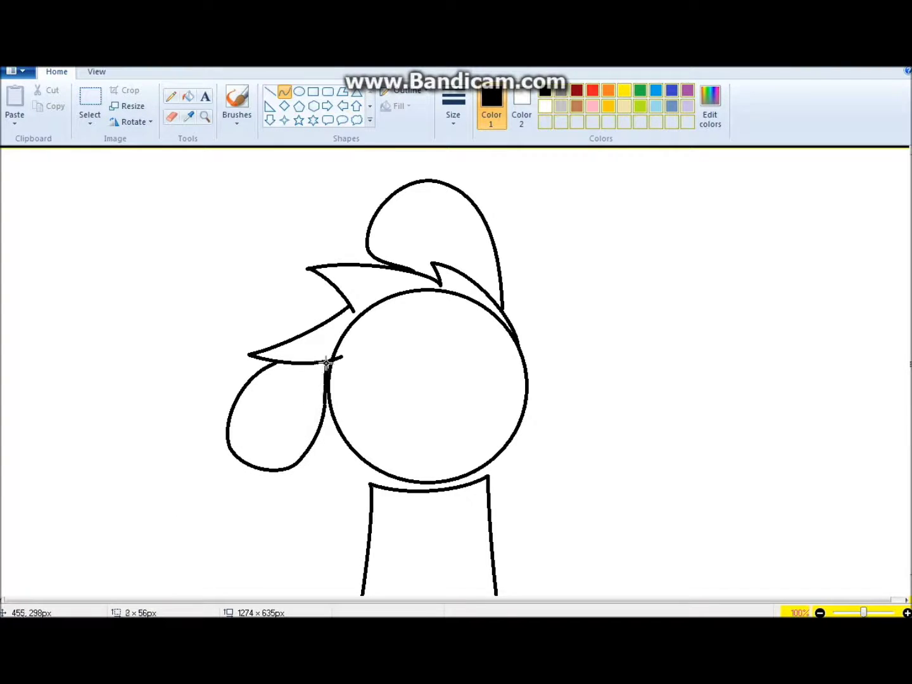
{"action": "left_click", "coordinate": [495, 551]}
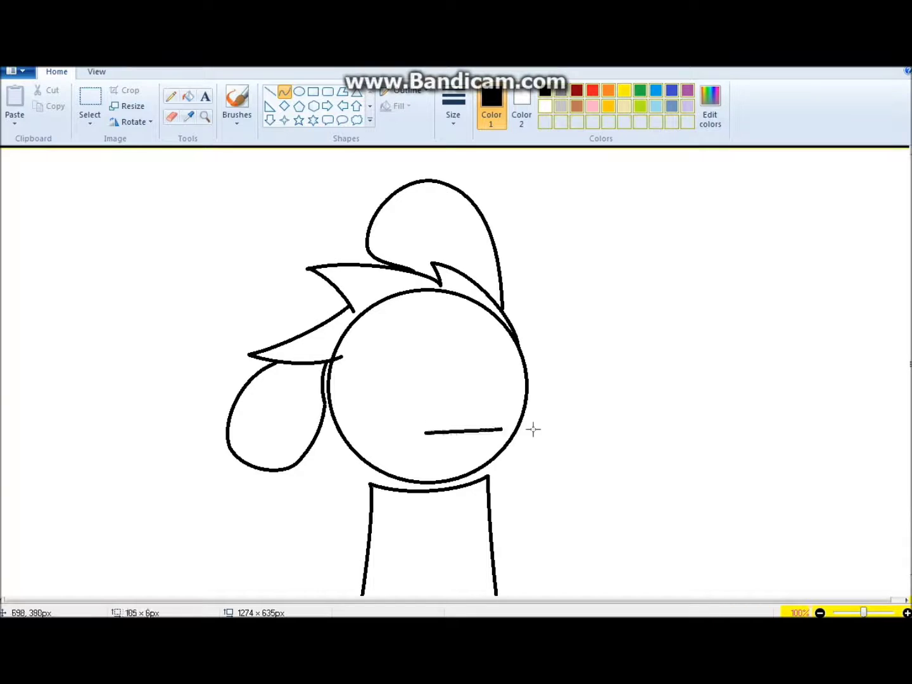
{"action": "left_click_drag", "start_coordinate": [532, 430], "coordinate": [485, 476]}
{"action": "left_click", "coordinate": [414, 443]}
{"action": "mouse_move", "coordinate": [423, 440]}
{"action": "left_mouse_down"}
{"action": "mouse_move", "coordinate": [340, 456]}
{"action": "mouse_move", "coordinate": [333, 447]}
{"action": "mouse_move", "coordinate": [345, 444]}
{"action": "left_mouse_up"}
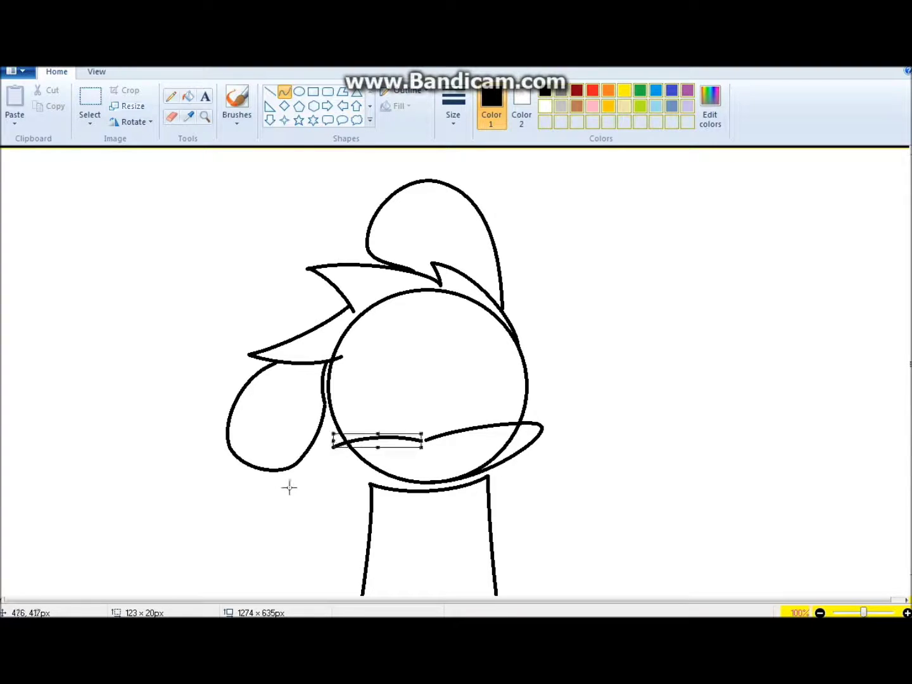
{"action": "key", "text": "ctrl+z"}
{"action": "key", "text": "ctrl+z"}
Draw a wide muzzle across the lower head, with two pointed cheeks extending past the circle and meeting underneath.
{"action": "left_click_drag", "start_coordinate": [424, 434], "coordinate": [521, 426]}
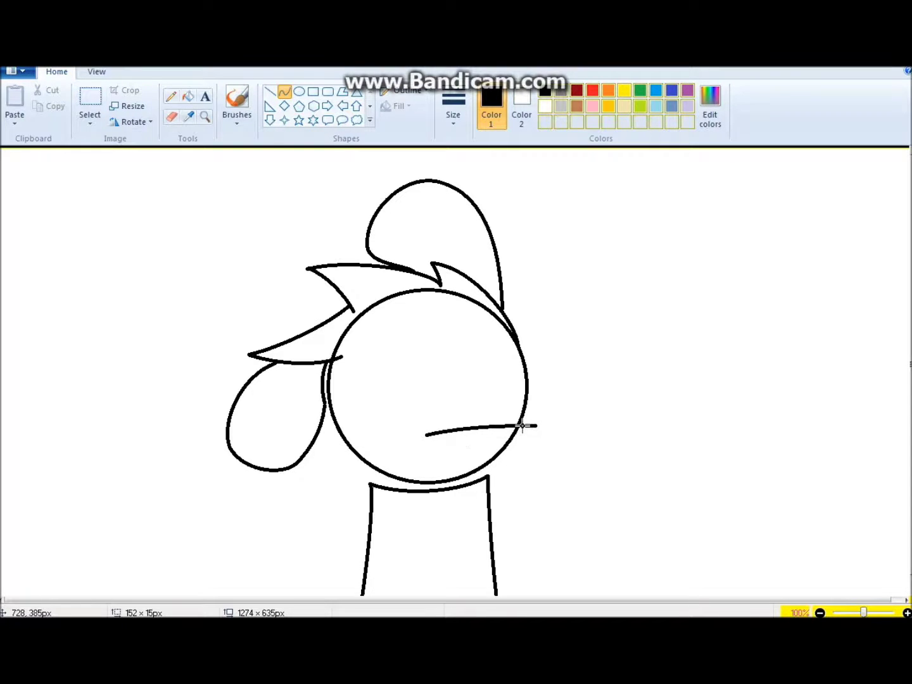
{"action": "left_click_drag", "start_coordinate": [402, 435], "coordinate": [388, 427]}
{"action": "left_click_drag", "start_coordinate": [535, 425], "coordinate": [435, 481]}
{"action": "mouse_move", "coordinate": [443, 475]}
{"action": "left_mouse_down"}
{"action": "mouse_move", "coordinate": [563, 424]}
{"action": "mouse_move", "coordinate": [564, 438]}
{"action": "left_mouse_up"}
{"action": "mouse_move", "coordinate": [322, 448]}
{"action": "left_mouse_down"}
{"action": "mouse_move", "coordinate": [418, 476]}
{"action": "mouse_move", "coordinate": [297, 440]}
{"action": "left_mouse_up"}
{"action": "left_click_drag", "start_coordinate": [380, 476], "coordinate": [365, 488]}
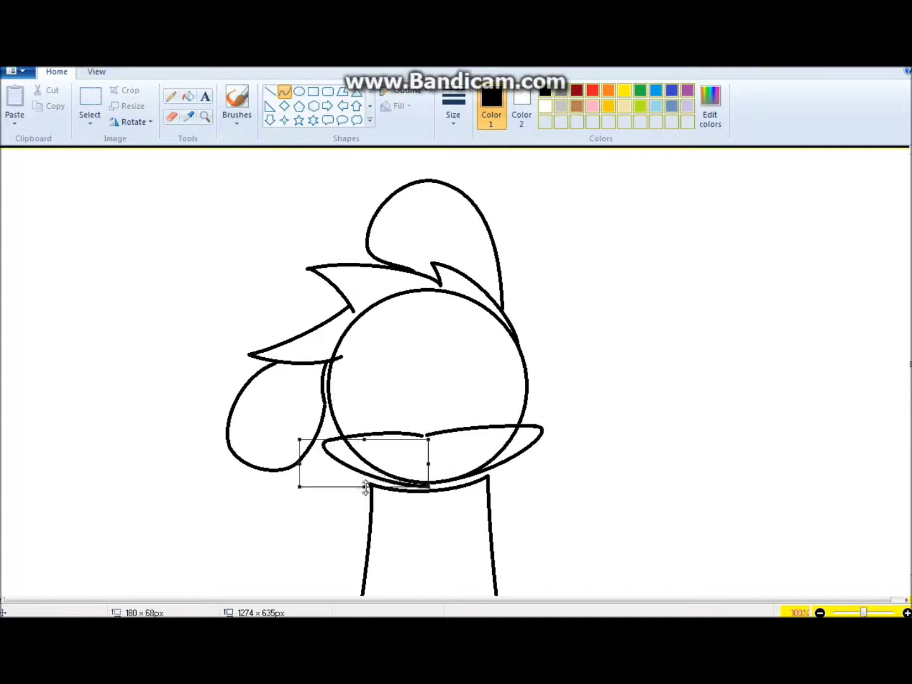
{"action": "left_click", "coordinate": [310, 511]}
Erase the torso's neckline and fill the remaining side lines white, leaving black as the drawing colour.
{"action": "left_click", "coordinate": [171, 117]}
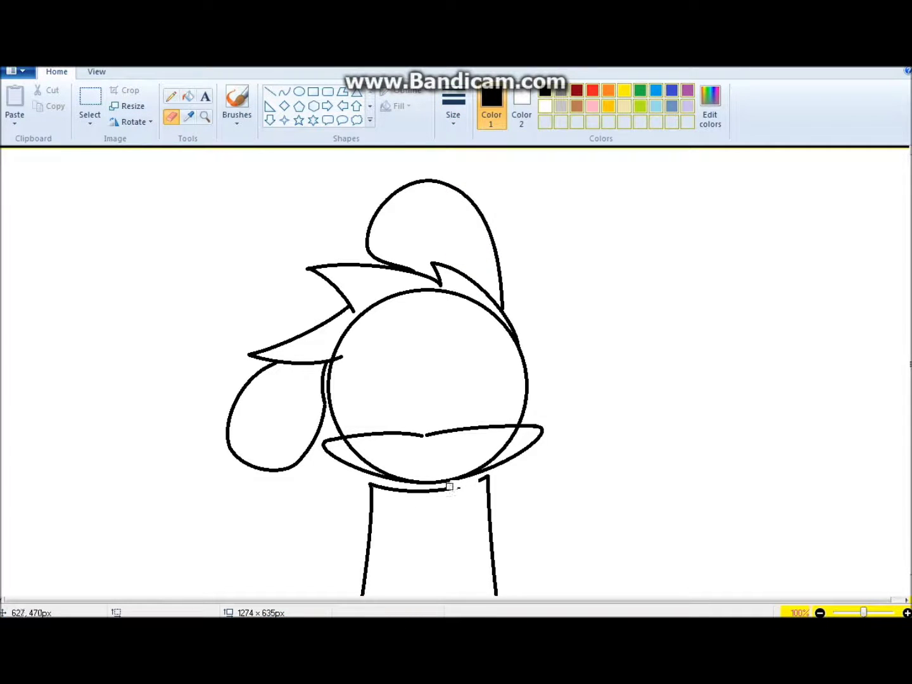
{"action": "left_click", "coordinate": [187, 96]}
{"action": "left_click", "coordinate": [544, 106]}
{"action": "left_click", "coordinate": [492, 518]}
{"action": "left_click", "coordinate": [544, 91]}
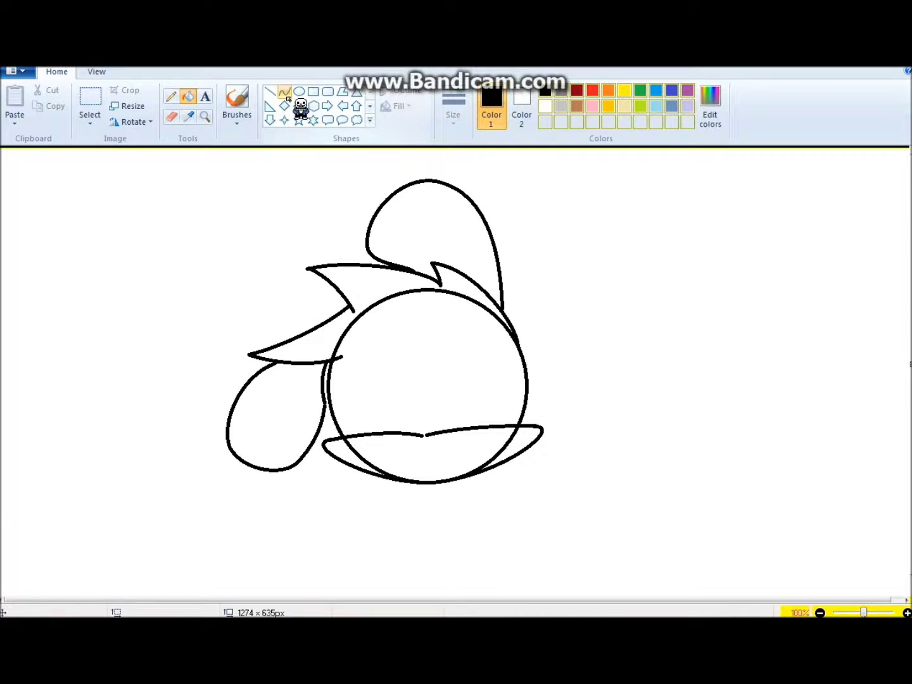
Draw a small rounded triangular nose where the two upper muzzle lines meet.
{"action": "left_click", "coordinate": [204, 115]}
{"action": "left_click", "coordinate": [450, 462]}
{"action": "left_click", "coordinate": [284, 92]}
{"action": "left_click_drag", "start_coordinate": [304, 327], "coordinate": [285, 279]}
{"action": "left_click_drag", "start_coordinate": [278, 280], "coordinate": [266, 280]}
{"action": "left_click_drag", "start_coordinate": [335, 283], "coordinate": [307, 279]}
{"action": "key", "text": "ctrl+z"}
{"action": "mouse_move", "coordinate": [285, 278]}
{"action": "left_mouse_down"}
{"action": "mouse_move", "coordinate": [265, 277]}
{"action": "mouse_move", "coordinate": [322, 298]}
{"action": "mouse_move", "coordinate": [336, 282]}
{"action": "left_mouse_up"}
{"action": "left_click", "coordinate": [204, 116]}
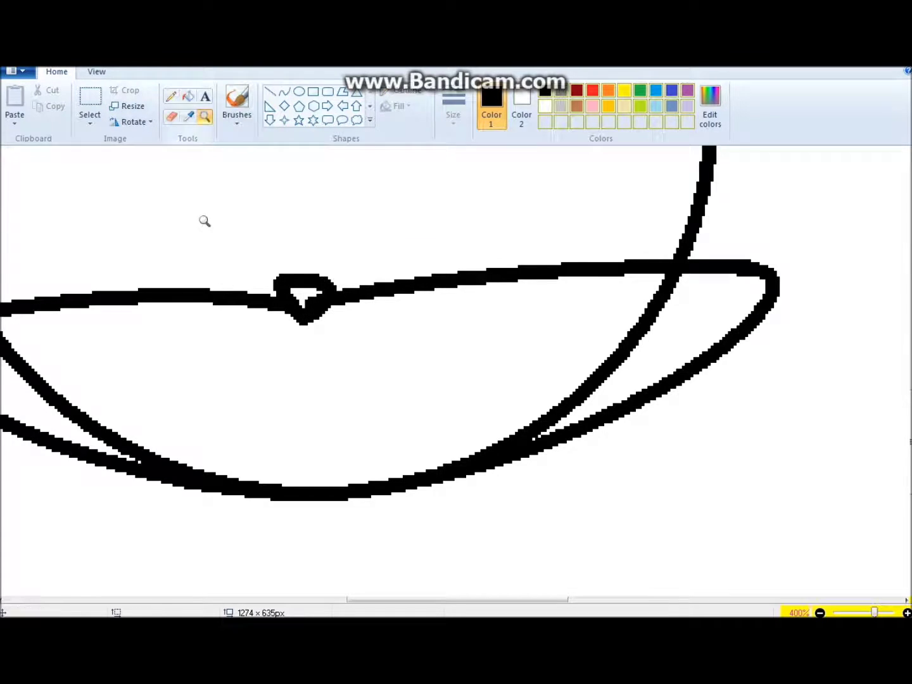
{"action": "right_click", "coordinate": [205, 220]}
Shrink the nose and rejoin the upper muzzle lines to it.
{"action": "left_click", "coordinate": [89, 101]}
{"action": "mouse_move", "coordinate": [414, 417]}
{"action": "left_mouse_down"}
{"action": "mouse_move", "coordinate": [404, 412]}
{"action": "mouse_move", "coordinate": [418, 417]}
{"action": "left_mouse_up"}
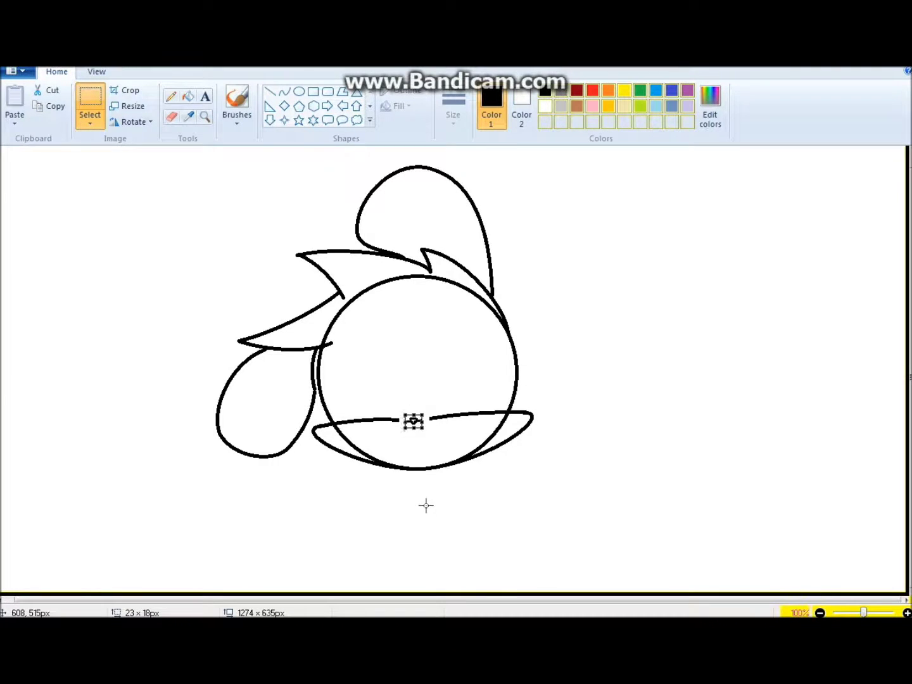
{"action": "left_click", "coordinate": [284, 92]}
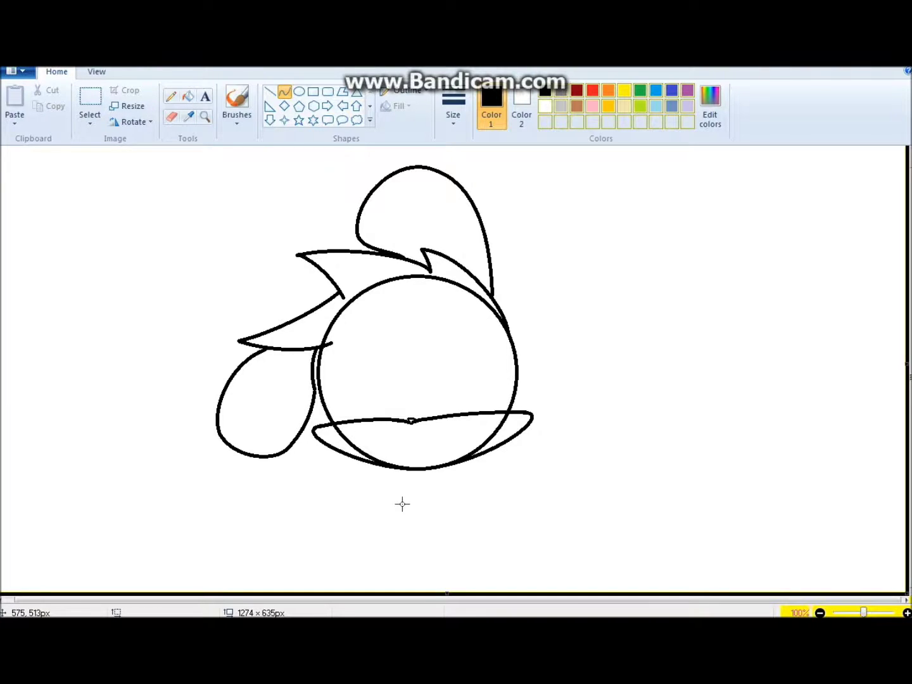
Detach the drooping left ear from the hair and head by erasing its joints with a smaller eraser.
{"action": "left_click", "coordinate": [204, 117]}
{"action": "left_click", "coordinate": [346, 361]}
{"action": "left_click", "coordinate": [171, 116]}
{"action": "left_click_drag", "start_coordinate": [349, 434], "coordinate": [346, 447]}
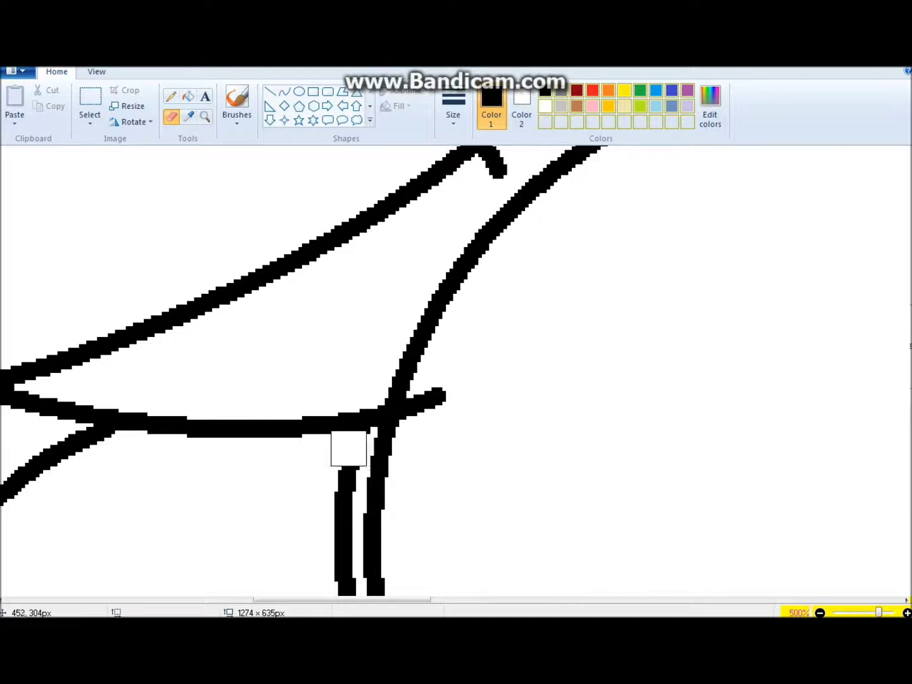
{"action": "key", "text": "ctrl+z"}
{"action": "left_click", "coordinate": [453, 108]}
{"action": "left_click", "coordinate": [459, 218]}
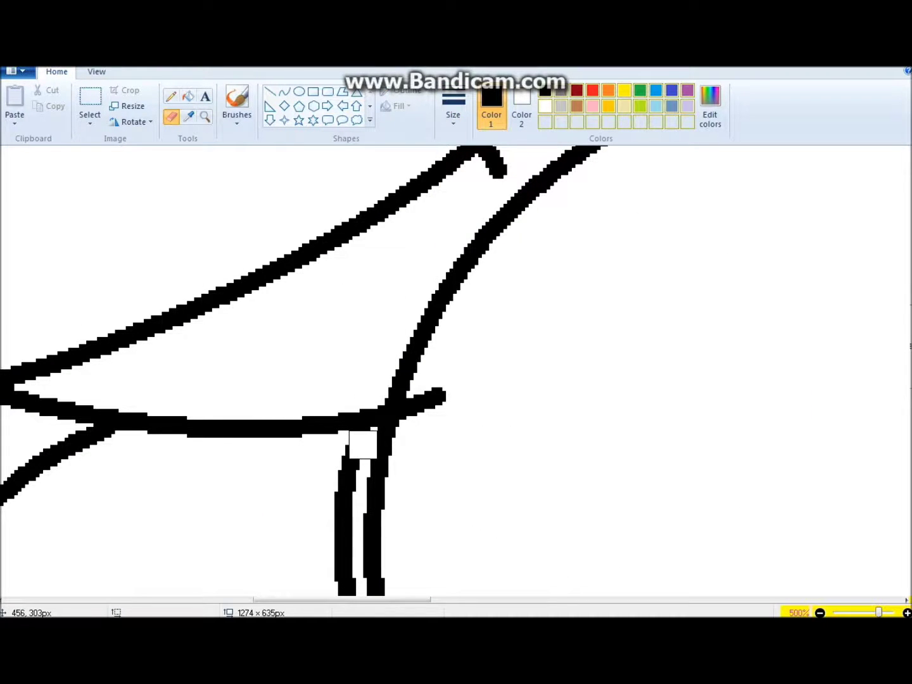
{"action": "left_click", "coordinate": [355, 447]}
{"action": "left_click_drag", "start_coordinate": [95, 445], "coordinate": [101, 445]}
Fill the detached left ear outline with white to remove it.
{"action": "left_click", "coordinate": [188, 95]}
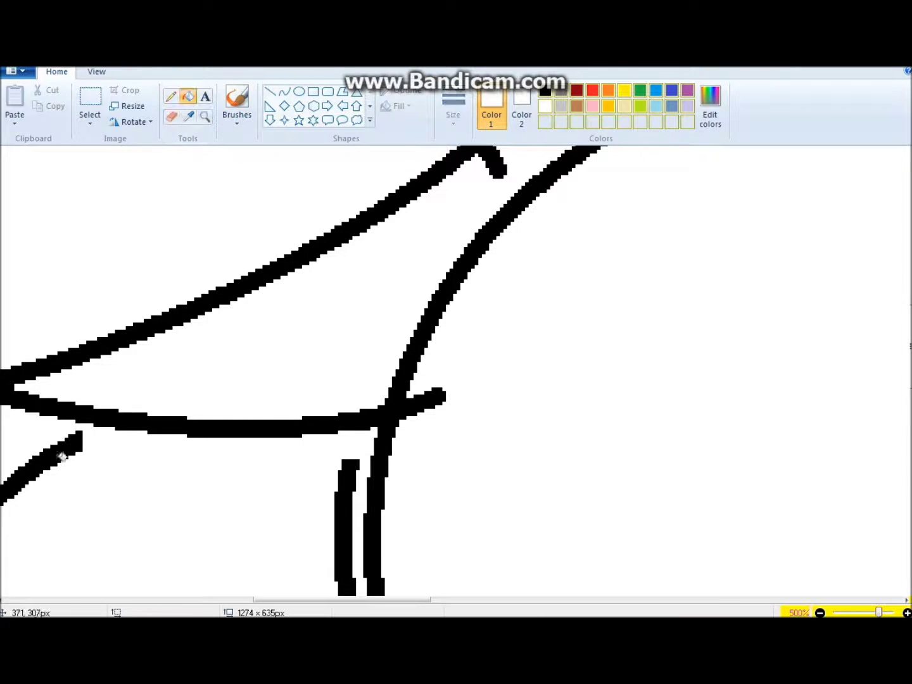
{"action": "right_click", "coordinate": [38, 472]}
{"action": "right_click", "coordinate": [347, 526]}
{"action": "left_click", "coordinate": [285, 92]}
{"action": "left_click", "coordinate": [205, 116]}
{"action": "right_click", "coordinate": [282, 272]}
{"action": "left_click", "coordinate": [284, 93]}
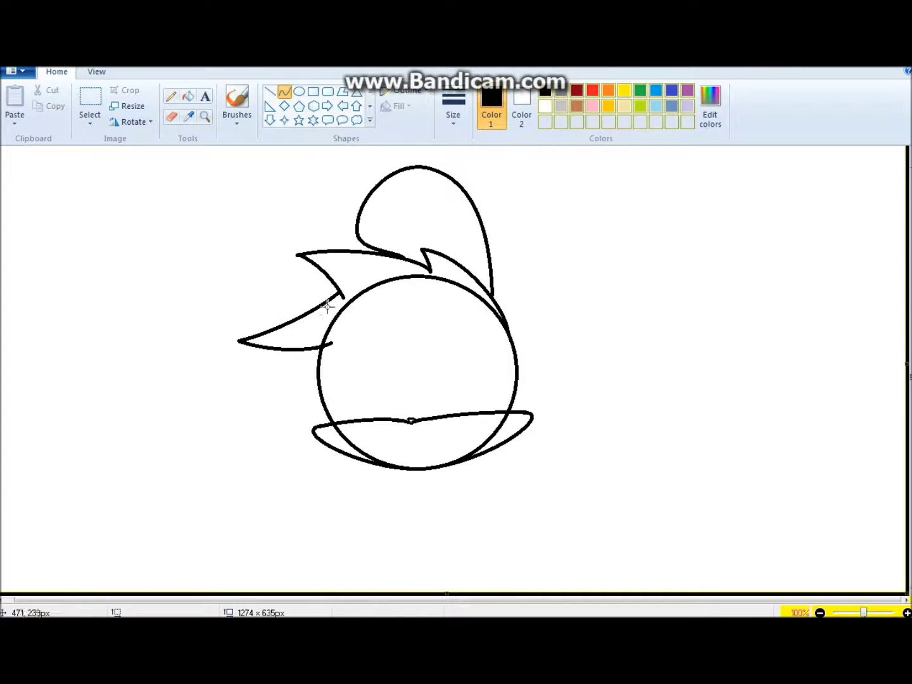
Redraw the left ear as a wide rounded flap extending sideways from behind the lowest hair spike to the head.
{"action": "mouse_move", "coordinate": [323, 306]}
{"action": "left_mouse_down"}
{"action": "mouse_move", "coordinate": [255, 307]}
{"action": "mouse_move", "coordinate": [218, 336]}
{"action": "left_mouse_up"}
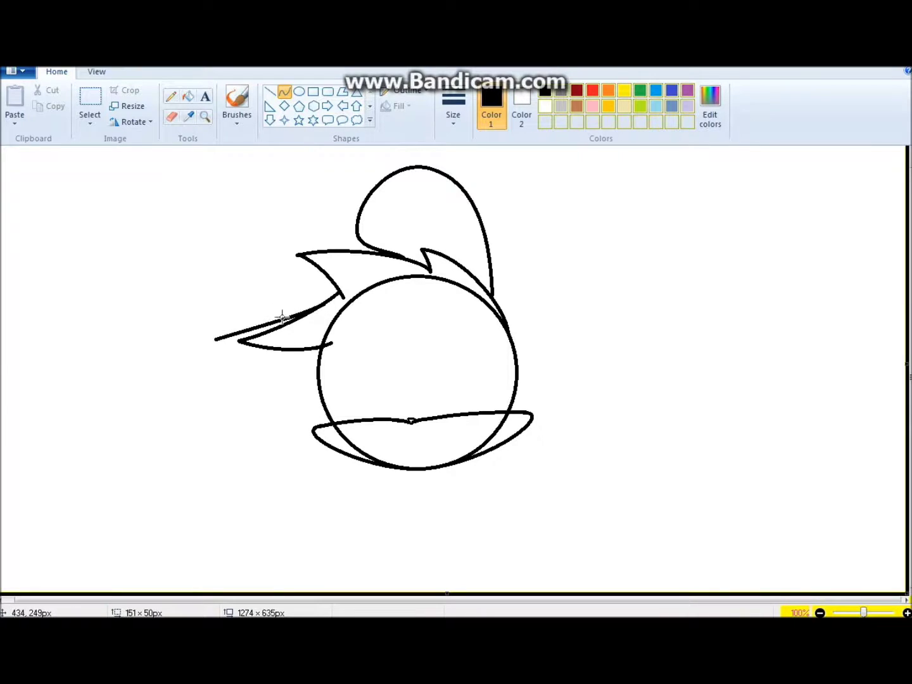
{"action": "mouse_move", "coordinate": [242, 487]}
{"action": "left_mouse_down"}
{"action": "mouse_move", "coordinate": [218, 340]}
{"action": "mouse_move", "coordinate": [233, 406]}
{"action": "left_mouse_up"}
{"action": "mouse_move", "coordinate": [214, 362]}
{"action": "left_mouse_down"}
{"action": "mouse_move", "coordinate": [209, 396]}
{"action": "mouse_move", "coordinate": [309, 395]}
{"action": "mouse_move", "coordinate": [248, 408]}
{"action": "mouse_move", "coordinate": [285, 390]}
{"action": "mouse_move", "coordinate": [311, 400]}
{"action": "left_mouse_up"}
{"action": "left_click", "coordinate": [270, 485]}
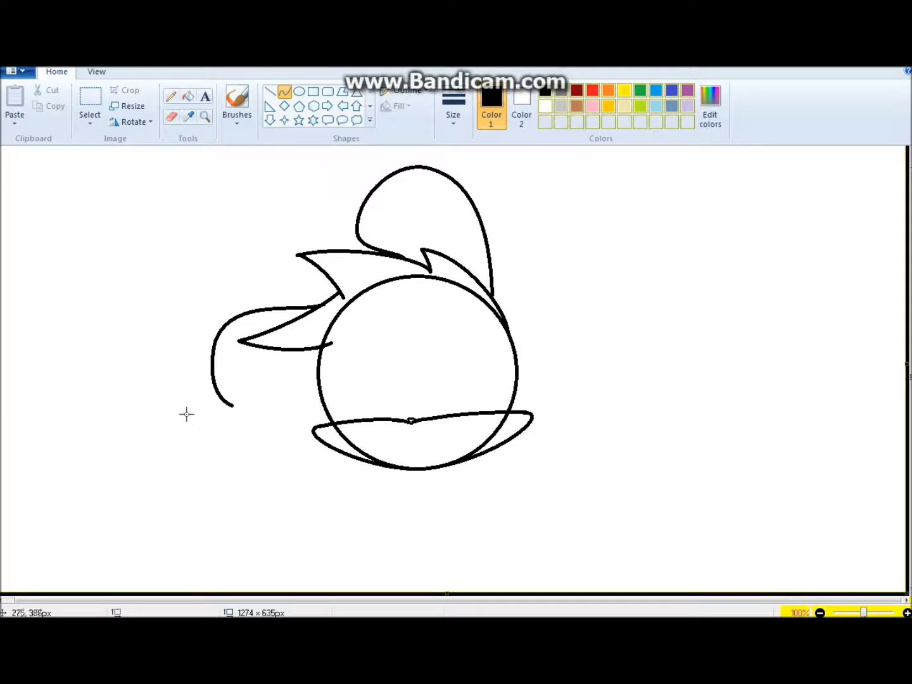
{"action": "left_click_drag", "start_coordinate": [235, 407], "coordinate": [309, 386]}
{"action": "left_click_drag", "start_coordinate": [249, 410], "coordinate": [285, 383]}
{"action": "left_click", "coordinate": [309, 387]}
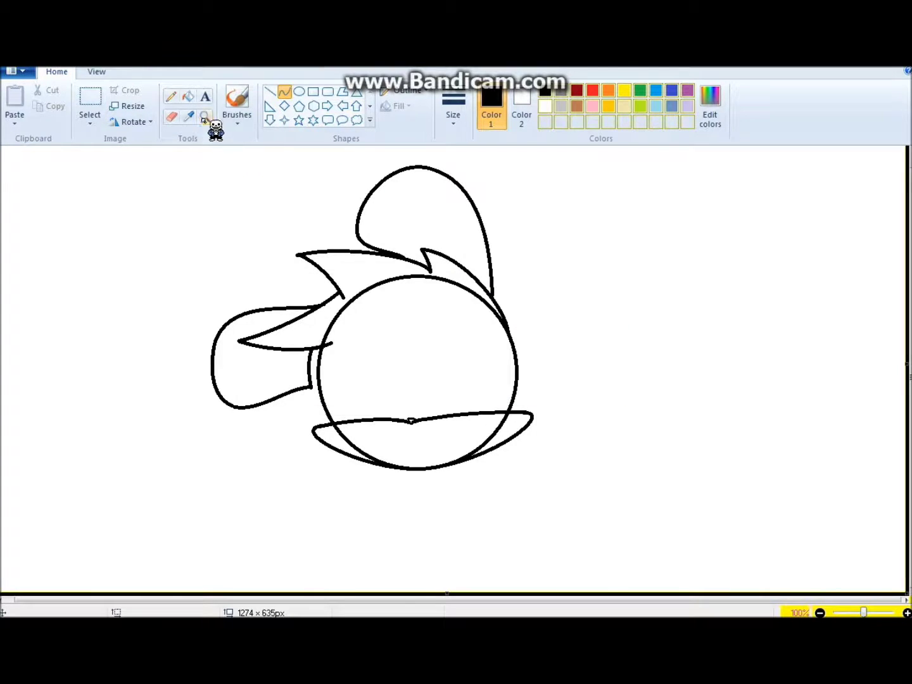
Draw a short neck of two small vertical lines beneath the centre of the head.
{"action": "left_click", "coordinate": [204, 116]}
{"action": "left_click", "coordinate": [377, 437]}
{"action": "left_click", "coordinate": [488, 325]}
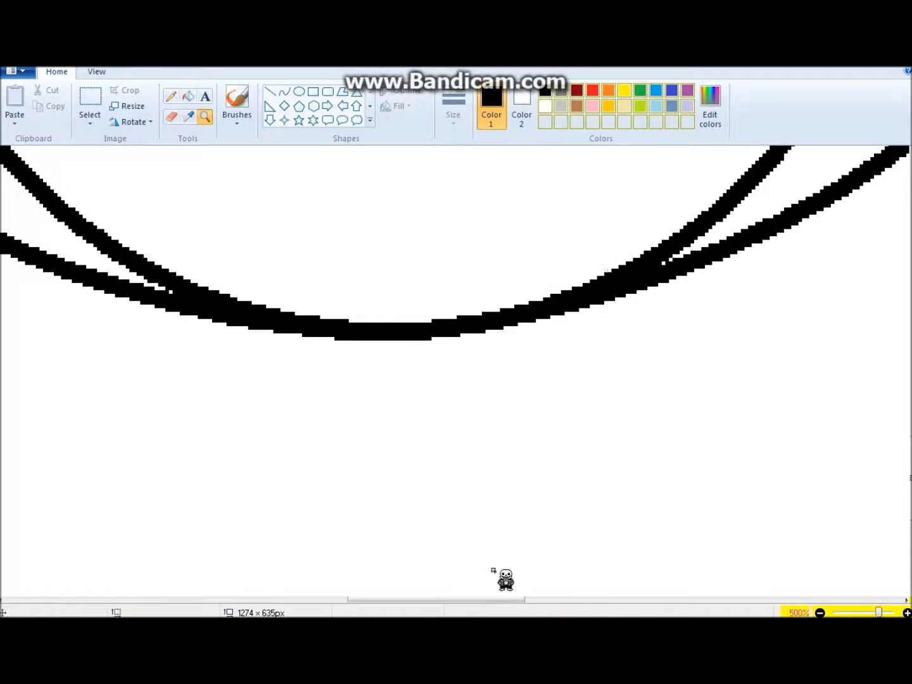
{"action": "left_click", "coordinate": [284, 92]}
{"action": "left_click_drag", "start_coordinate": [460, 336], "coordinate": [461, 385]}
{"action": "left_click_drag", "start_coordinate": [299, 336], "coordinate": [299, 383]}
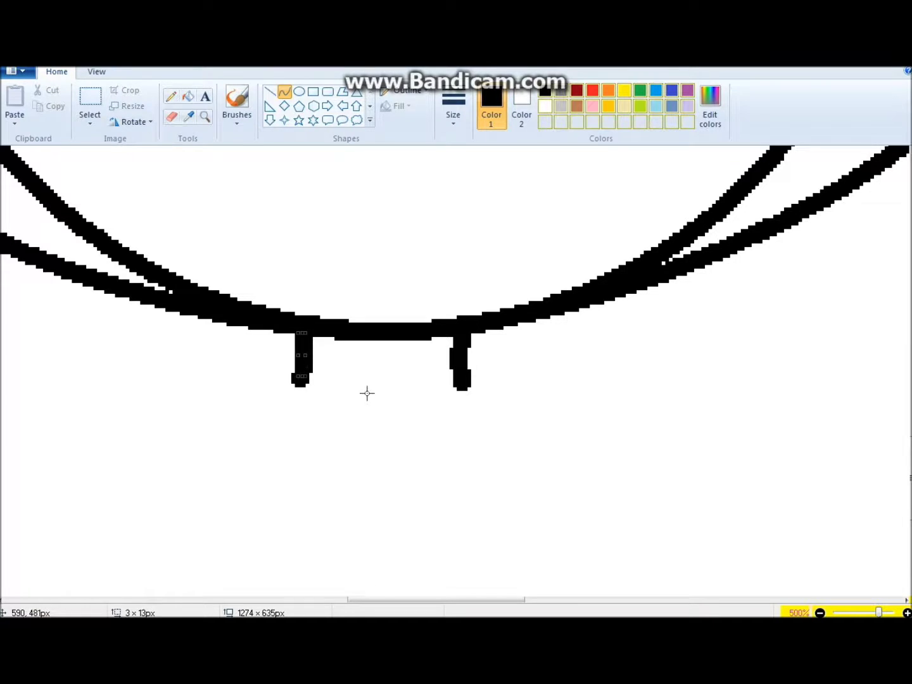
Draw a curved shoulder line under the neck and two flared torso sides down to the canvas bottom.
{"action": "left_click_drag", "start_coordinate": [123, 365], "coordinate": [648, 366]}
{"action": "mouse_move", "coordinate": [456, 371]}
{"action": "left_mouse_down"}
{"action": "mouse_move", "coordinate": [333, 497]}
{"action": "mouse_move", "coordinate": [336, 481]}
{"action": "left_mouse_up"}
{"action": "scroll", "coordinate": [725, 323], "scroll_direction": "down", "scroll_amount": 3}
{"action": "left_click", "coordinate": [205, 117]}
{"action": "right_click", "coordinate": [406, 316]}
{"action": "left_click", "coordinate": [285, 92]}
{"action": "left_click_drag", "start_coordinate": [468, 476], "coordinate": [474, 590]}
{"action": "left_click_drag", "start_coordinate": [469, 545], "coordinate": [462, 546]}
{"action": "left_click", "coordinate": [462, 547]}
{"action": "mouse_move", "coordinate": [364, 475]}
{"action": "left_mouse_down"}
{"action": "mouse_move", "coordinate": [354, 590]}
{"action": "mouse_move", "coordinate": [356, 507]}
{"action": "left_mouse_up"}
Erase the pointed tip of the left cheek and redraw it shorter and rounder.
{"action": "left_click", "coordinate": [204, 117]}
{"action": "left_click", "coordinate": [343, 521]}
{"action": "left_click", "coordinate": [171, 118]}
{"action": "mouse_move", "coordinate": [241, 373]}
{"action": "left_mouse_down"}
{"action": "mouse_move", "coordinate": [258, 351]}
{"action": "mouse_move", "coordinate": [351, 488]}
{"action": "mouse_move", "coordinate": [393, 507]}
{"action": "left_mouse_up"}
{"action": "left_click", "coordinate": [283, 91]}
{"action": "left_click_drag", "start_coordinate": [361, 330], "coordinate": [391, 513]}
{"action": "mouse_move", "coordinate": [377, 437]}
{"action": "left_mouse_down"}
{"action": "mouse_move", "coordinate": [320, 465]}
{"action": "mouse_move", "coordinate": [340, 508]}
{"action": "left_mouse_up"}
Erase the pointed tip of the right cheek and redraw it shorter and rounder to match the left one.
{"action": "left_click_drag", "start_coordinate": [359, 600], "coordinate": [518, 599]}
{"action": "left_click", "coordinate": [172, 116]}
{"action": "mouse_move", "coordinate": [563, 228]}
{"action": "left_mouse_down"}
{"action": "mouse_move", "coordinate": [701, 258]}
{"action": "mouse_move", "coordinate": [517, 443]}
{"action": "left_mouse_up"}
{"action": "left_click", "coordinate": [284, 92]}
{"action": "left_click_drag", "start_coordinate": [555, 225], "coordinate": [516, 443]}
{"action": "left_click_drag", "start_coordinate": [570, 330], "coordinate": [678, 250]}
{"action": "left_click_drag", "start_coordinate": [590, 393], "coordinate": [633, 412]}
{"action": "left_click", "coordinate": [204, 117]}
{"action": "right_click", "coordinate": [260, 259]}
{"action": "right_click", "coordinate": [260, 259]}
Draw spiky chest fluff from beyond the left shoulder across the upper torso.
{"action": "left_click", "coordinate": [285, 92]}
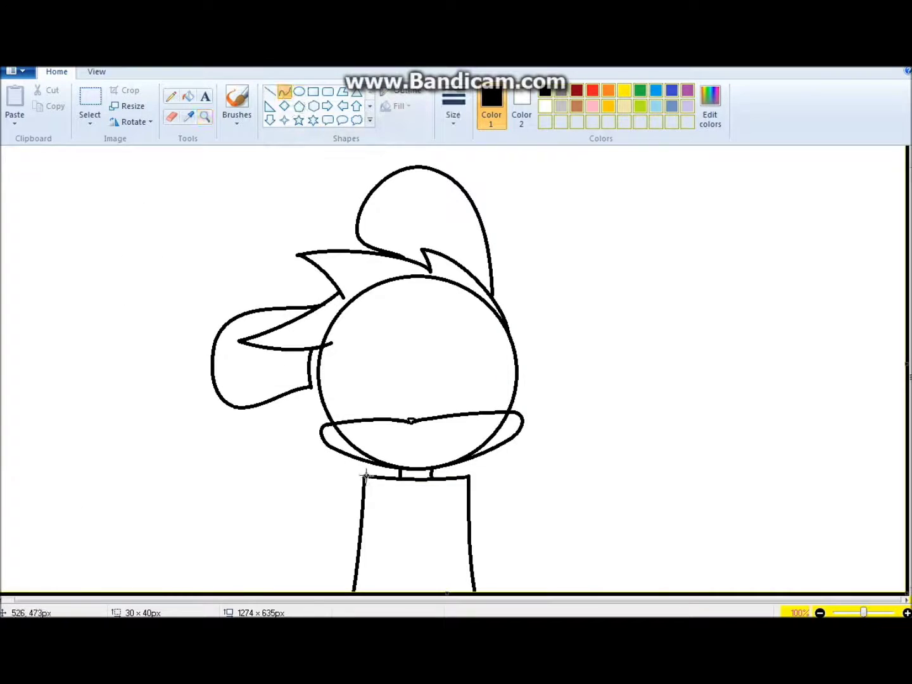
{"action": "mouse_move", "coordinate": [323, 482]}
{"action": "left_mouse_down"}
{"action": "mouse_move", "coordinate": [306, 535]}
{"action": "mouse_move", "coordinate": [352, 497]}
{"action": "left_mouse_up"}
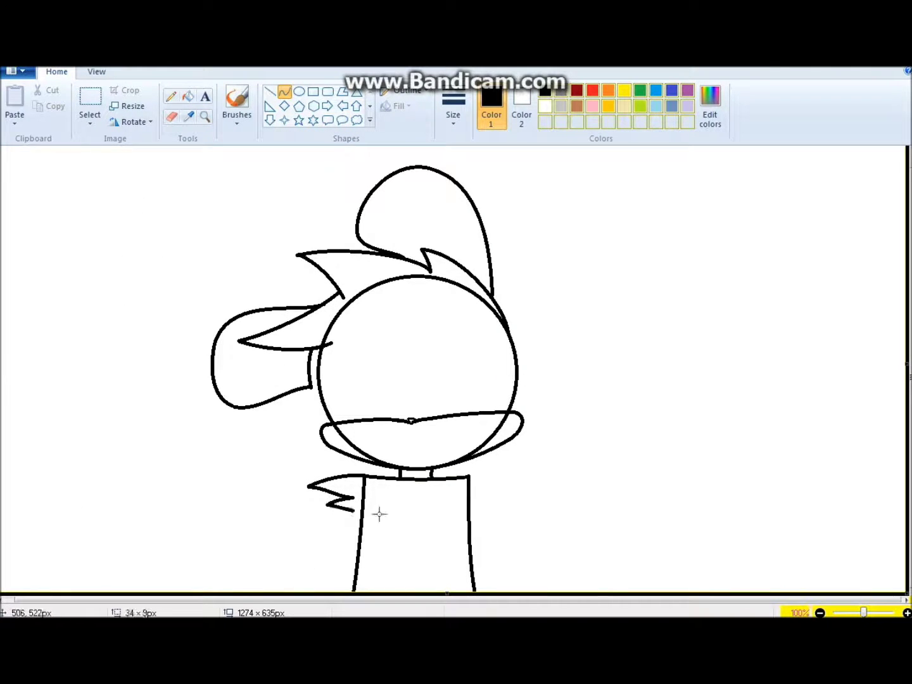
{"action": "left_click_drag", "start_coordinate": [379, 515], "coordinate": [322, 507]}
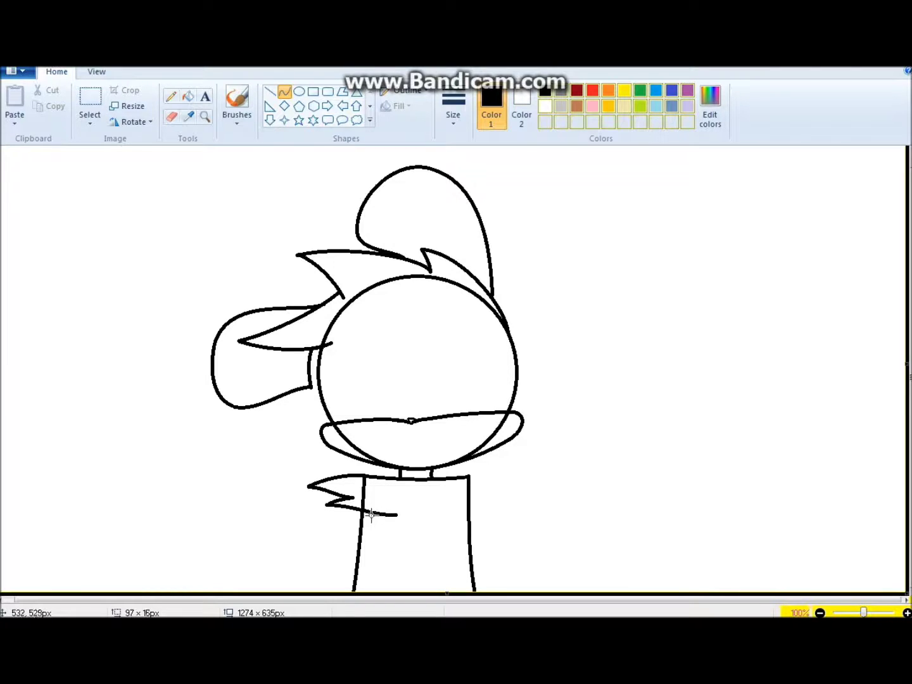
{"action": "left_click_drag", "start_coordinate": [430, 512], "coordinate": [394, 546]}
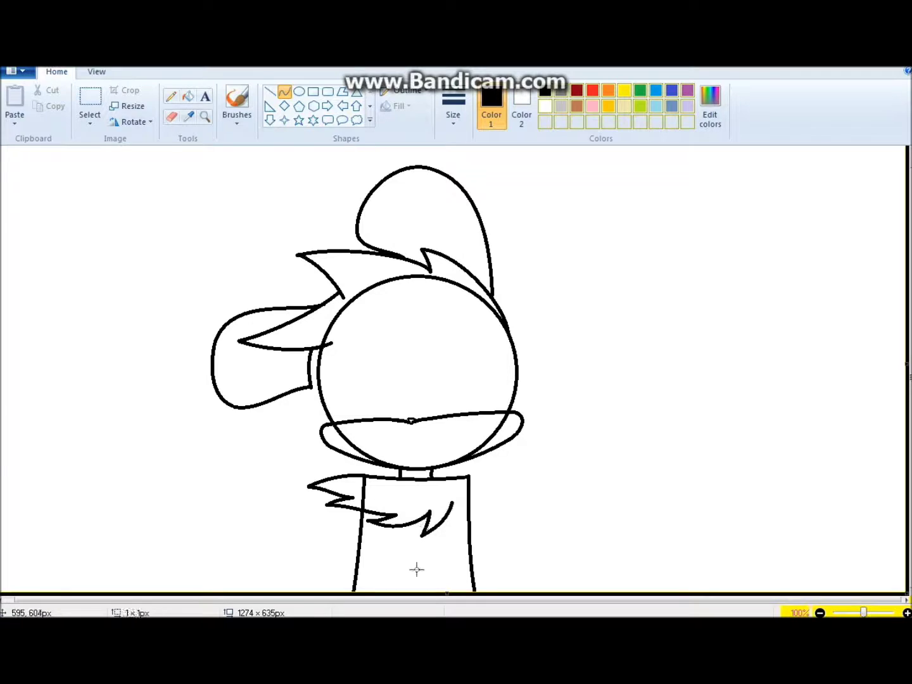
{"action": "mouse_move", "coordinate": [463, 505]}
{"action": "left_mouse_down"}
{"action": "mouse_move", "coordinate": [452, 506]}
{"action": "mouse_move", "coordinate": [519, 572]}
{"action": "left_mouse_up"}
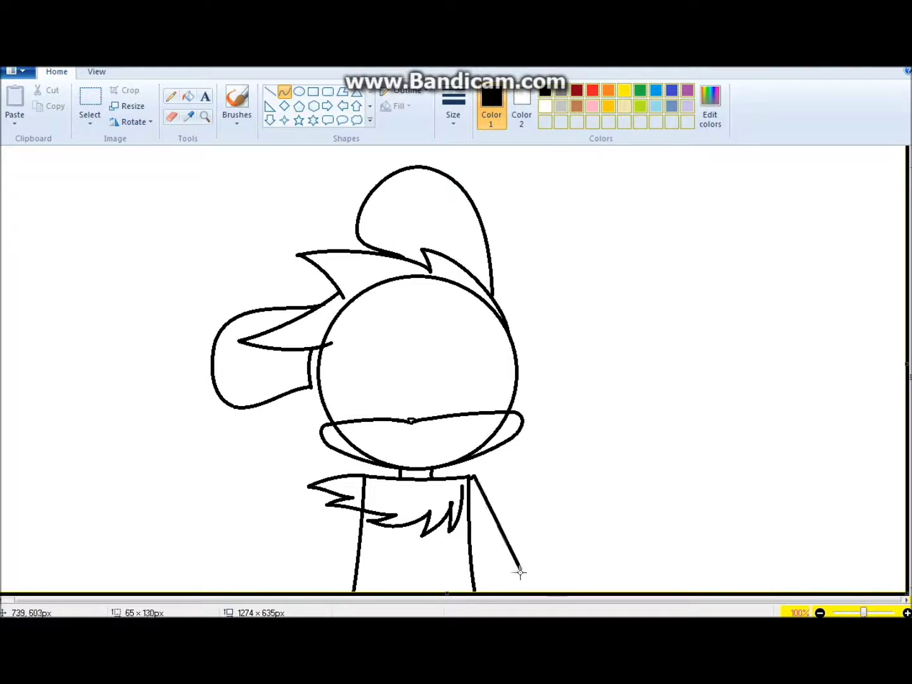
{"action": "left_click_drag", "start_coordinate": [482, 488], "coordinate": [514, 574]}
{"action": "left_click_drag", "start_coordinate": [456, 584], "coordinate": [396, 561]}
{"action": "mouse_move", "coordinate": [437, 573]}
{"action": "left_mouse_down"}
{"action": "mouse_move", "coordinate": [487, 591]}
{"action": "mouse_move", "coordinate": [452, 590]}
{"action": "left_mouse_up"}
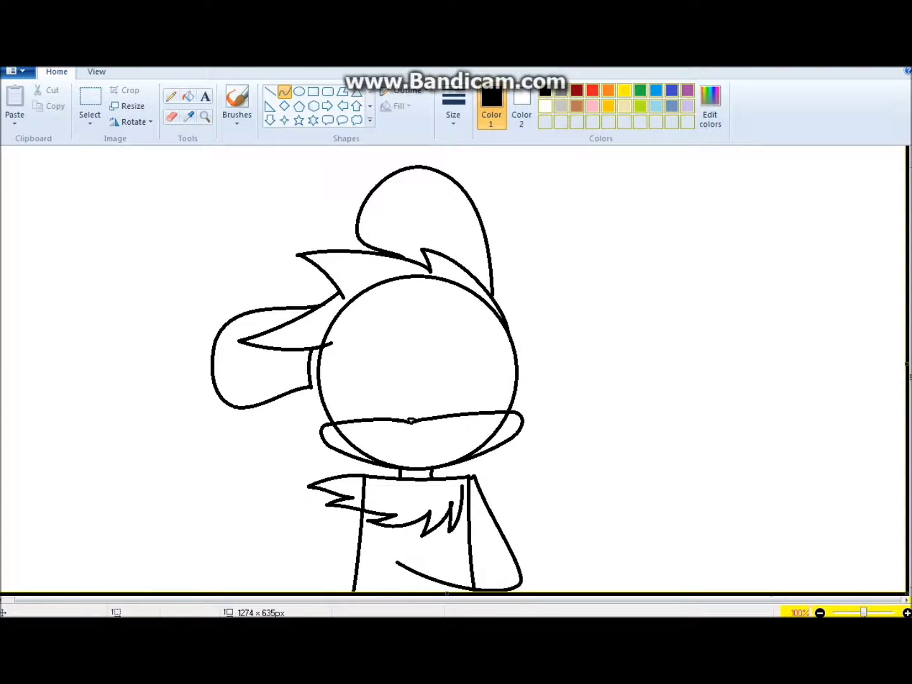
{"action": "key", "text": "ctrl+z"}
{"action": "key", "text": "ctrl+z"}
{"action": "key", "text": "ctrl+z"}
Draw a raised, bent arm with a rounded hand starting from the right shoulder.
{"action": "mouse_move", "coordinate": [472, 476]}
{"action": "left_mouse_down"}
{"action": "mouse_move", "coordinate": [499, 562]}
{"action": "mouse_move", "coordinate": [535, 457]}
{"action": "mouse_move", "coordinate": [582, 486]}
{"action": "left_mouse_up"}
{"action": "left_click_drag", "start_coordinate": [559, 469], "coordinate": [558, 443]}
{"action": "left_click_drag", "start_coordinate": [578, 485], "coordinate": [610, 497]}
{"action": "left_click_drag", "start_coordinate": [547, 514], "coordinate": [532, 554]}
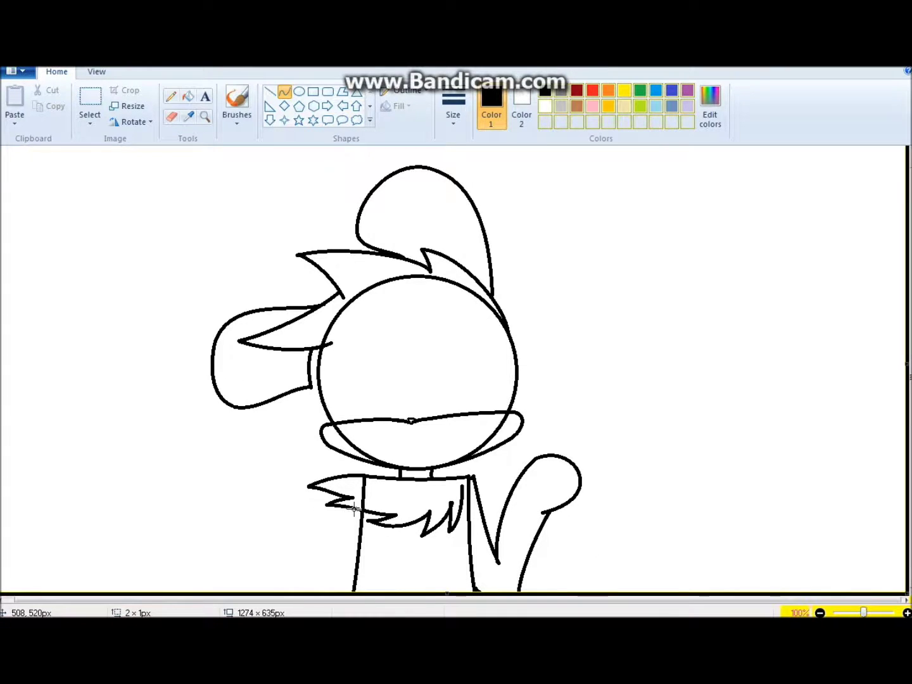
Draw a bent arm with a rounded hand and thumb reaching out from the torso's left side.
{"action": "left_click", "coordinate": [341, 531]}
{"action": "mouse_move", "coordinate": [328, 548]}
{"action": "left_mouse_down"}
{"action": "mouse_move", "coordinate": [224, 558]}
{"action": "mouse_move", "coordinate": [233, 502]}
{"action": "mouse_move", "coordinate": [220, 499]}
{"action": "mouse_move", "coordinate": [199, 534]}
{"action": "left_mouse_up"}
{"action": "mouse_move", "coordinate": [255, 537]}
{"action": "left_mouse_down"}
{"action": "mouse_move", "coordinate": [255, 549]}
{"action": "mouse_move", "coordinate": [281, 541]}
{"action": "mouse_move", "coordinate": [326, 584]}
{"action": "left_mouse_up"}
{"action": "left_click", "coordinate": [269, 547]}
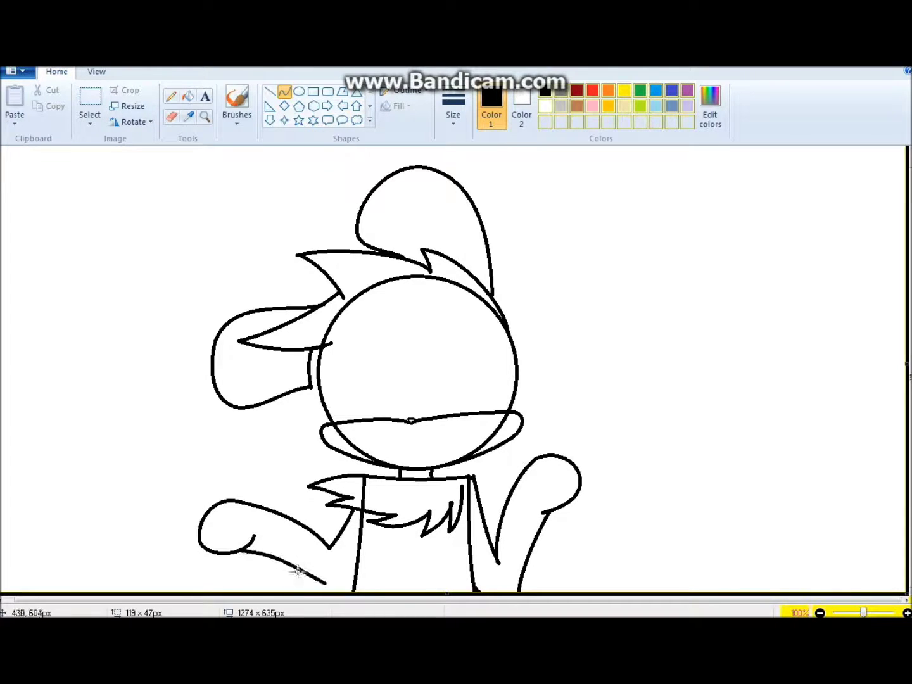
{"action": "left_click", "coordinate": [328, 584]}
Draw two vertical lines down the torso beneath the chest fluff and a small circle between them.
{"action": "left_click", "coordinate": [411, 561]}
{"action": "left_click_drag", "start_coordinate": [450, 514], "coordinate": [447, 602]}
{"action": "left_click_drag", "start_coordinate": [376, 518], "coordinate": [376, 601]}
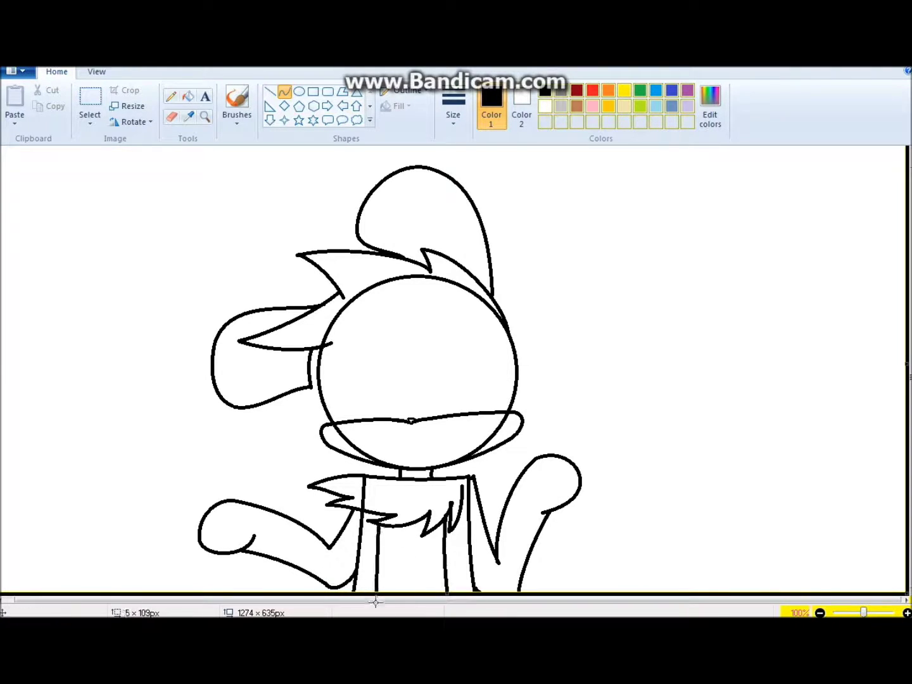
{"action": "mouse_move", "coordinate": [378, 514]}
{"action": "left_mouse_down"}
{"action": "mouse_move", "coordinate": [379, 526]}
{"action": "mouse_move", "coordinate": [428, 560]}
{"action": "left_mouse_up"}
{"action": "left_click", "coordinate": [299, 91]}
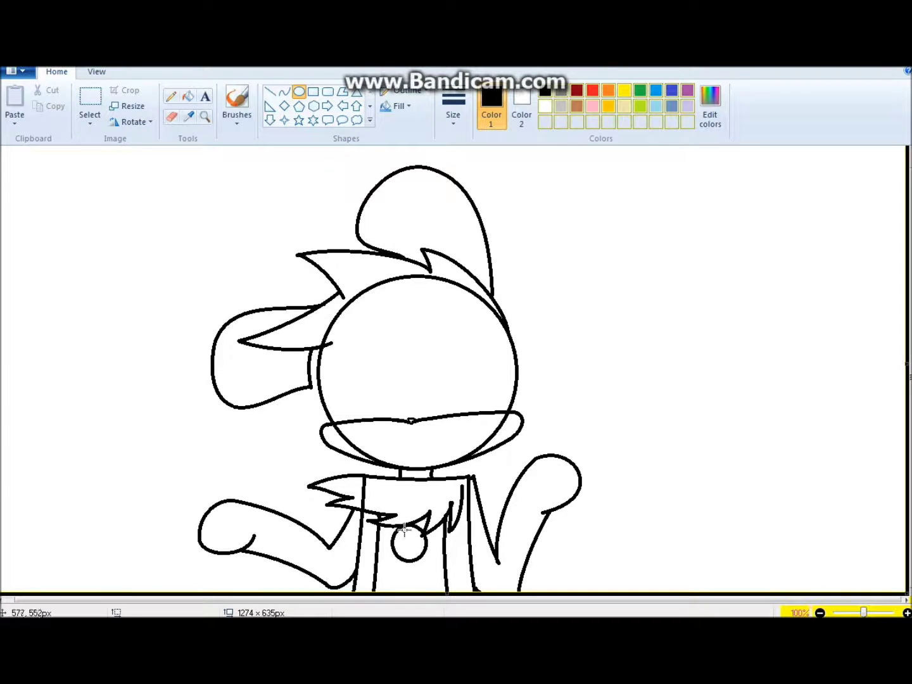
Draw a thinner circle of about 32 × 35 px inside the small circle on the torso.
{"action": "left_click", "coordinate": [204, 116]}
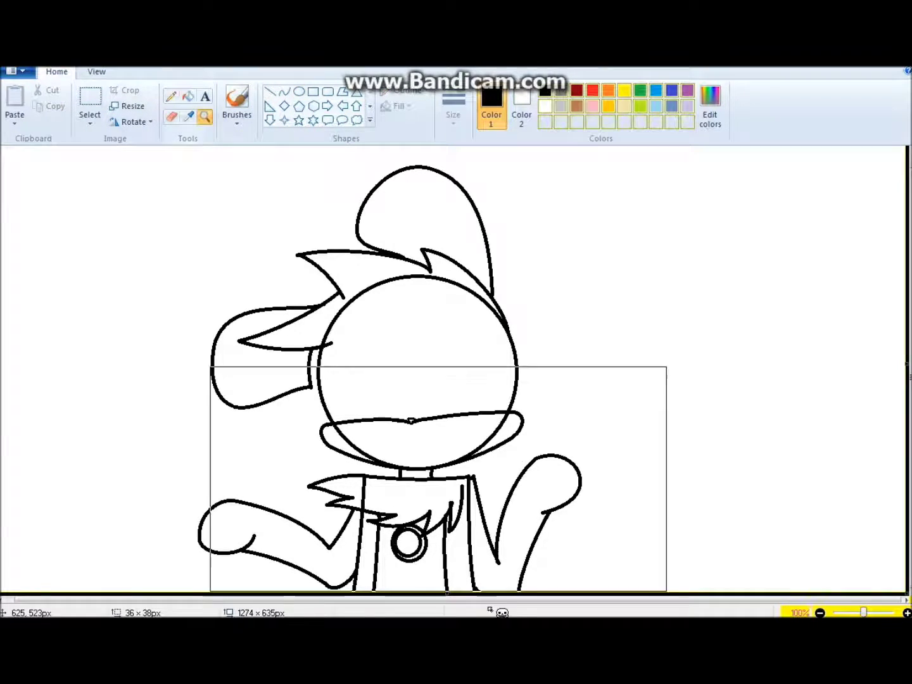
{"action": "left_click", "coordinate": [438, 478]}
{"action": "scroll", "coordinate": [326, 407], "scroll_direction": "up", "scroll_amount": 3}
{"action": "left_click", "coordinate": [453, 111]}
{"action": "left_click", "coordinate": [493, 184]}
{"action": "scroll", "coordinate": [208, 342], "scroll_direction": "down", "scroll_amount": 3}
{"action": "mouse_move", "coordinate": [202, 334]}
{"action": "left_mouse_down"}
{"action": "mouse_move", "coordinate": [265, 407]}
{"action": "mouse_move", "coordinate": [908, 388]}
{"action": "mouse_move", "coordinate": [298, 476]}
{"action": "mouse_move", "coordinate": [319, 483]}
{"action": "left_mouse_up"}
{"action": "left_click_drag", "start_coordinate": [202, 409], "coordinate": [188, 413]}
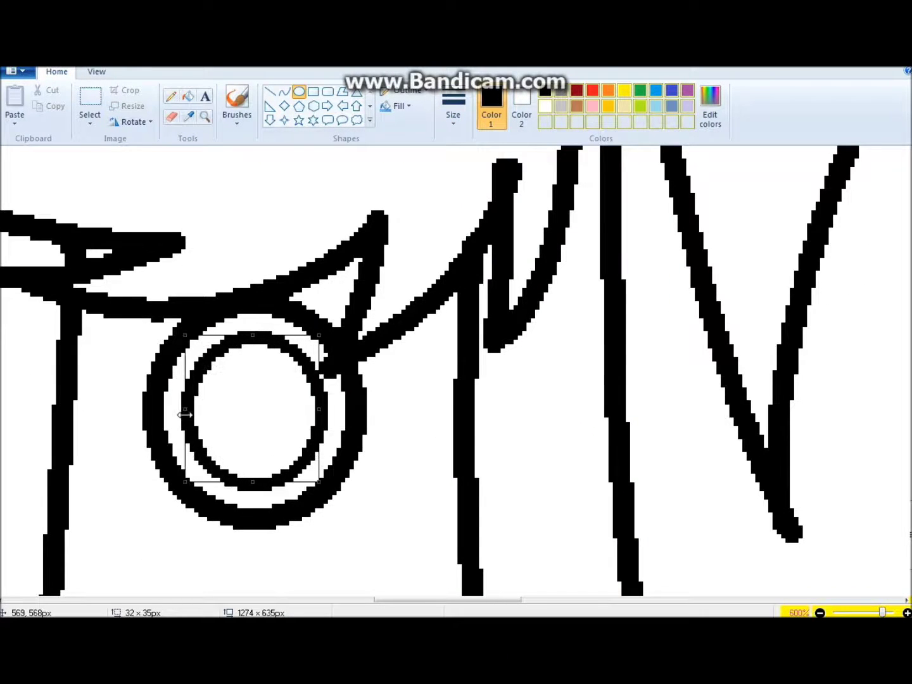
Draw five thin, near-vertical straight lines across the inside of the torso's inner circle.
{"action": "left_click", "coordinate": [284, 92]}
{"action": "left_click", "coordinate": [270, 91]}
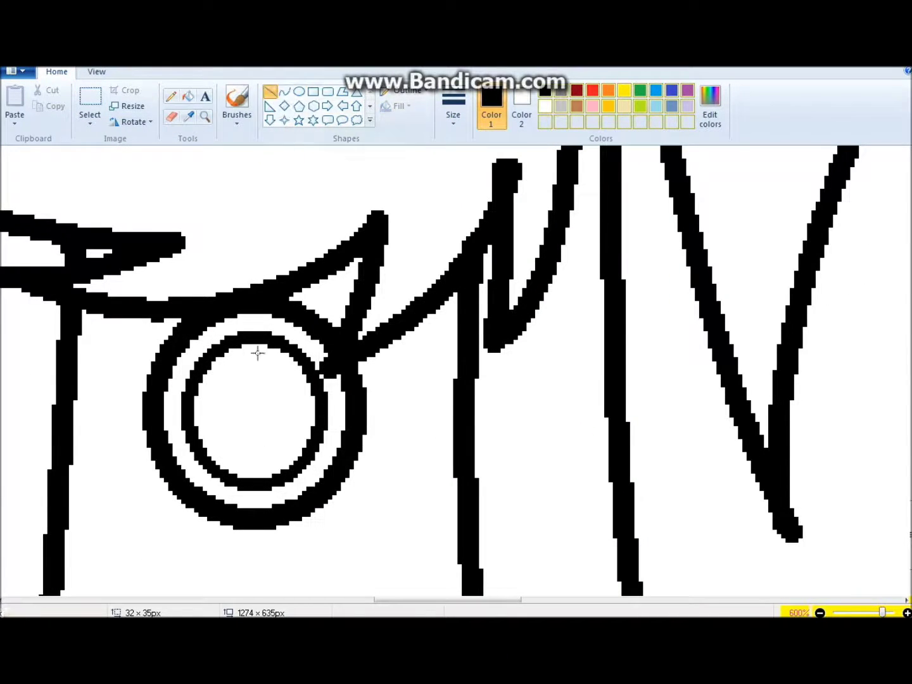
{"action": "left_click_drag", "start_coordinate": [257, 344], "coordinate": [250, 477]}
{"action": "left_click_drag", "start_coordinate": [224, 372], "coordinate": [211, 466]}
{"action": "left_click_drag", "start_coordinate": [299, 368], "coordinate": [295, 465]}
{"action": "left_click_drag", "start_coordinate": [237, 348], "coordinate": [232, 473]}
{"action": "key", "text": "Left"}
{"action": "key", "text": "Left"}
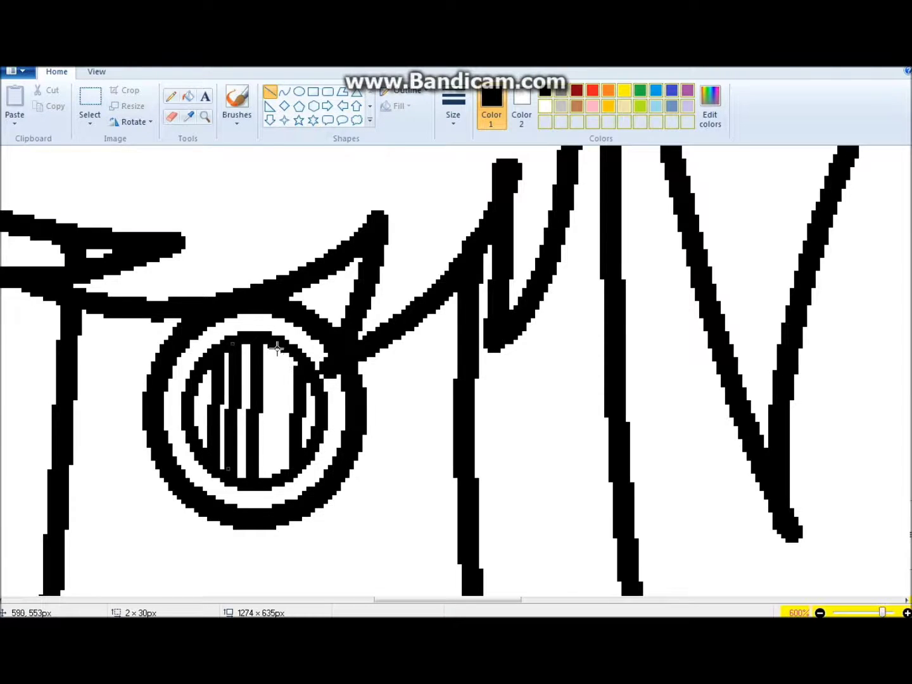
{"action": "left_click_drag", "start_coordinate": [282, 344], "coordinate": [273, 472]}
Cross the vertical lines in the inner circle with near-horizontal straight lines to form a mesh.
{"action": "left_click_drag", "start_coordinate": [201, 365], "coordinate": [306, 373]}
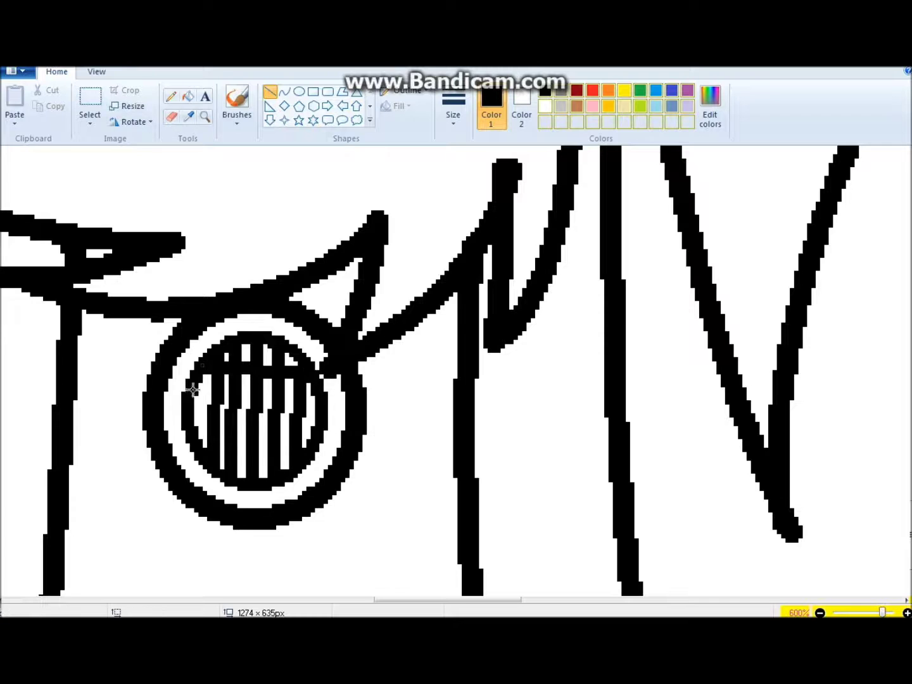
{"action": "left_click_drag", "start_coordinate": [193, 392], "coordinate": [305, 400]}
{"action": "left_click_drag", "start_coordinate": [198, 429], "coordinate": [311, 440]}
{"action": "left_click_drag", "start_coordinate": [236, 344], "coordinate": [285, 352]}
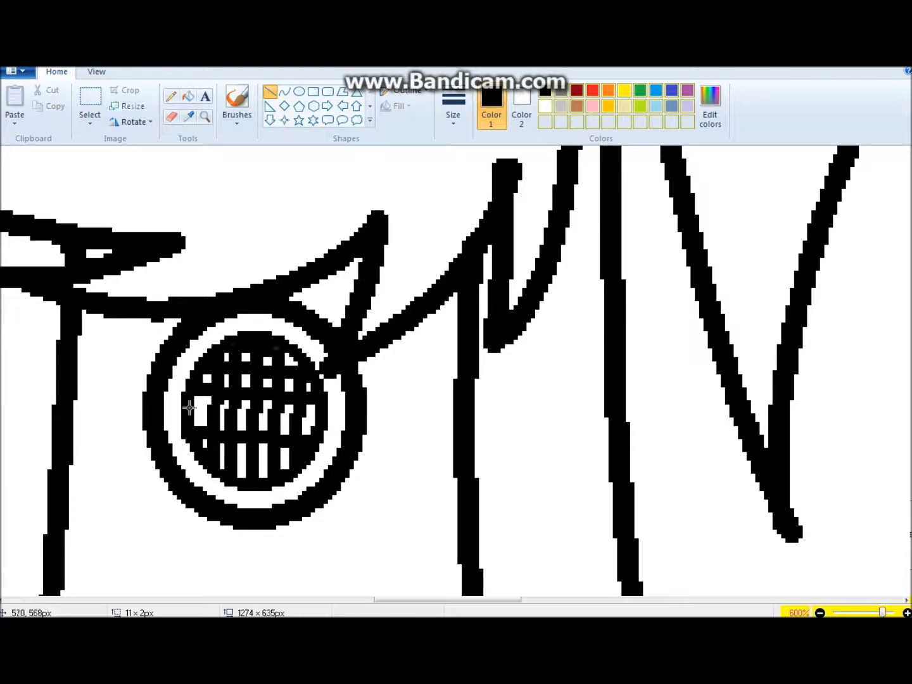
{"action": "left_click_drag", "start_coordinate": [189, 410], "coordinate": [317, 418]}
{"action": "left_click_drag", "start_coordinate": [223, 451], "coordinate": [284, 456]}
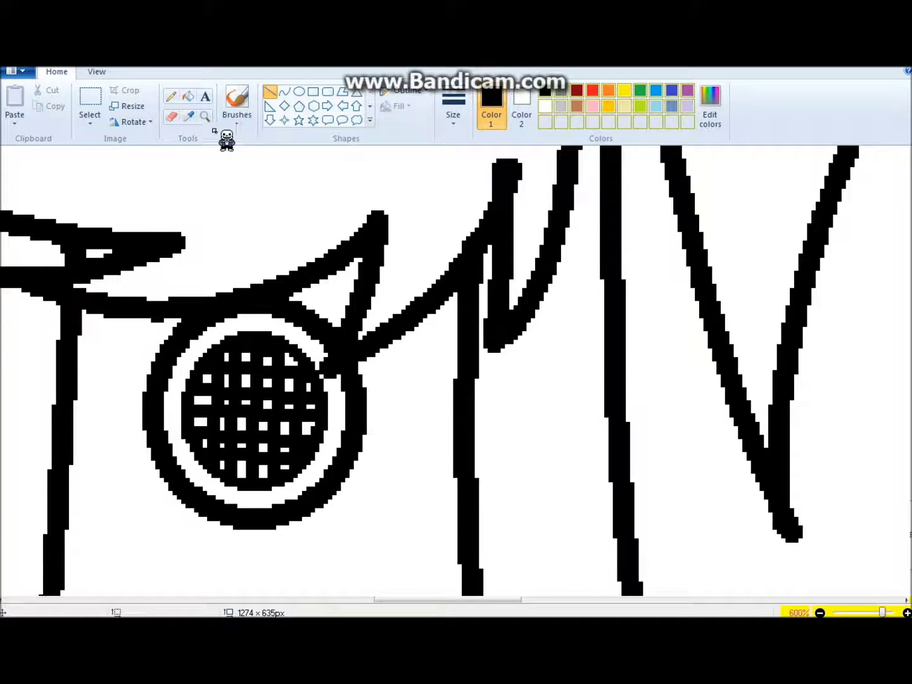
Draw curved finger dividers, a palm edge and a wrist cuff line on the outstretched hand on the left with a thicker line.
{"action": "scroll", "coordinate": [285, 271], "scroll_direction": "down", "scroll_amount": 5}
{"action": "left_click", "coordinate": [285, 92]}
{"action": "left_click", "coordinate": [453, 108]}
{"action": "left_click", "coordinate": [461, 184]}
{"action": "left_click_drag", "start_coordinate": [217, 520], "coordinate": [202, 545]}
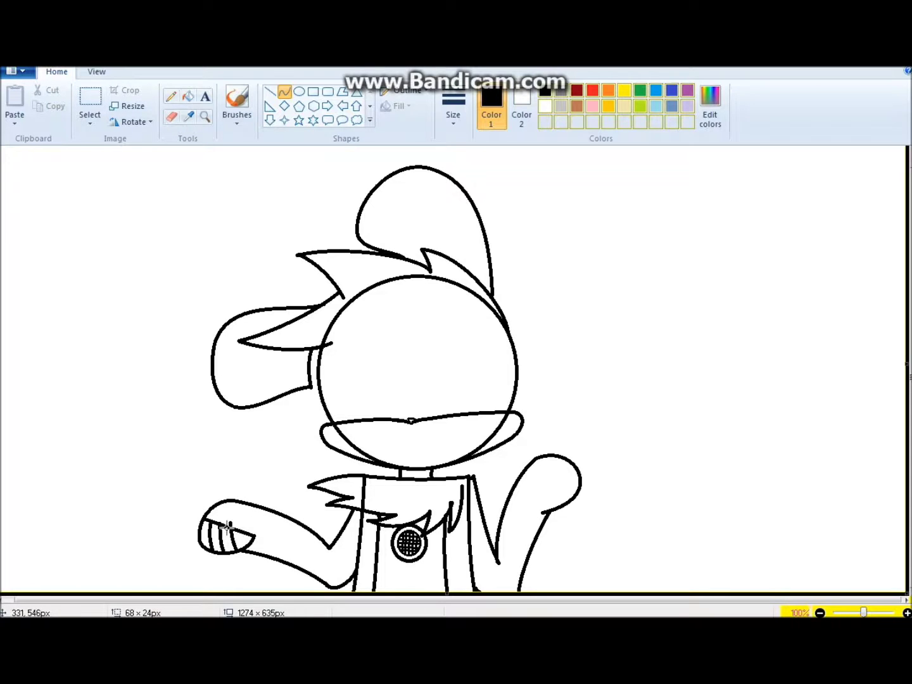
{"action": "left_click", "coordinate": [236, 515]}
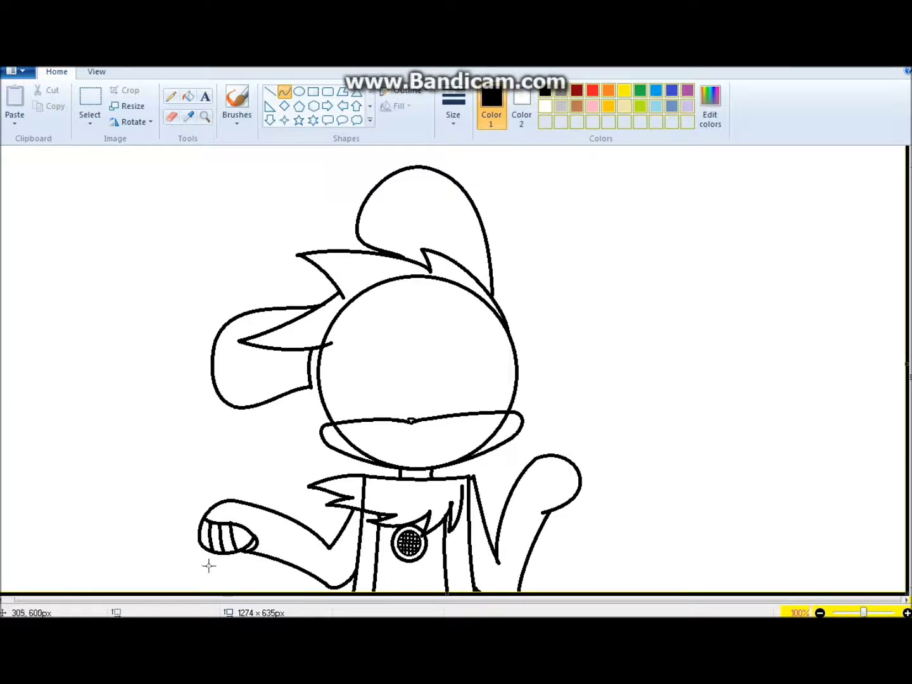
{"action": "left_click", "coordinate": [253, 533]}
{"action": "left_click_drag", "start_coordinate": [214, 506], "coordinate": [231, 504]}
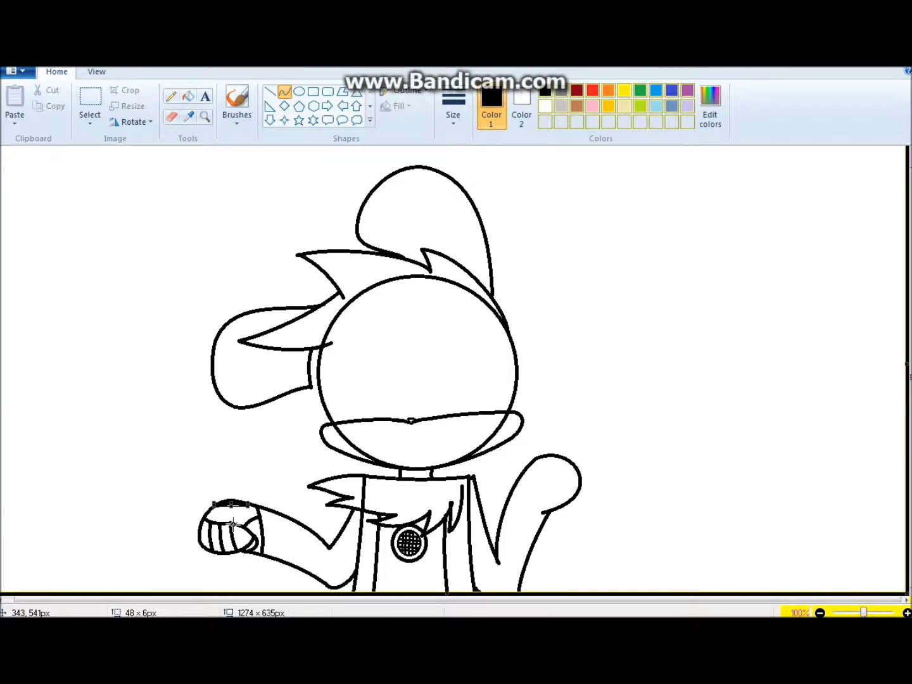
Draw a short line across the band beside the drooping ear and a long finger-like outline hanging from the raised hand.
{"action": "left_click", "coordinate": [309, 365]}
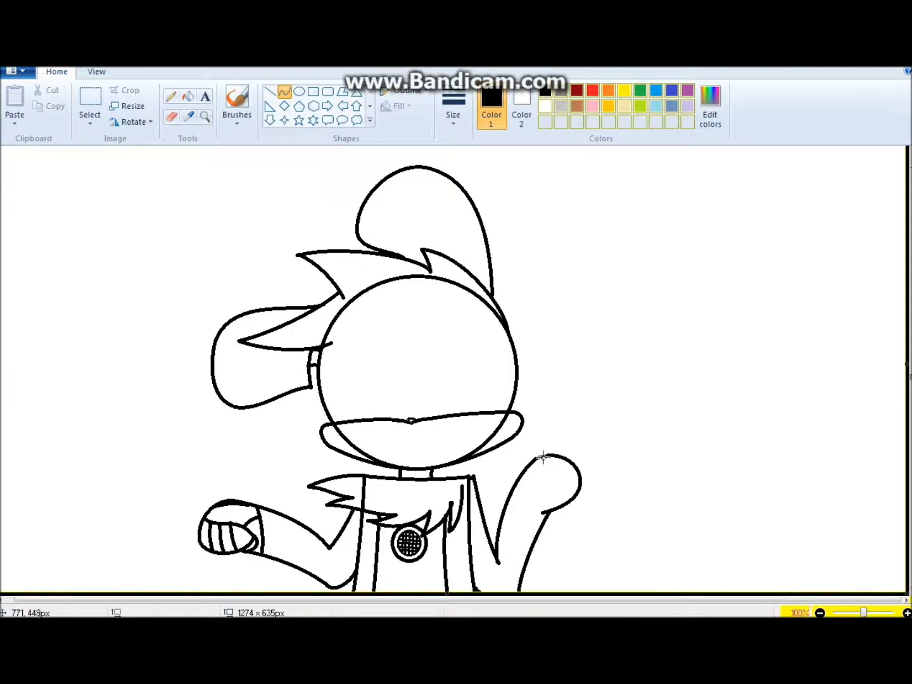
{"action": "mouse_move", "coordinate": [542, 457]}
{"action": "left_mouse_down"}
{"action": "mouse_move", "coordinate": [560, 567]}
{"action": "mouse_move", "coordinate": [561, 465]}
{"action": "mouse_move", "coordinate": [560, 566]}
{"action": "mouse_move", "coordinate": [582, 566]}
{"action": "left_mouse_up"}
{"action": "mouse_move", "coordinate": [576, 514]}
{"action": "left_mouse_down"}
{"action": "mouse_move", "coordinate": [584, 560]}
{"action": "mouse_move", "coordinate": [631, 564]}
{"action": "mouse_move", "coordinate": [563, 465]}
{"action": "mouse_move", "coordinate": [590, 487]}
{"action": "mouse_move", "coordinate": [617, 474]}
{"action": "mouse_move", "coordinate": [599, 461]}
{"action": "left_mouse_up"}
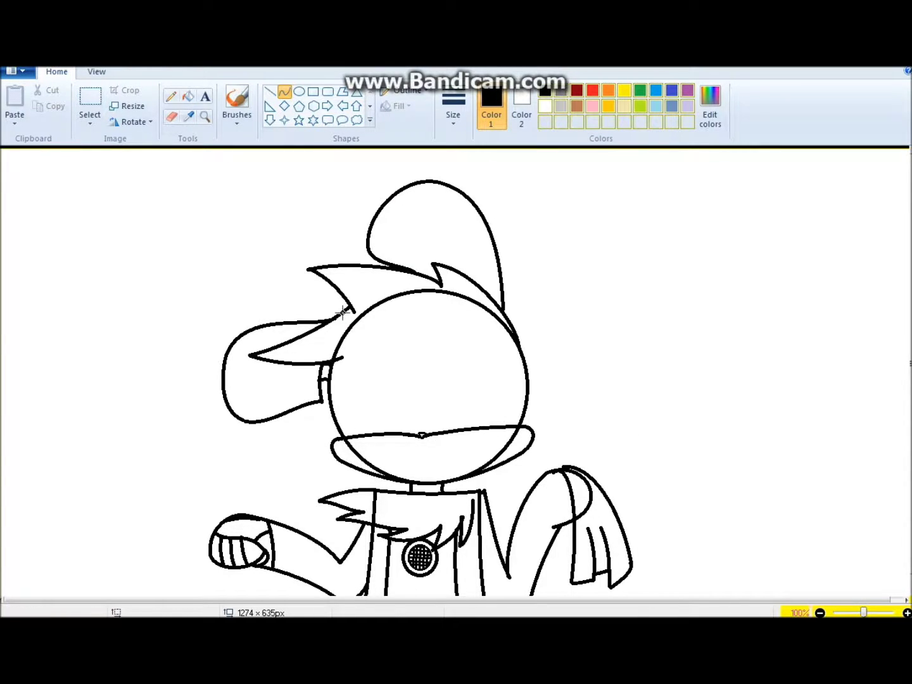
Draw two curves from the base of the hair spikes down the face, meeting at the nose.
{"action": "left_click_drag", "start_coordinate": [351, 308], "coordinate": [421, 434]}
{"action": "left_click_drag", "start_coordinate": [442, 282], "coordinate": [421, 435]}
{"action": "left_click_drag", "start_coordinate": [450, 311], "coordinate": [430, 434]}
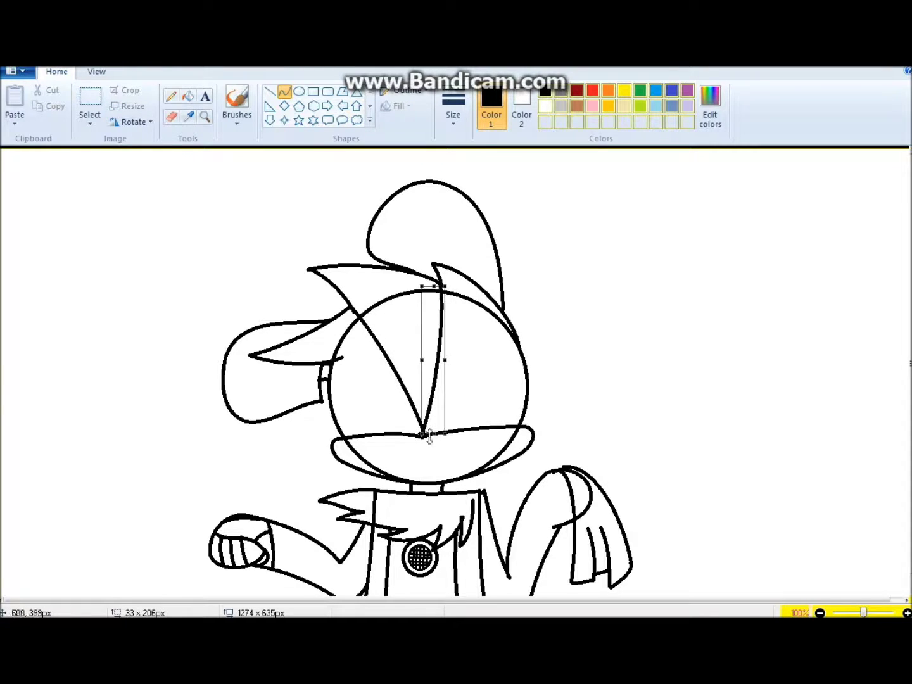
Draw short curved lines across the back of the raised hand and a longer one along its wrist.
{"action": "left_click", "coordinate": [642, 388]}
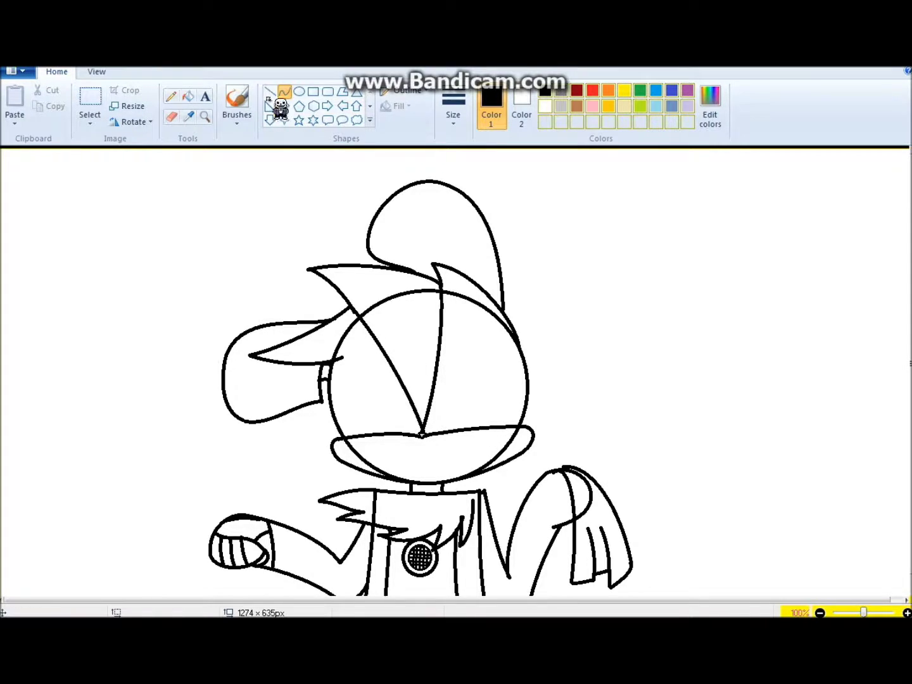
{"action": "left_click", "coordinate": [705, 431]}
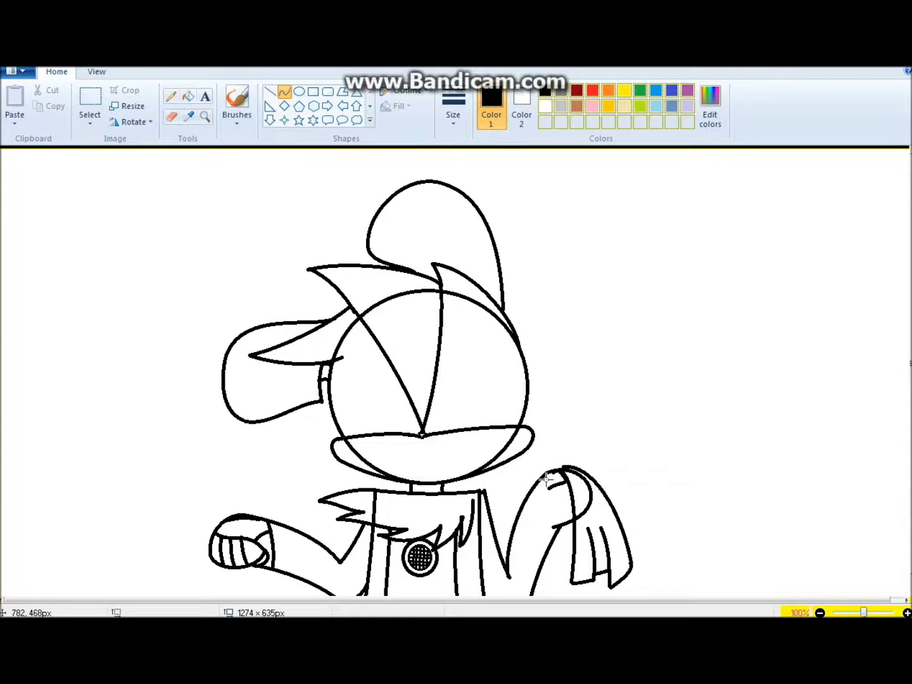
{"action": "left_click", "coordinate": [709, 452]}
Draw two upright oval eyes of about 70 × 98 px side by side above the muzzle.
{"action": "left_click", "coordinate": [299, 91]}
{"action": "mouse_move", "coordinate": [431, 358]}
{"action": "left_mouse_down"}
{"action": "mouse_move", "coordinate": [475, 427]}
{"action": "mouse_move", "coordinate": [484, 387]}
{"action": "left_mouse_up"}
{"action": "left_click", "coordinate": [425, 369]}
{"action": "mouse_move", "coordinate": [432, 357]}
{"action": "left_mouse_down"}
{"action": "mouse_move", "coordinate": [468, 419]}
{"action": "mouse_move", "coordinate": [485, 418]}
{"action": "mouse_move", "coordinate": [452, 359]}
{"action": "left_mouse_up"}
{"action": "left_click_drag", "start_coordinate": [366, 356], "coordinate": [416, 426]}
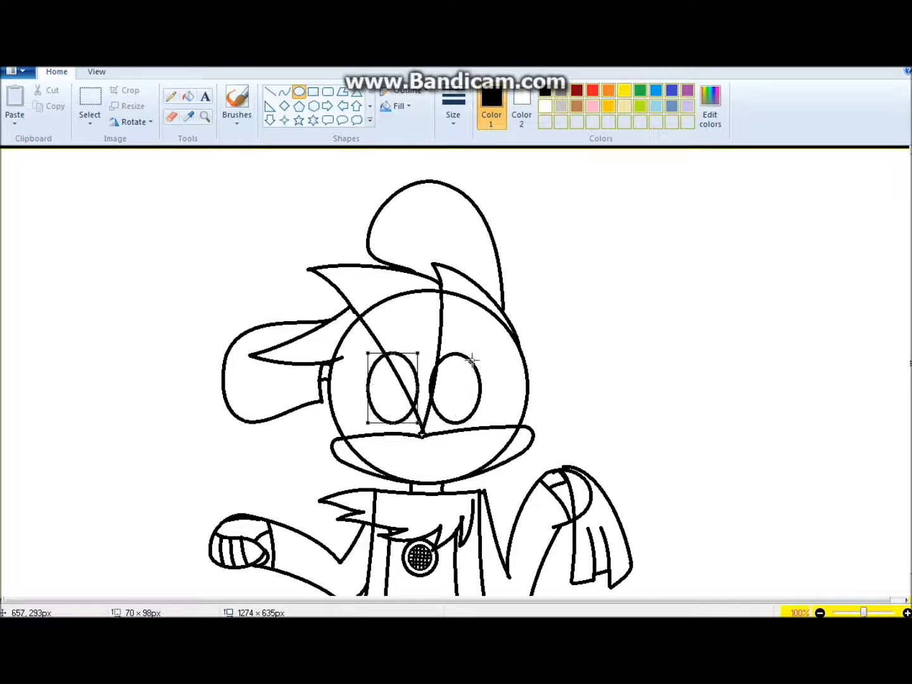
Draw a thin curved line from the nose down to the chin.
{"action": "left_click", "coordinate": [204, 116]}
{"action": "left_click", "coordinate": [409, 443]}
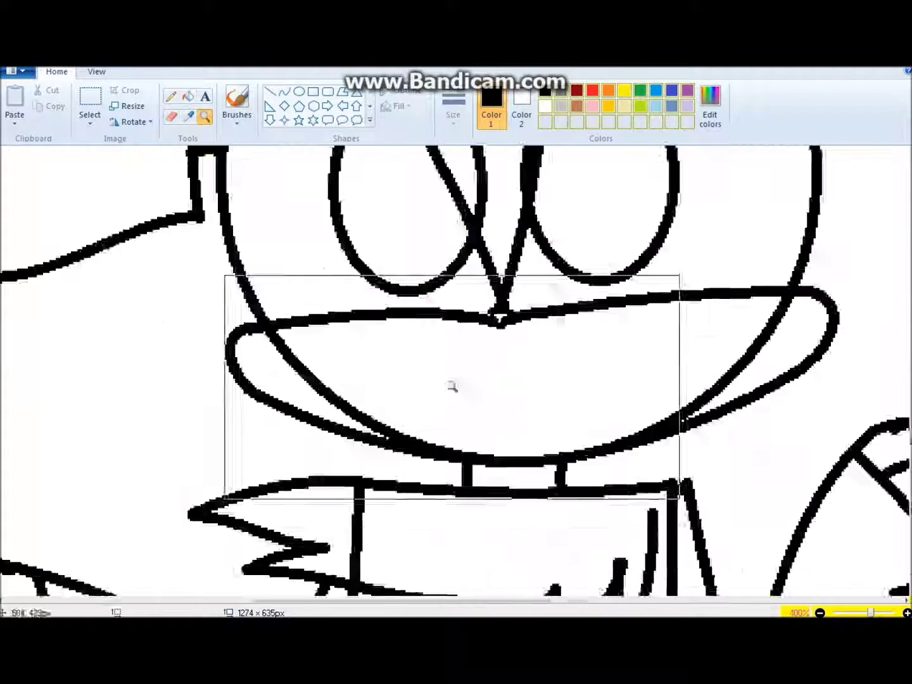
{"action": "left_click", "coordinate": [451, 387]}
{"action": "left_click", "coordinate": [284, 92]}
{"action": "left_click", "coordinate": [453, 111]}
{"action": "left_click", "coordinate": [451, 232]}
{"action": "left_click_drag", "start_coordinate": [363, 212], "coordinate": [390, 388]}
Draw a small, pointed open mouth with a curved tongue on the right half of the muzzle.
{"action": "mouse_move", "coordinate": [373, 297]}
{"action": "left_mouse_down"}
{"action": "mouse_move", "coordinate": [428, 279]}
{"action": "mouse_move", "coordinate": [502, 230]}
{"action": "mouse_move", "coordinate": [542, 305]}
{"action": "left_mouse_up"}
{"action": "left_click", "coordinate": [439, 272]}
{"action": "left_click_drag", "start_coordinate": [567, 232], "coordinate": [482, 258]}
{"action": "left_click", "coordinate": [482, 259]}
{"action": "scroll", "coordinate": [428, 367], "scroll_direction": "up", "scroll_amount": 5}
{"action": "scroll", "coordinate": [428, 368], "scroll_direction": "down", "scroll_amount": 3}
{"action": "left_click_drag", "start_coordinate": [401, 398], "coordinate": [538, 420]}
{"action": "left_click_drag", "start_coordinate": [472, 410], "coordinate": [467, 423]}
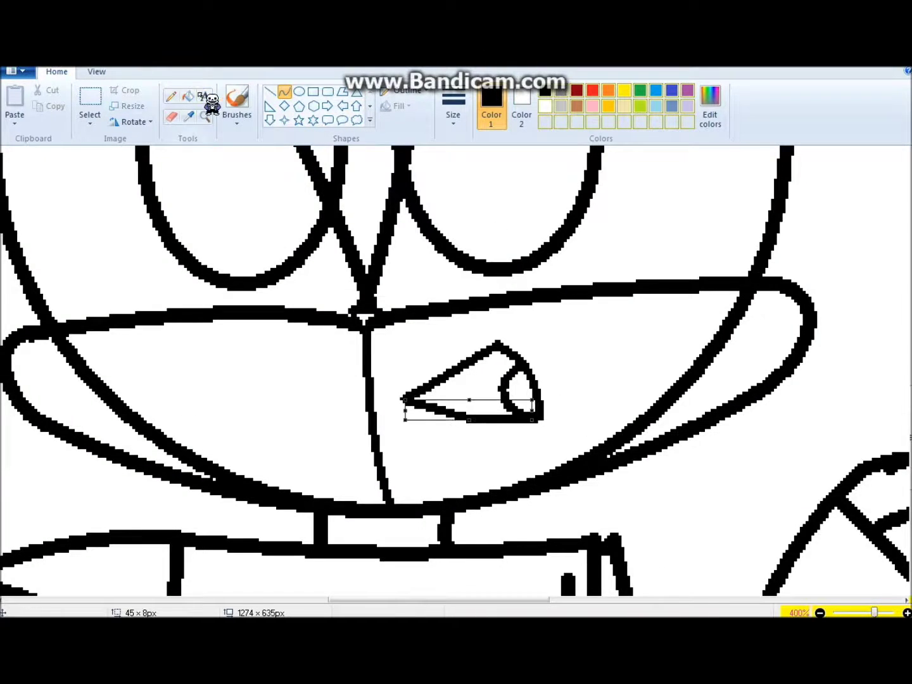
Try to fill the open mouth around the tongue with black.
{"action": "left_click", "coordinate": [187, 95]}
{"action": "left_click", "coordinate": [469, 386]}
{"action": "key", "text": "ctrl+Page_Down"}
{"action": "key", "text": "ctrl+Page_Down"}
{"action": "key", "text": "ctrl+Page_Down"}
{"action": "key", "text": "ctrl+z"}
Redraw the mouth's missing edges and fill the area around the tongue with black.
{"action": "left_click", "coordinate": [285, 91]}
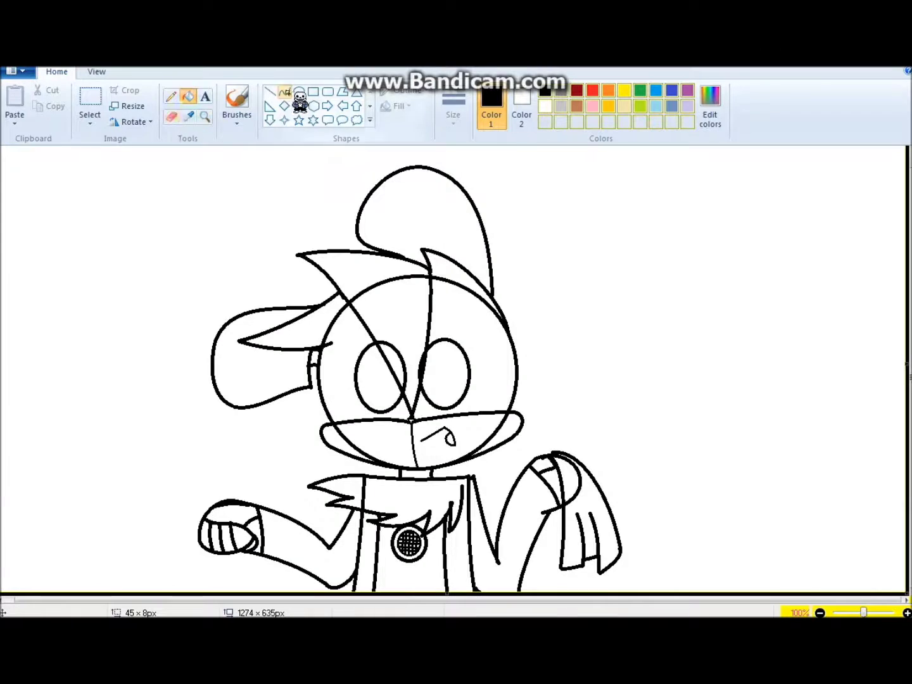
{"action": "left_click", "coordinate": [187, 96]}
{"action": "left_click", "coordinate": [437, 436]}
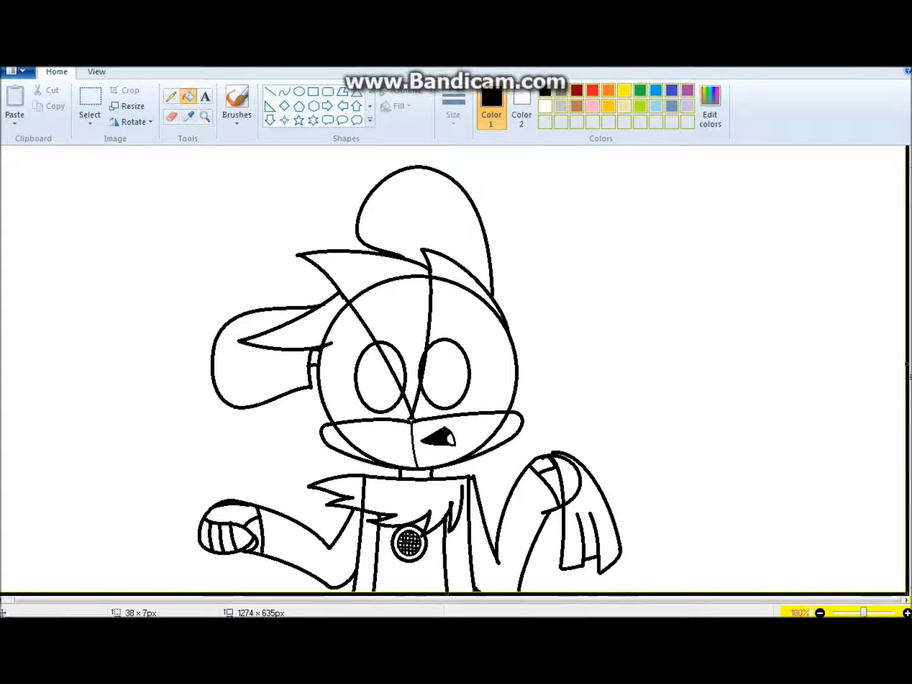
Draw a rounded cheek curve at each end of the muzzle with a thicker line.
{"action": "left_click", "coordinate": [300, 92]}
{"action": "left_click", "coordinate": [452, 107]}
{"action": "left_click", "coordinate": [491, 205]}
{"action": "left_click", "coordinate": [284, 92]}
{"action": "mouse_move", "coordinate": [489, 413]}
{"action": "left_mouse_down"}
{"action": "mouse_move", "coordinate": [487, 430]}
{"action": "mouse_move", "coordinate": [466, 434]}
{"action": "left_mouse_up"}
{"action": "mouse_move", "coordinate": [368, 419]}
{"action": "left_mouse_down"}
{"action": "mouse_move", "coordinate": [368, 460]}
{"action": "mouse_move", "coordinate": [383, 439]}
{"action": "left_mouse_up"}
Try to draw a small thick-lined oval of about 30 × 40 px inside the right eye.
{"action": "left_click", "coordinate": [300, 92]}
{"action": "left_click_drag", "start_coordinate": [427, 356], "coordinate": [451, 392]}
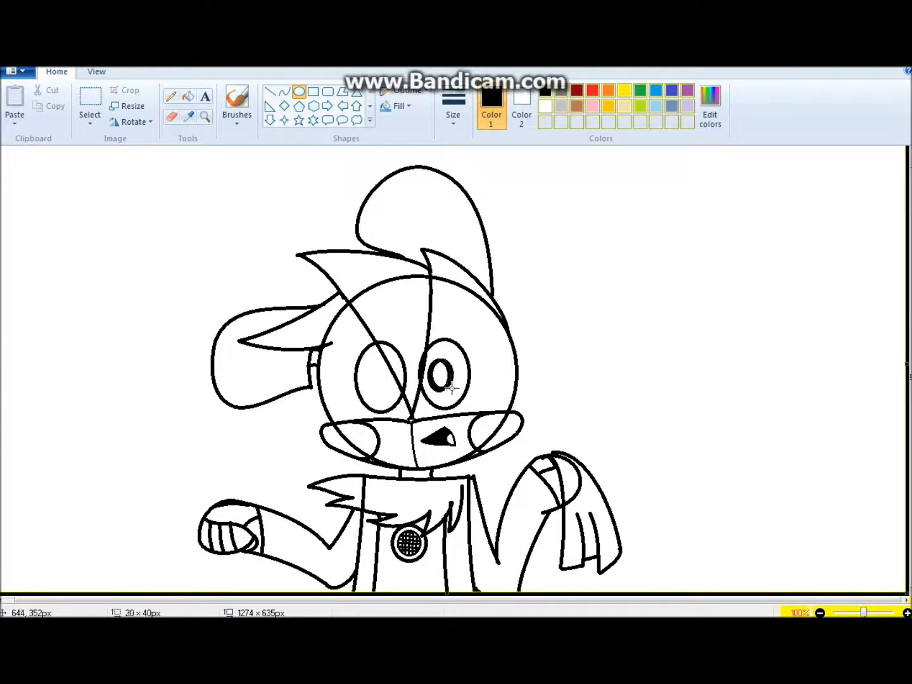
{"action": "left_click_drag", "start_coordinate": [386, 360], "coordinate": [448, 387]}
{"action": "key", "text": "ctrl+z"}
{"action": "key", "text": "ctrl+z"}
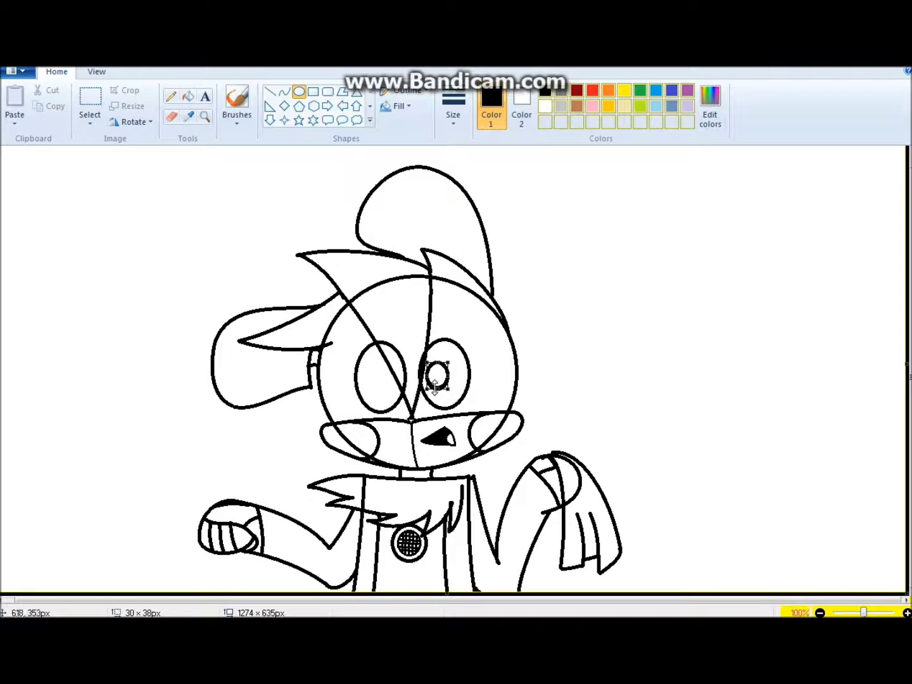
Draw a small oval about 30 px wide inside each eye and erase the stray face line inside the left one.
{"action": "left_click_drag", "start_coordinate": [419, 376], "coordinate": [388, 377]}
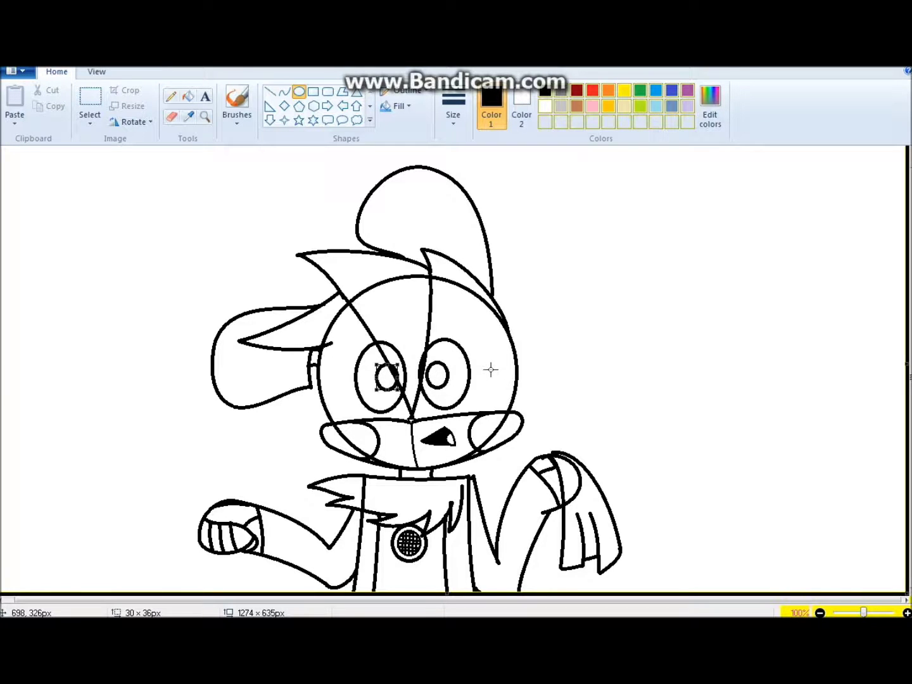
{"action": "left_click", "coordinate": [204, 115]}
{"action": "left_click", "coordinate": [415, 368]}
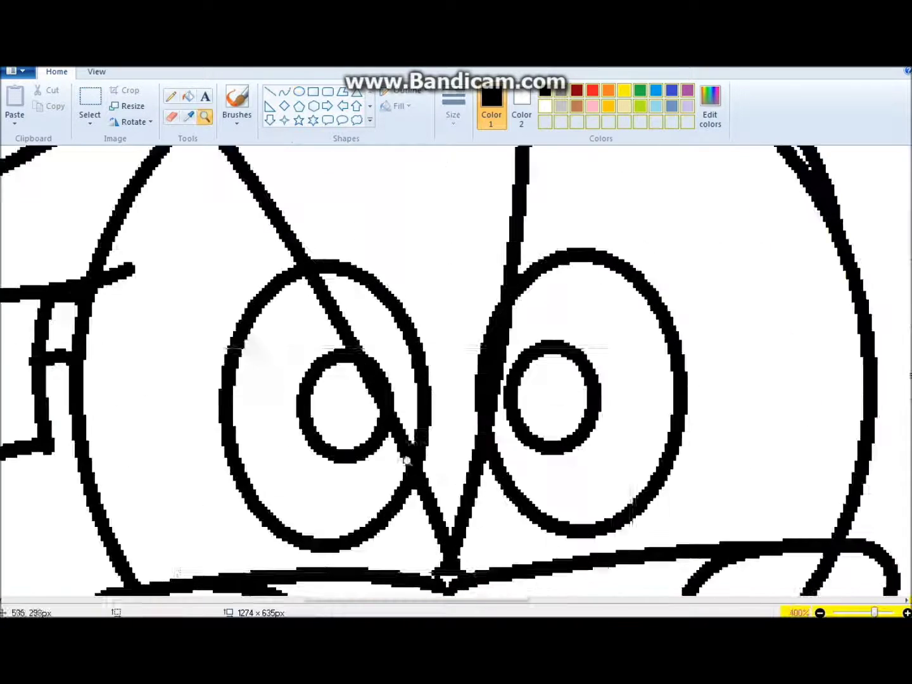
{"action": "left_click", "coordinate": [407, 459]}
{"action": "left_click", "coordinate": [171, 115]}
{"action": "left_click_drag", "start_coordinate": [220, 246], "coordinate": [228, 246]}
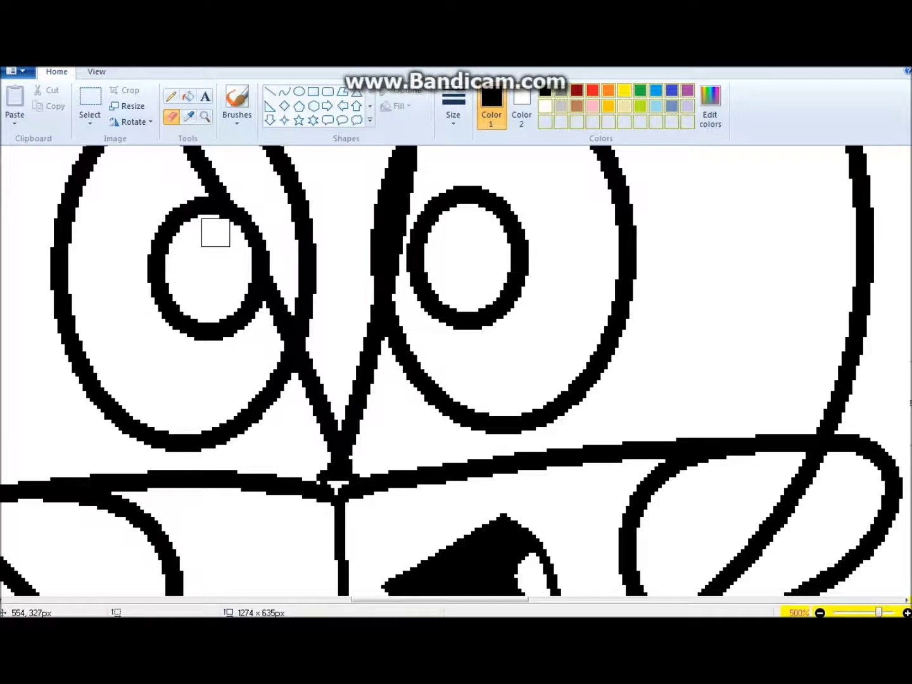
Fill both eyes with black around their small inner ovals.
{"action": "left_click", "coordinate": [204, 117]}
{"action": "right_click", "coordinate": [362, 304]}
{"action": "right_click", "coordinate": [361, 304]}
{"action": "left_click", "coordinate": [188, 96]}
{"action": "left_click", "coordinate": [399, 373]}
{"action": "left_click", "coordinate": [451, 362]}
{"action": "left_click", "coordinate": [365, 384]}
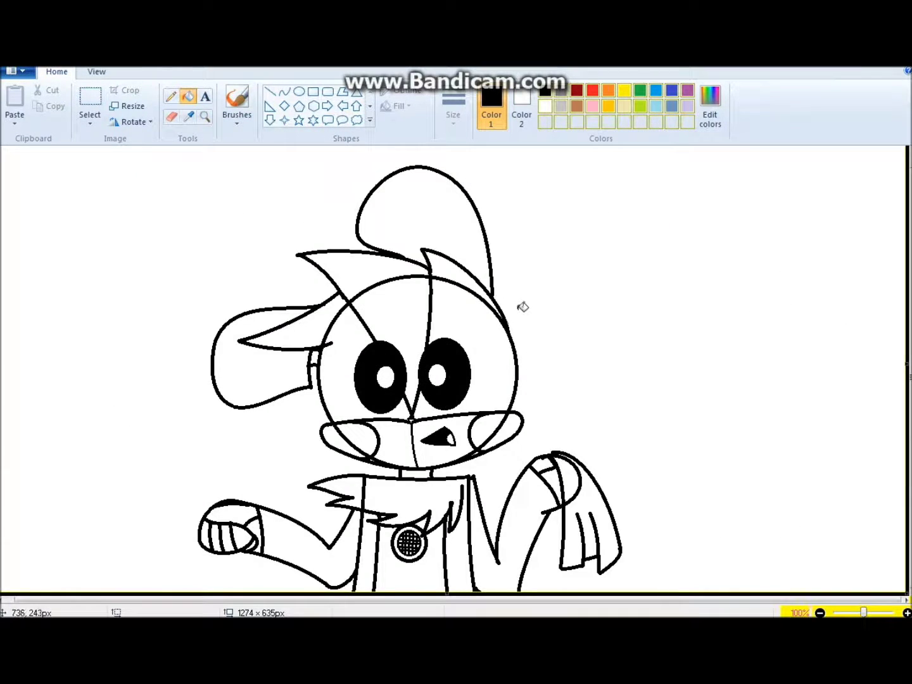
Draw curved inner-ear lines inside the upright ear and the drooping ear.
{"action": "left_click", "coordinate": [284, 92]}
{"action": "mouse_move", "coordinate": [391, 196]}
{"action": "left_mouse_down"}
{"action": "mouse_move", "coordinate": [456, 254]}
{"action": "mouse_move", "coordinate": [443, 187]}
{"action": "left_mouse_up"}
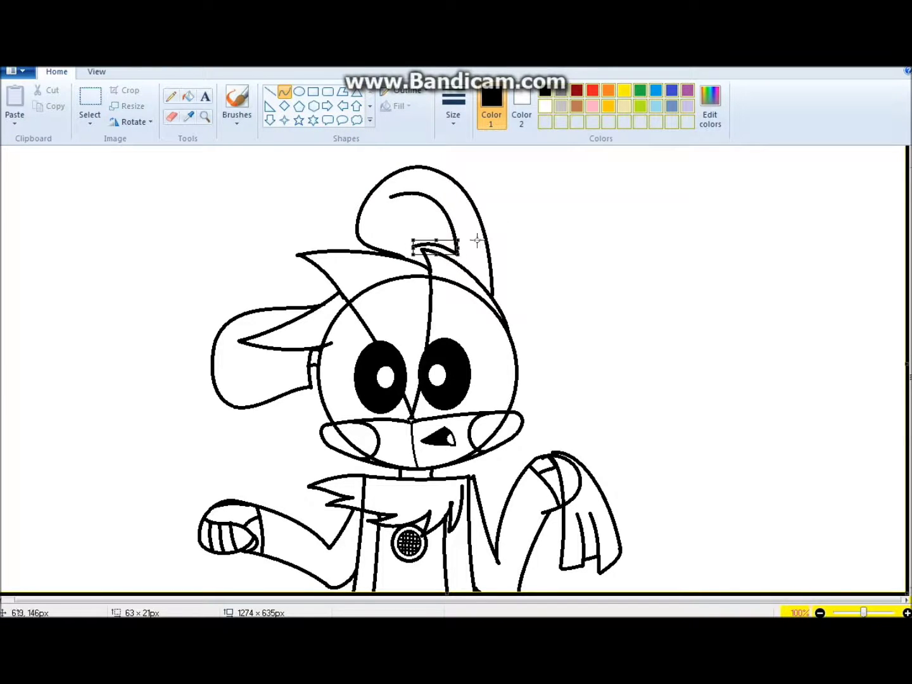
{"action": "left_click_drag", "start_coordinate": [230, 371], "coordinate": [250, 348]}
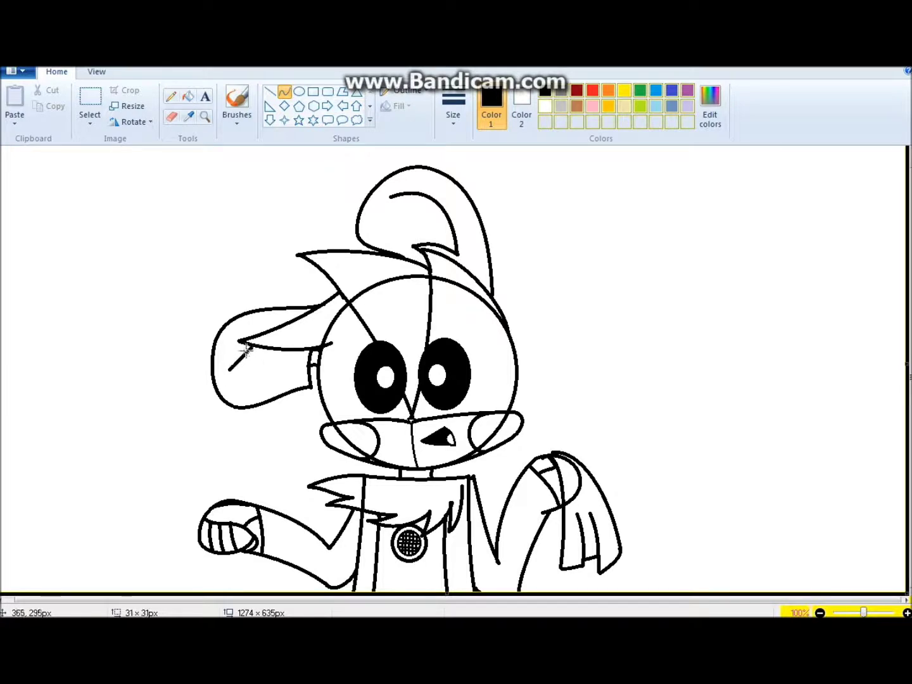
{"action": "left_click_drag", "start_coordinate": [241, 342], "coordinate": [263, 327]}
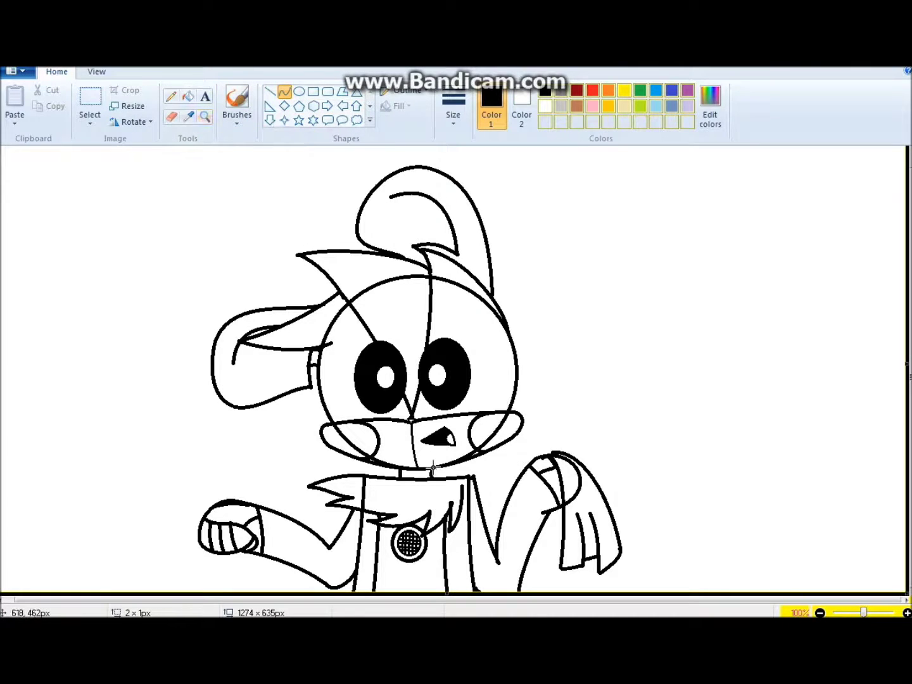
Draw lines converging below the neck and a small circle as a bow knot where they meet.
{"action": "mouse_move", "coordinate": [438, 474]}
{"action": "left_mouse_down"}
{"action": "mouse_move", "coordinate": [408, 489]}
{"action": "mouse_move", "coordinate": [420, 499]}
{"action": "left_mouse_up"}
{"action": "key", "text": "Escape"}
{"action": "left_click", "coordinate": [299, 91]}
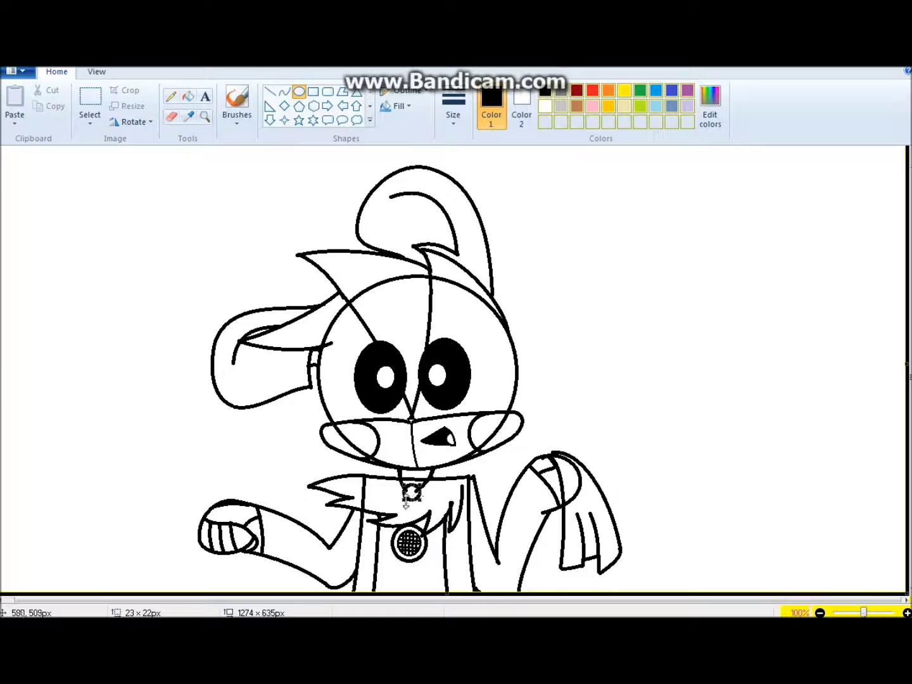
{"action": "key", "text": "ctrl+z"}
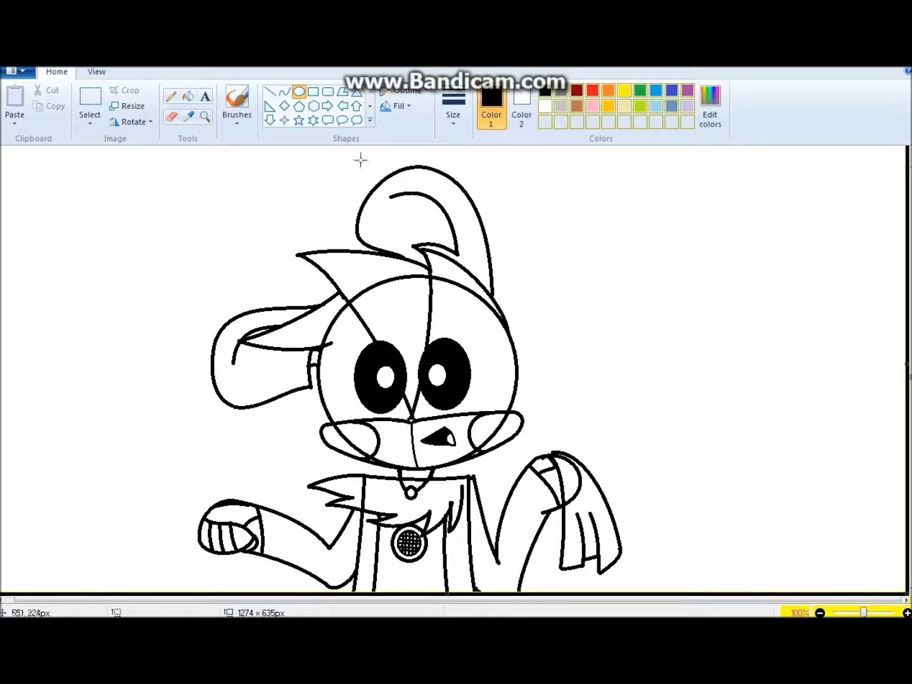
Draw two rounded bow loops on either side of the knot and curved ribbon tails hanging down over the torso.
{"action": "left_click", "coordinate": [284, 91]}
{"action": "mouse_move", "coordinate": [439, 498]}
{"action": "left_mouse_down"}
{"action": "mouse_move", "coordinate": [454, 487]}
{"action": "mouse_move", "coordinate": [444, 510]}
{"action": "mouse_move", "coordinate": [415, 506]}
{"action": "mouse_move", "coordinate": [407, 526]}
{"action": "left_mouse_up"}
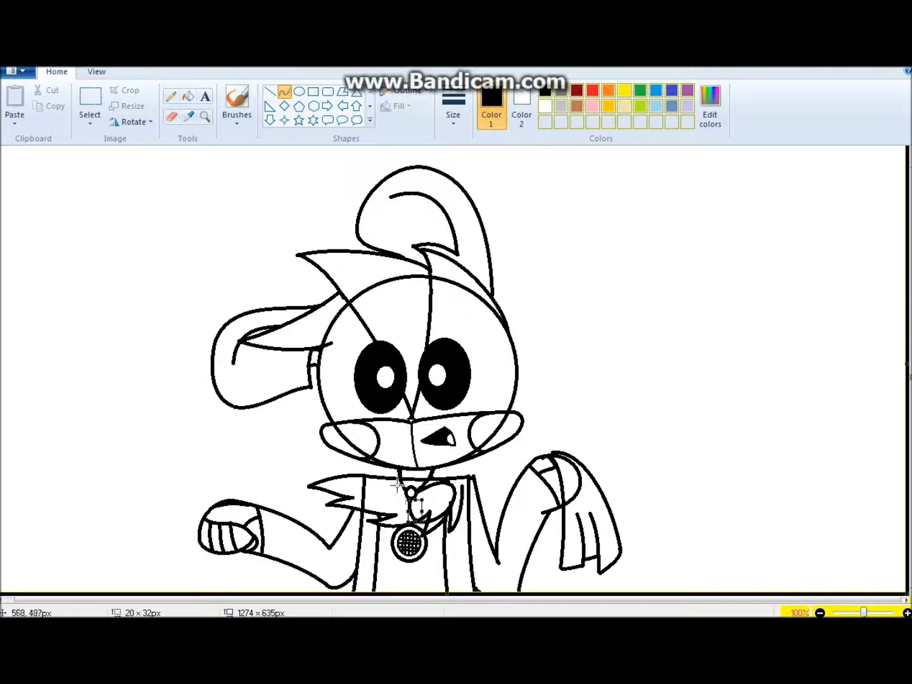
{"action": "left_click_drag", "start_coordinate": [379, 487], "coordinate": [357, 486]}
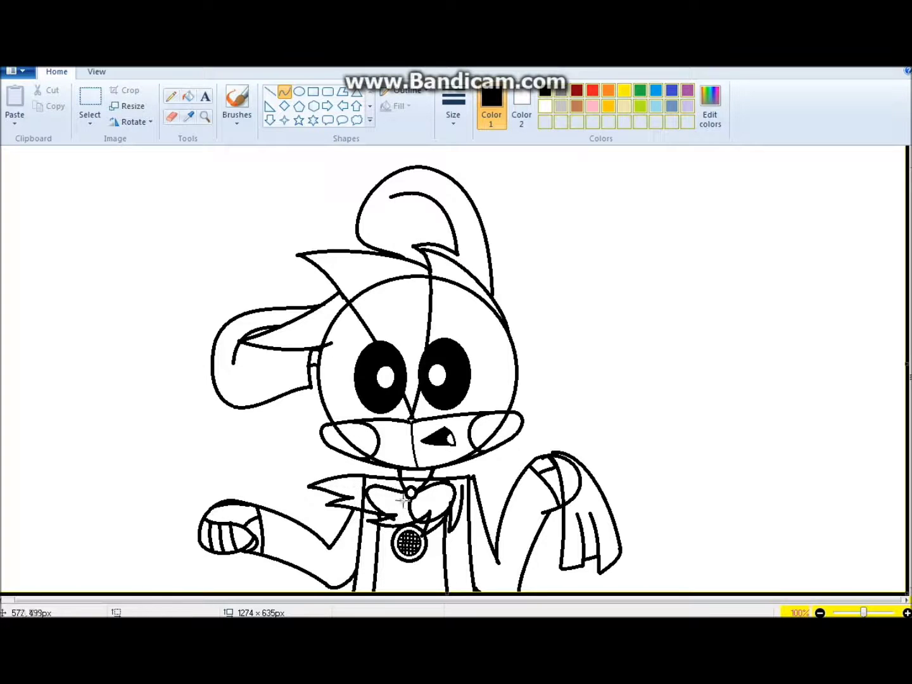
{"action": "left_click_drag", "start_coordinate": [408, 544], "coordinate": [510, 592]}
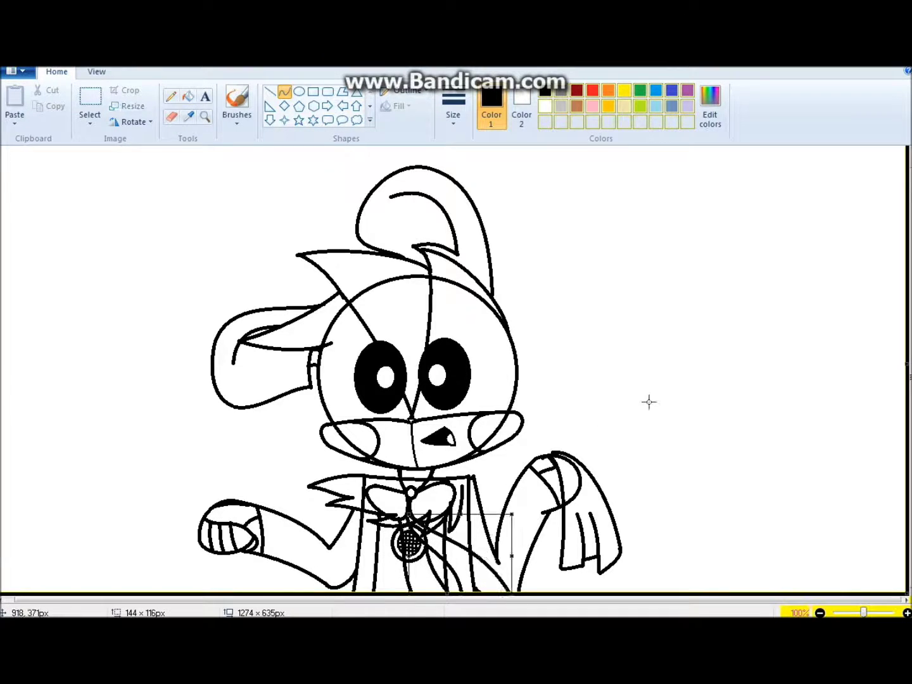
Draw collar flap lines on both sides of the neck, just above the bow.
{"action": "left_click", "coordinate": [205, 117]}
{"action": "left_click", "coordinate": [400, 478]}
{"action": "left_click_drag", "start_coordinate": [524, 329], "coordinate": [560, 360]}
{"action": "left_click_drag", "start_coordinate": [373, 324], "coordinate": [333, 393]}
Draw two curved fold lines from the knot into each loop of the bow.
{"action": "left_click_drag", "start_coordinate": [447, 436], "coordinate": [548, 425]}
{"action": "left_click_drag", "start_coordinate": [447, 459], "coordinate": [526, 481]}
{"action": "left_click_drag", "start_coordinate": [403, 438], "coordinate": [319, 444]}
{"action": "left_click_drag", "start_coordinate": [418, 471], "coordinate": [340, 487]}
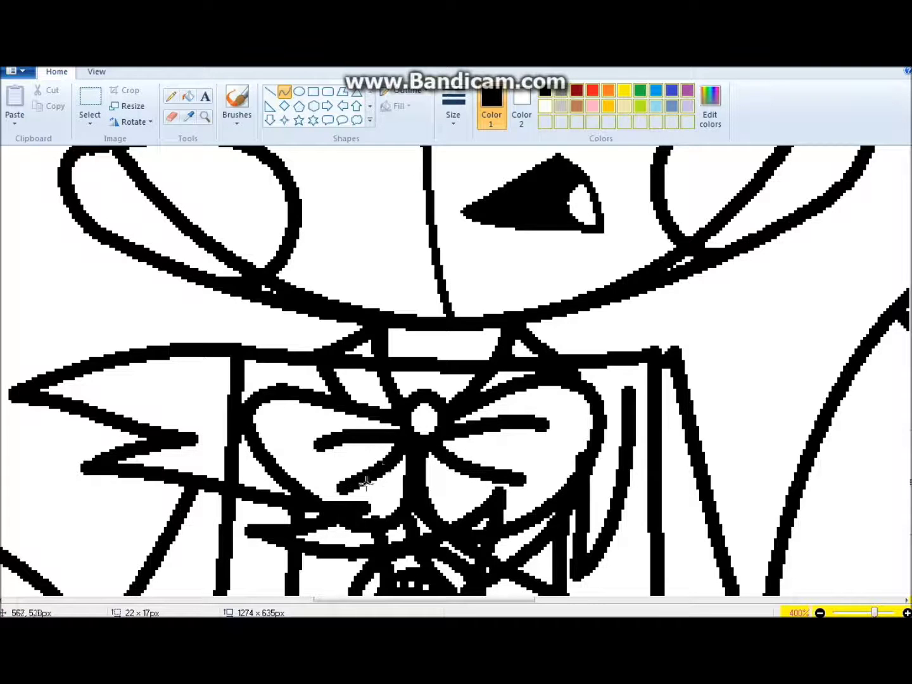
Draw a nearly horizontal line across the neck, between the chin and the shoulder line.
{"action": "left_click_drag", "start_coordinate": [498, 342], "coordinate": [390, 347]}
{"action": "scroll", "coordinate": [384, 421], "scroll_direction": "down", "scroll_amount": 5}
Erase the head outline crossing the left cheek puff and the leftover marks along the lower jaw, using a larger eraser.
{"action": "left_click", "coordinate": [171, 116]}
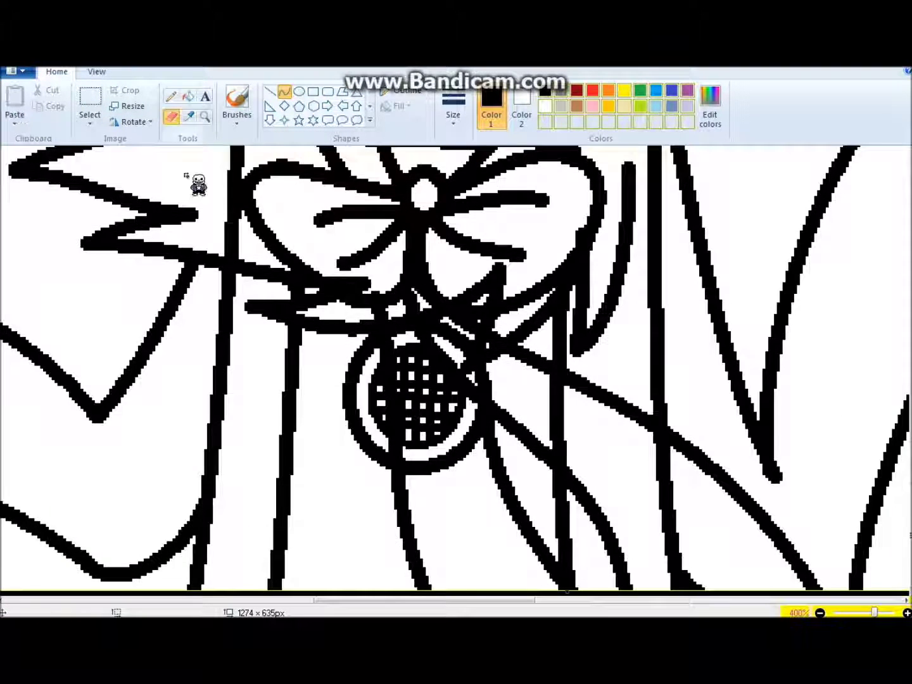
{"action": "scroll", "coordinate": [197, 180], "scroll_direction": "up", "scroll_amount": 10}
{"action": "mouse_move", "coordinate": [123, 401]}
{"action": "left_mouse_down"}
{"action": "mouse_move", "coordinate": [183, 453]}
{"action": "mouse_move", "coordinate": [245, 483]}
{"action": "left_mouse_up"}
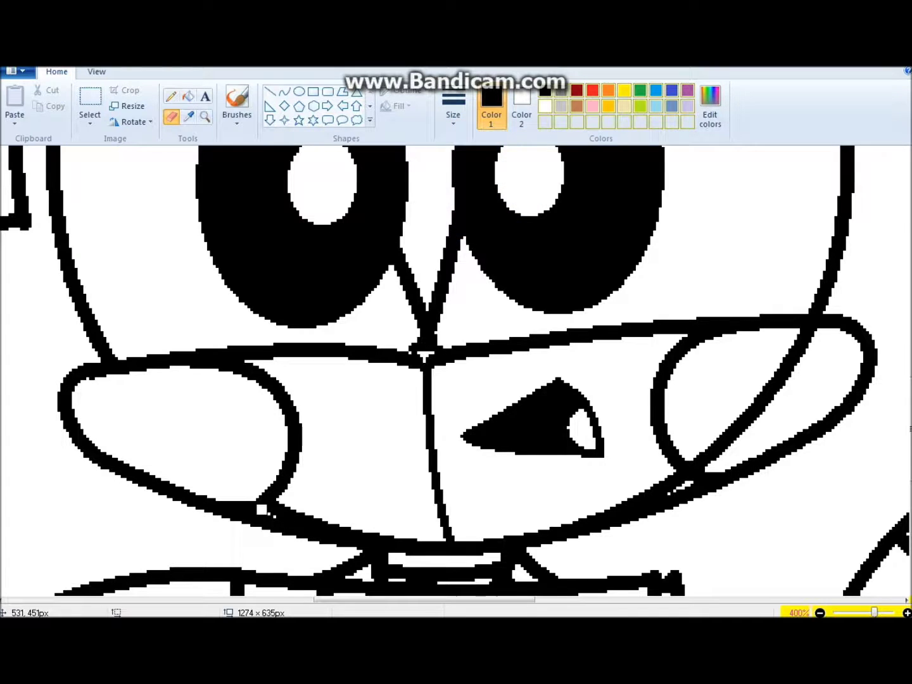
{"action": "left_click", "coordinate": [453, 104]}
{"action": "left_click", "coordinate": [482, 228]}
{"action": "left_click_drag", "start_coordinate": [285, 510], "coordinate": [331, 516]}
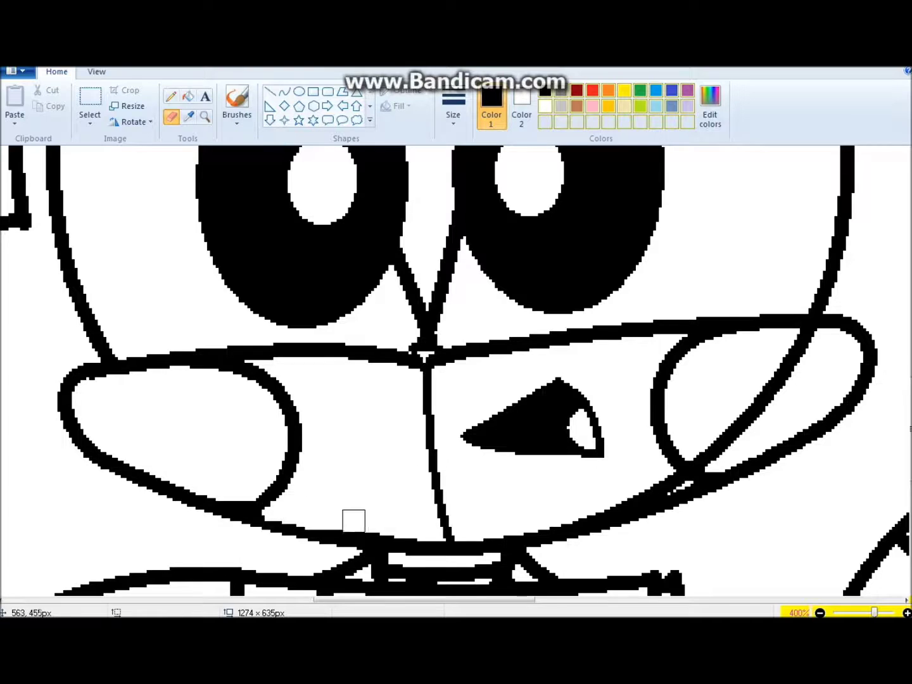
Erase the head outline crossing the right cheek puff and clean the jaw edge beside it with a smaller eraser.
{"action": "mouse_move", "coordinate": [814, 342]}
{"action": "left_mouse_down"}
{"action": "mouse_move", "coordinate": [793, 375]}
{"action": "mouse_move", "coordinate": [704, 452]}
{"action": "left_mouse_up"}
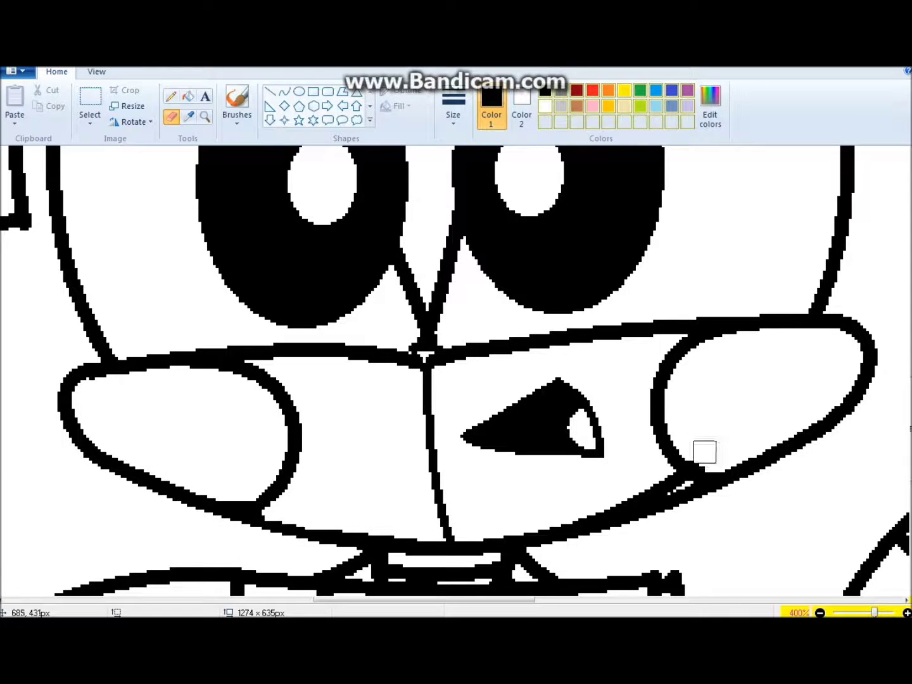
{"action": "left_click", "coordinate": [454, 105]}
{"action": "left_click", "coordinate": [482, 178]}
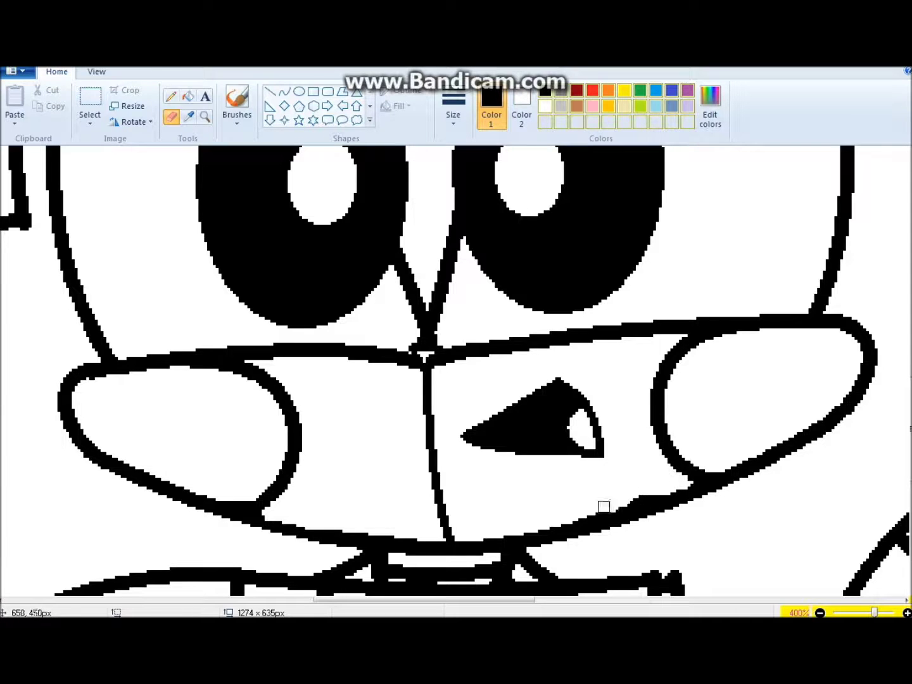
{"action": "left_click_drag", "start_coordinate": [604, 506], "coordinate": [598, 507]}
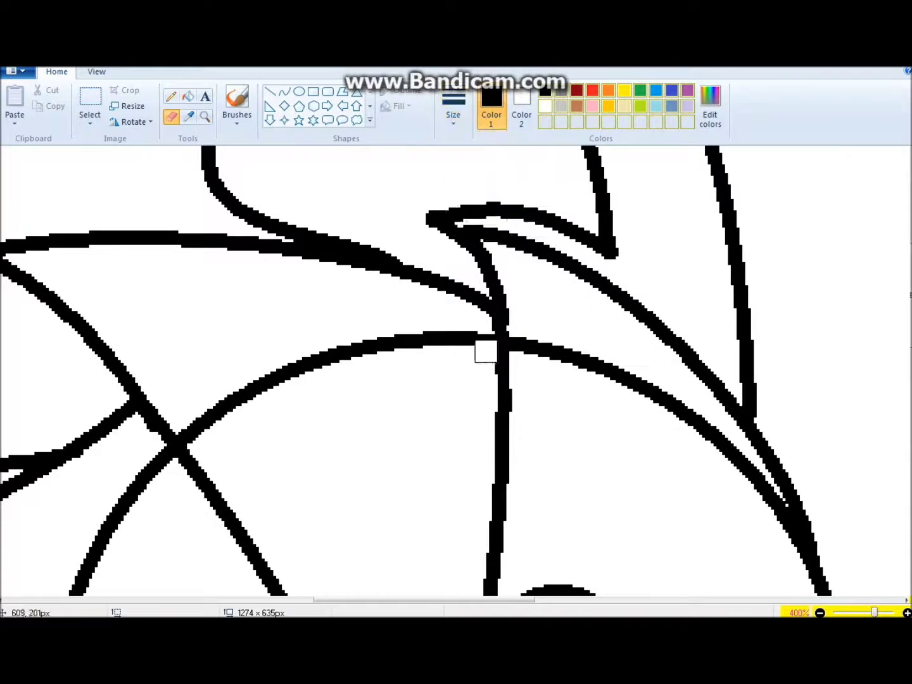
Erase the original head arc running through the hair, along the right side of the head and above the left ear's base.
{"action": "mouse_move", "coordinate": [480, 346]}
{"action": "left_mouse_down"}
{"action": "mouse_move", "coordinate": [437, 340]}
{"action": "mouse_move", "coordinate": [187, 417]}
{"action": "mouse_move", "coordinate": [224, 428]}
{"action": "left_mouse_up"}
{"action": "left_click_drag", "start_coordinate": [521, 347], "coordinate": [575, 356]}
{"action": "scroll", "coordinate": [573, 337], "scroll_direction": "down", "scroll_amount": 3}
{"action": "mouse_move", "coordinate": [588, 248]}
{"action": "left_mouse_down"}
{"action": "mouse_move", "coordinate": [661, 281]}
{"action": "mouse_move", "coordinate": [774, 401]}
{"action": "left_mouse_up"}
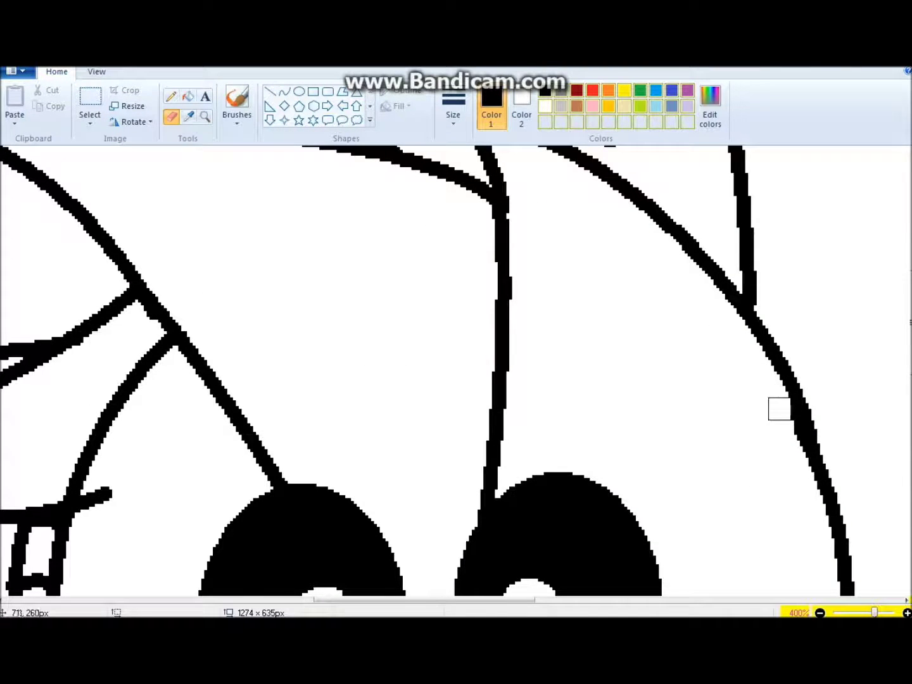
{"action": "left_click_drag", "start_coordinate": [525, 599], "coordinate": [422, 600]}
{"action": "left_click_drag", "start_coordinate": [566, 351], "coordinate": [481, 487]}
Erase the torso side line inside the left shoulder fluff and the fluff lines crossing the bow's left loop.
{"action": "scroll", "coordinate": [480, 486], "scroll_direction": "down", "scroll_amount": 10}
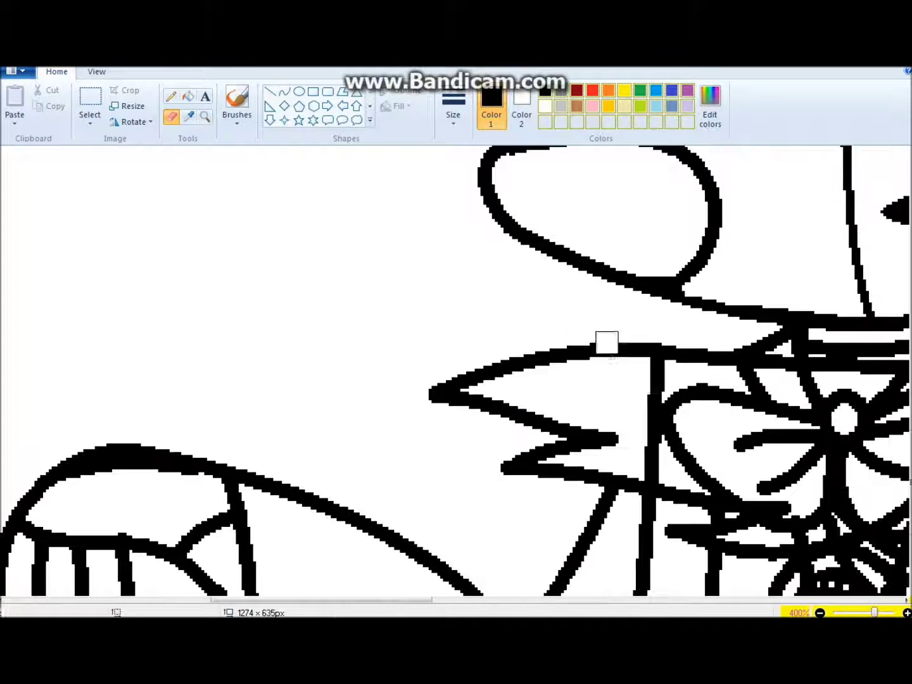
{"action": "left_click_drag", "start_coordinate": [647, 396], "coordinate": [653, 475]}
{"action": "scroll", "coordinate": [655, 416], "scroll_direction": "down", "scroll_amount": 2}
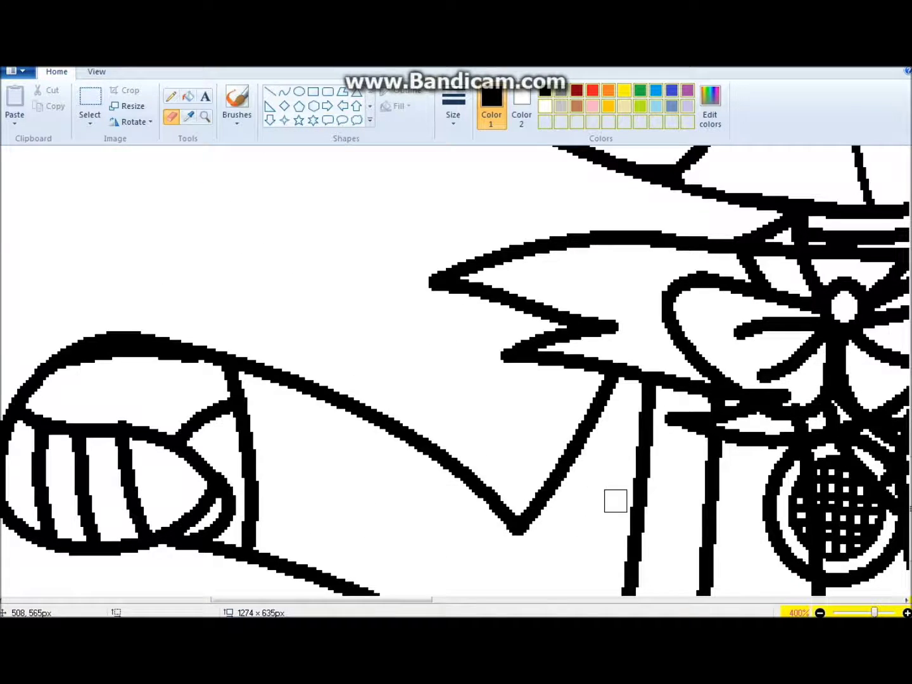
{"action": "left_click_drag", "start_coordinate": [402, 599], "coordinate": [496, 599]}
{"action": "mouse_move", "coordinate": [475, 342]}
{"action": "left_mouse_down"}
{"action": "mouse_move", "coordinate": [532, 393]}
{"action": "mouse_move", "coordinate": [504, 401]}
{"action": "left_mouse_up"}
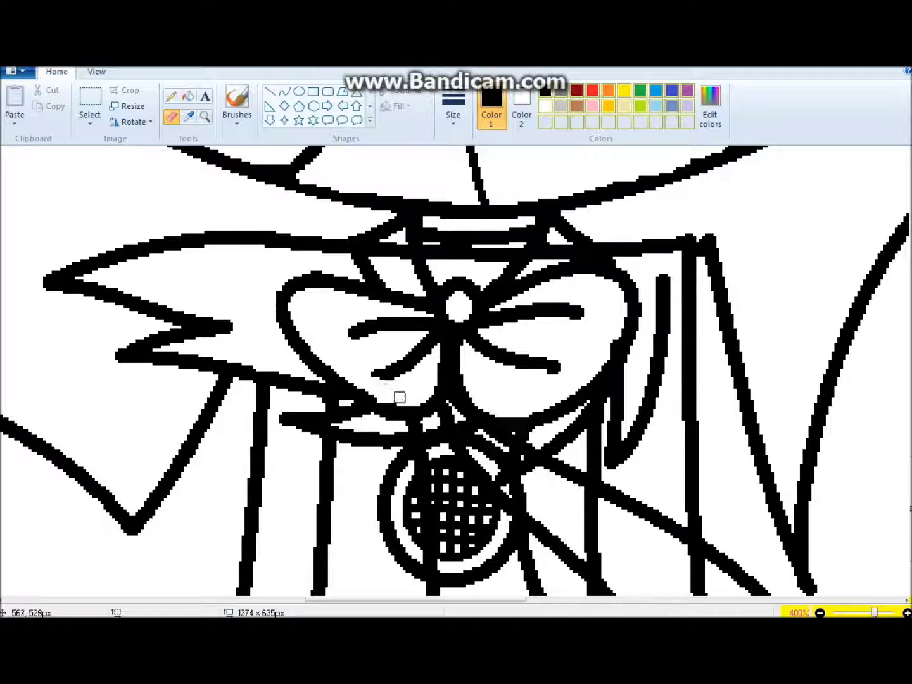
{"action": "mouse_move", "coordinate": [442, 500]}
{"action": "left_mouse_down"}
{"action": "mouse_move", "coordinate": [439, 455]}
{"action": "mouse_move", "coordinate": [468, 498]}
{"action": "mouse_move", "coordinate": [464, 484]}
{"action": "mouse_move", "coordinate": [510, 536]}
{"action": "left_mouse_up"}
{"action": "scroll", "coordinate": [511, 536], "scroll_direction": "down", "scroll_amount": 3}
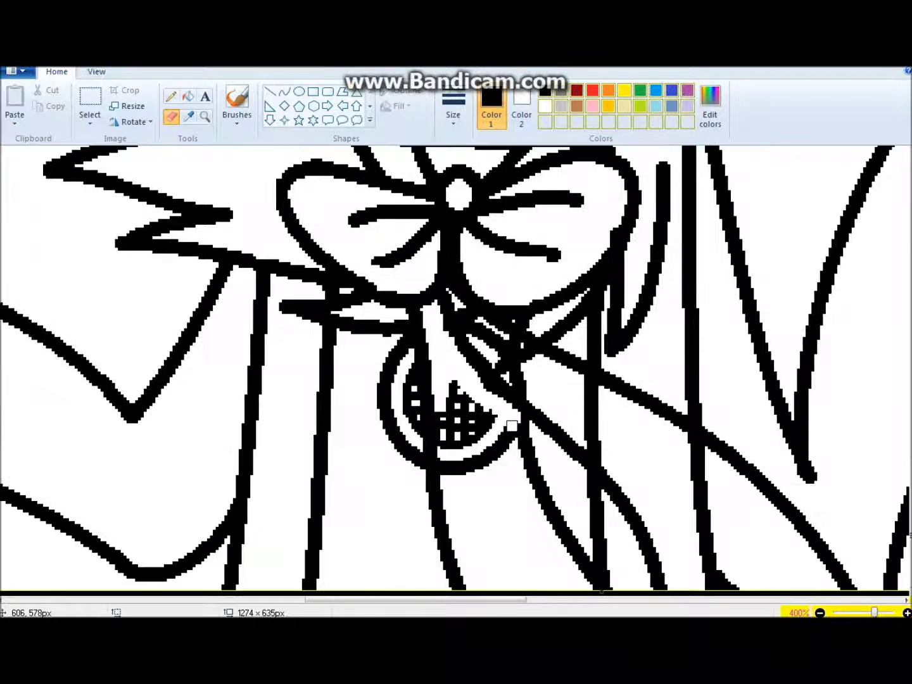
{"action": "mouse_move", "coordinate": [498, 442]}
{"action": "left_mouse_down"}
{"action": "mouse_move", "coordinate": [448, 406]}
{"action": "mouse_move", "coordinate": [450, 418]}
{"action": "left_mouse_up"}
{"action": "key", "text": "ctrl+z"}
{"action": "mouse_move", "coordinate": [514, 426]}
{"action": "left_mouse_down"}
{"action": "mouse_move", "coordinate": [440, 437]}
{"action": "mouse_move", "coordinate": [478, 455]}
{"action": "left_mouse_up"}
{"action": "key", "text": "ctrl+z"}
{"action": "key", "text": "ctrl+z"}
Erase the parts of the round chest grille and the torso lines that fall inside the bow's ribbon tails.
{"action": "mouse_move", "coordinate": [506, 400]}
{"action": "left_mouse_down"}
{"action": "mouse_move", "coordinate": [507, 421]}
{"action": "mouse_move", "coordinate": [494, 423]}
{"action": "mouse_move", "coordinate": [430, 336]}
{"action": "left_mouse_up"}
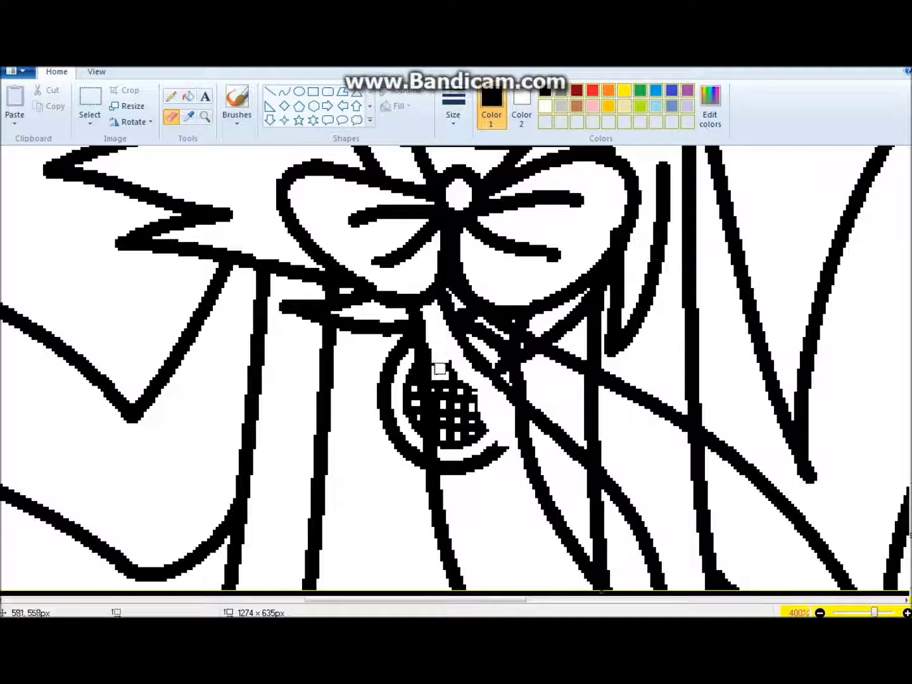
{"action": "mouse_move", "coordinate": [439, 399]}
{"action": "left_mouse_down"}
{"action": "mouse_move", "coordinate": [442, 454]}
{"action": "mouse_move", "coordinate": [461, 459]}
{"action": "mouse_move", "coordinate": [454, 374]}
{"action": "mouse_move", "coordinate": [503, 455]}
{"action": "mouse_move", "coordinate": [456, 401]}
{"action": "left_mouse_up"}
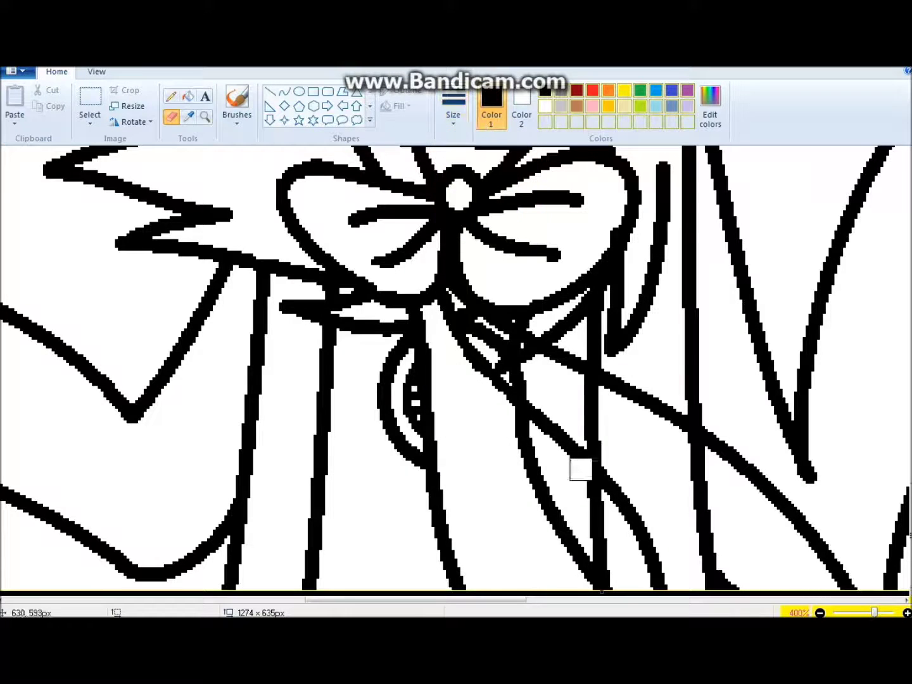
{"action": "mouse_move", "coordinate": [581, 493]}
{"action": "left_mouse_down"}
{"action": "mouse_move", "coordinate": [603, 548]}
{"action": "mouse_move", "coordinate": [619, 550]}
{"action": "left_mouse_up"}
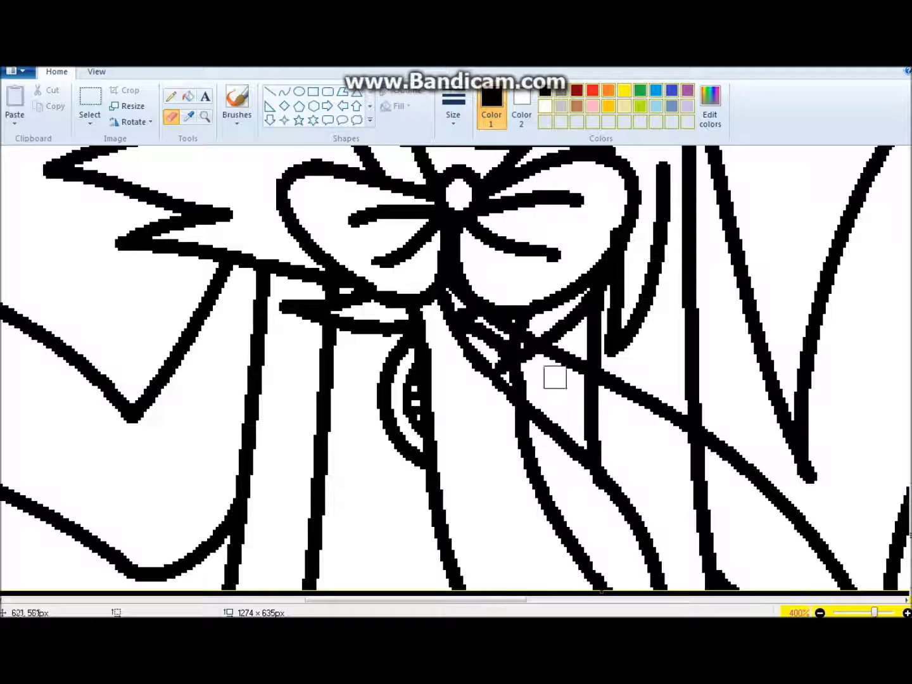
{"action": "key", "text": "ctrl+minus"}
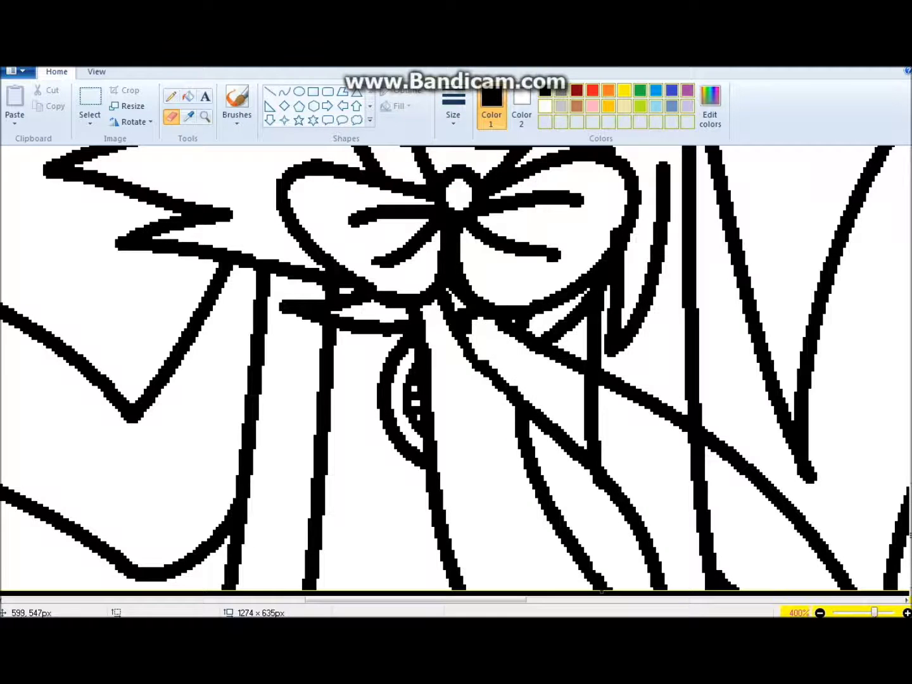
{"action": "left_click_drag", "start_coordinate": [576, 383], "coordinate": [605, 452]}
{"action": "mouse_move", "coordinate": [676, 449]}
{"action": "left_mouse_down"}
{"action": "mouse_move", "coordinate": [693, 464]}
{"action": "mouse_move", "coordinate": [747, 590]}
{"action": "left_mouse_up"}
Erase the shoulder line where it runs through the collar flaps beside the neck.
{"action": "scroll", "coordinate": [399, 230], "scroll_direction": "up", "scroll_amount": 4}
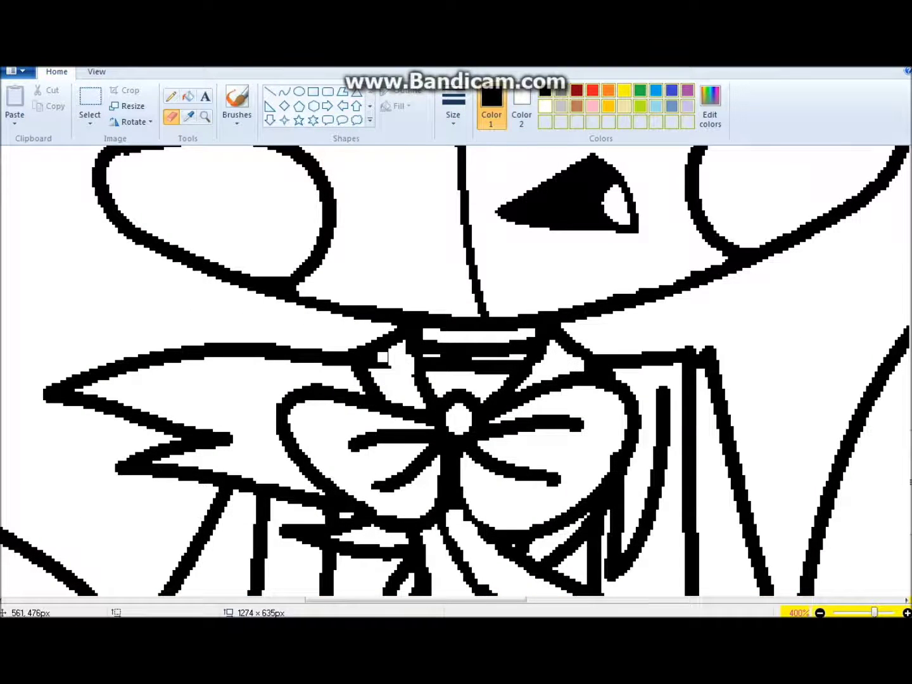
{"action": "scroll", "coordinate": [407, 374], "scroll_direction": "down", "scroll_amount": 4}
{"action": "scroll", "coordinate": [278, 495], "scroll_direction": "up", "scroll_amount": 7}
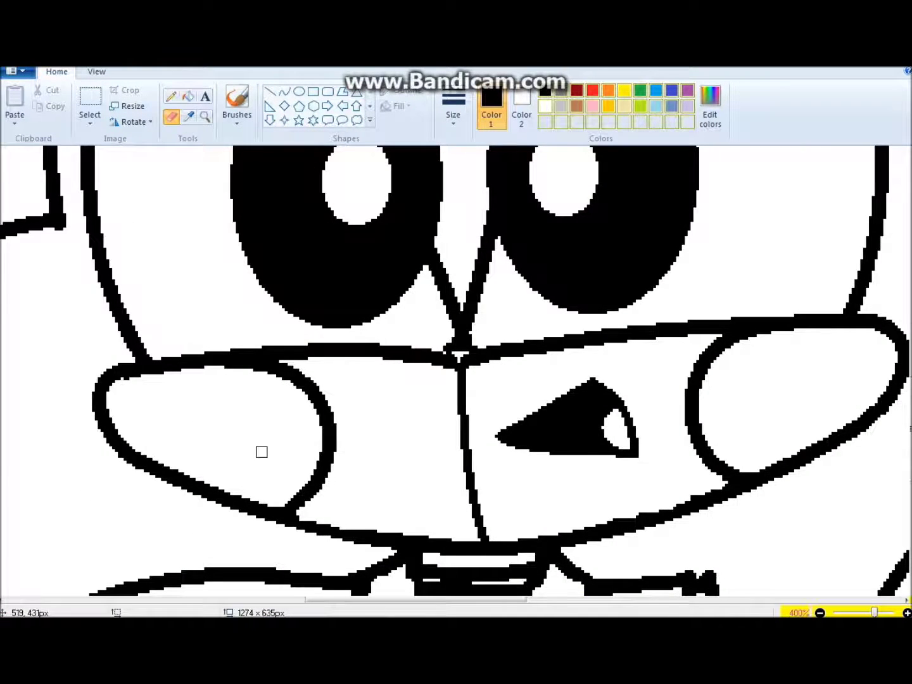
{"action": "scroll", "coordinate": [266, 452], "scroll_direction": "up", "scroll_amount": 4}
Erase gaps in the outlines of both arms at the shoulders, elbows and wrists to form separated joints.
{"action": "scroll", "coordinate": [603, 428], "scroll_direction": "down", "scroll_amount": 8}
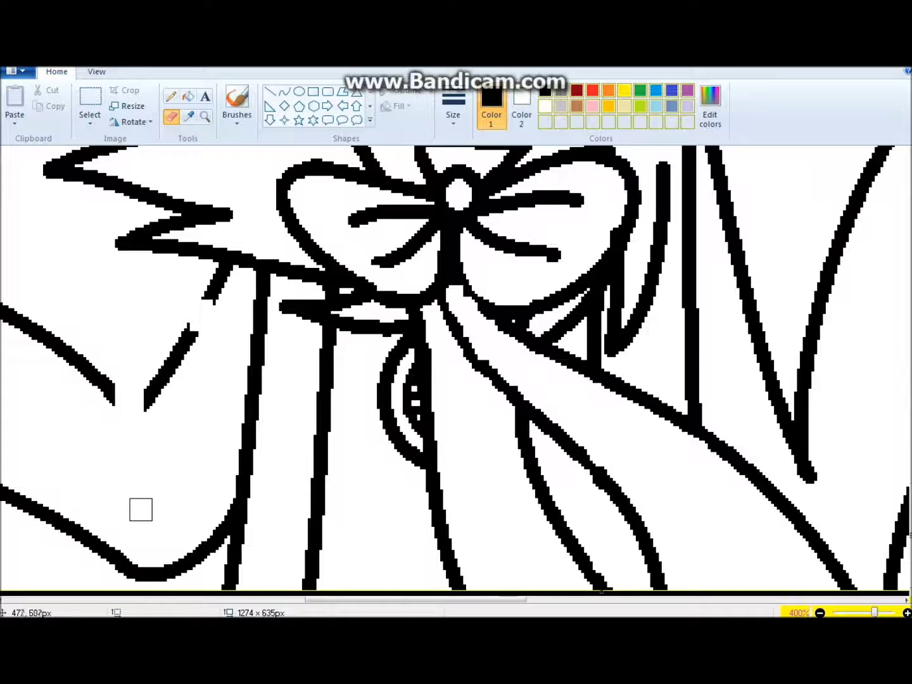
{"action": "scroll", "coordinate": [165, 599], "scroll_direction": "left", "scroll_amount": 7}
{"action": "scroll", "coordinate": [332, 592], "scroll_direction": "right", "scroll_amount": 13}
{"action": "left_click", "coordinate": [397, 259]}
{"action": "left_click_drag", "start_coordinate": [458, 476], "coordinate": [463, 434]}
{"action": "scroll", "coordinate": [500, 454], "scroll_direction": "up", "scroll_amount": 4}
{"action": "left_click", "coordinate": [522, 419]}
{"action": "left_click", "coordinate": [637, 546]}
{"action": "left_click", "coordinate": [96, 72]}
{"action": "left_click", "coordinate": [56, 72]}
{"action": "scroll", "coordinate": [482, 601], "scroll_direction": "right", "scroll_amount": 2}
{"action": "mouse_move", "coordinate": [611, 286]}
{"action": "left_mouse_down"}
{"action": "mouse_move", "coordinate": [593, 276]}
{"action": "mouse_move", "coordinate": [645, 307]}
{"action": "mouse_move", "coordinate": [656, 456]}
{"action": "left_mouse_up"}
{"action": "scroll", "coordinate": [656, 456], "scroll_direction": "down", "scroll_amount": 4}
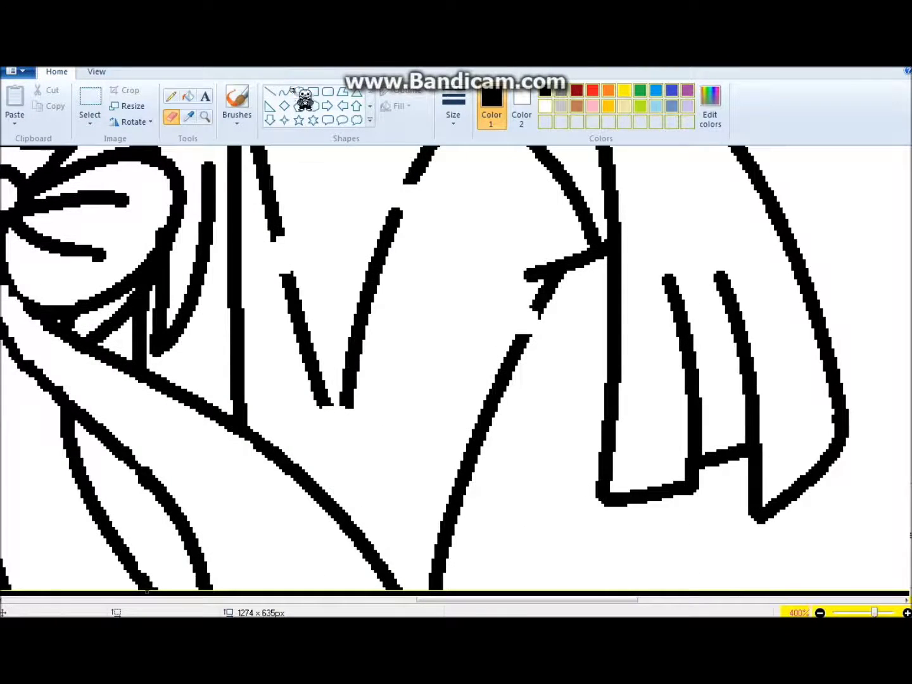
Draw curved black lines closing the segment ends at the wrist, elbow and shoulder of the right-side arm.
{"action": "left_click", "coordinate": [284, 92]}
{"action": "left_click_drag", "start_coordinate": [408, 179], "coordinate": [538, 311]}
{"action": "left_click_drag", "start_coordinate": [397, 209], "coordinate": [528, 334]}
{"action": "left_click", "coordinate": [499, 294]}
{"action": "left_click_drag", "start_coordinate": [345, 406], "coordinate": [348, 521]}
{"action": "left_click_drag", "start_coordinate": [320, 402], "coordinate": [336, 431]}
{"action": "left_click_drag", "start_coordinate": [282, 235], "coordinate": [242, 243]}
{"action": "left_click_drag", "start_coordinate": [291, 277], "coordinate": [250, 293]}
Draw curved lines closing the segment ends at the shoulder and elbow gaps of the left-side arm.
{"action": "scroll", "coordinate": [380, 564], "scroll_direction": "left", "scroll_amount": 5}
{"action": "scroll", "coordinate": [380, 580], "scroll_direction": "left", "scroll_amount": 5}
{"action": "left_click_drag", "start_coordinate": [540, 299], "coordinate": [588, 318]}
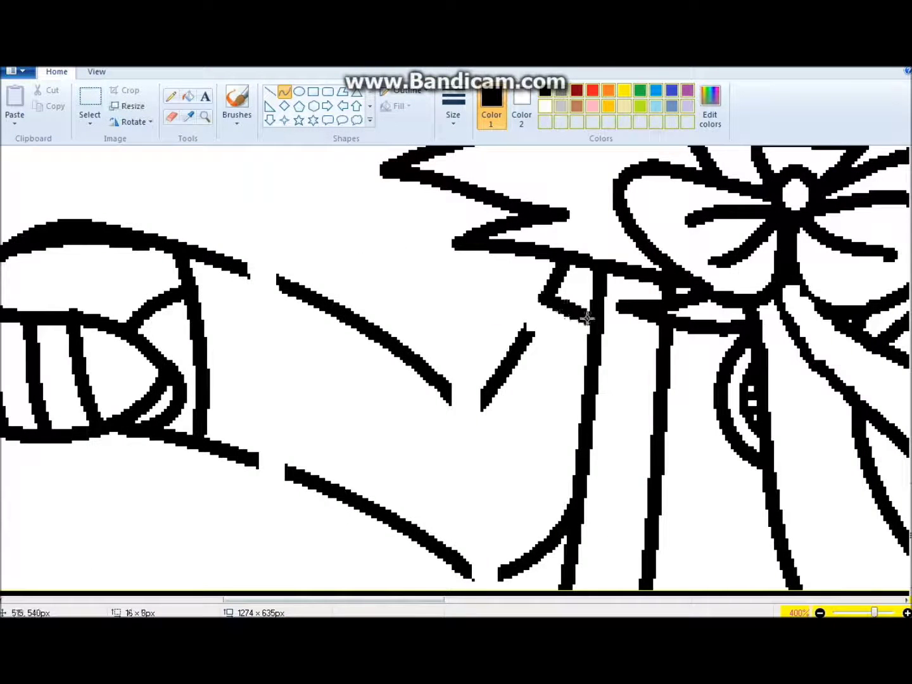
{"action": "left_click_drag", "start_coordinate": [525, 323], "coordinate": [572, 367]}
{"action": "left_click_drag", "start_coordinate": [500, 561], "coordinate": [417, 457]}
{"action": "left_click", "coordinate": [418, 457]}
{"action": "left_click_drag", "start_coordinate": [464, 570], "coordinate": [488, 575]}
{"action": "left_click_drag", "start_coordinate": [481, 391], "coordinate": [466, 416]}
Draw two curved lines closing both sides of the wrist gap on the left-side arm.
{"action": "left_click_drag", "start_coordinate": [282, 291], "coordinate": [280, 469]}
{"action": "mouse_move", "coordinate": [279, 380]}
{"action": "left_mouse_down"}
{"action": "mouse_move", "coordinate": [266, 387]}
{"action": "mouse_move", "coordinate": [272, 380]}
{"action": "left_mouse_up"}
{"action": "left_click_drag", "start_coordinate": [250, 269], "coordinate": [257, 463]}
{"action": "left_click_drag", "start_coordinate": [247, 342], "coordinate": [246, 417]}
Draw short connector lines bridging the wrist gaps of both arms and the left-side shoulder gap.
{"action": "scroll", "coordinate": [245, 417], "scroll_direction": "up", "scroll_amount": 3}
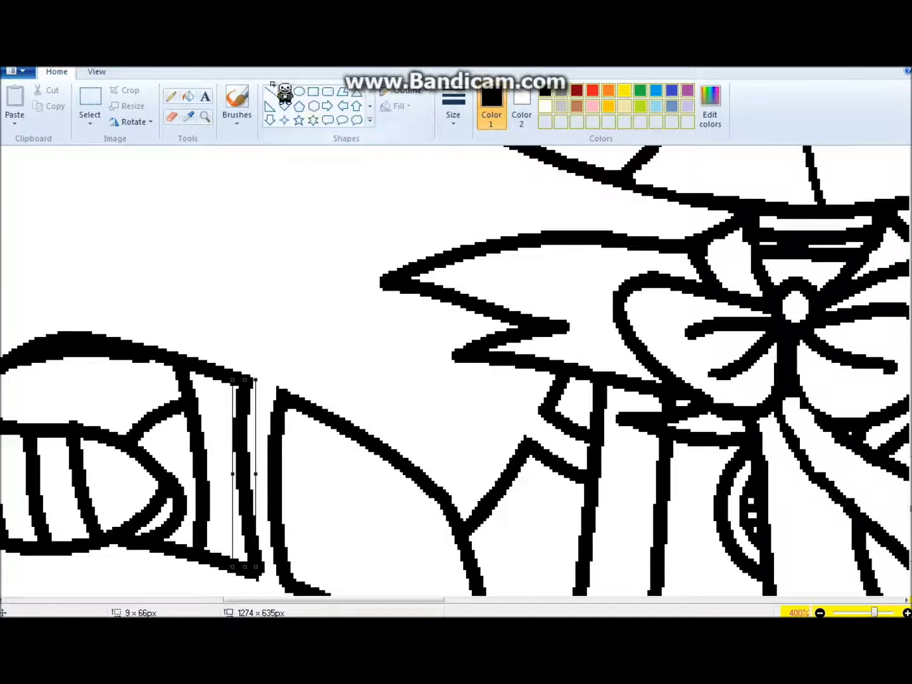
{"action": "scroll", "coordinate": [547, 513], "scroll_direction": "right", "scroll_amount": 5}
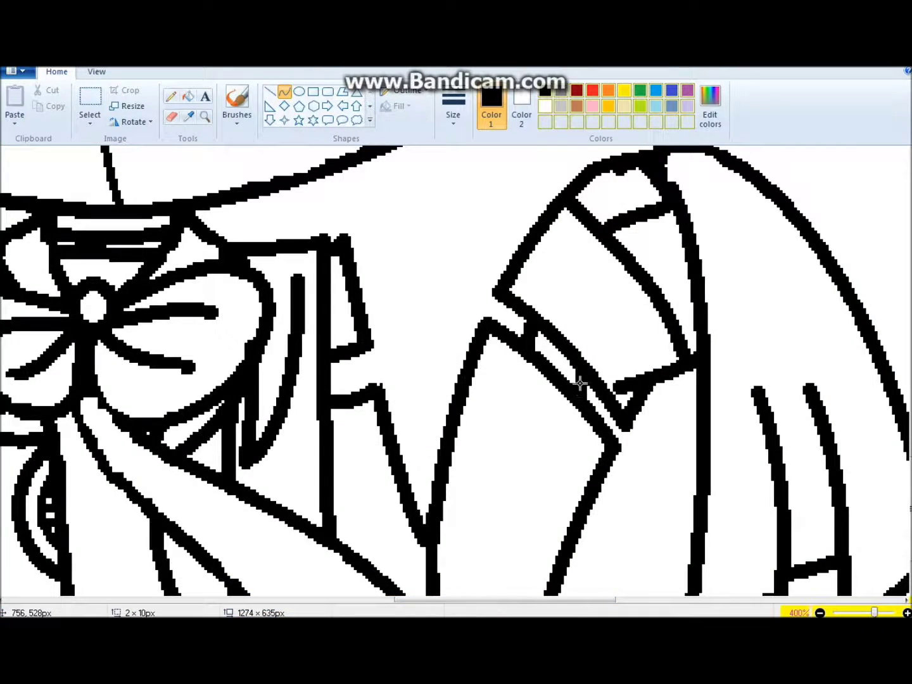
{"action": "left_click_drag", "start_coordinate": [516, 603], "coordinate": [314, 604]}
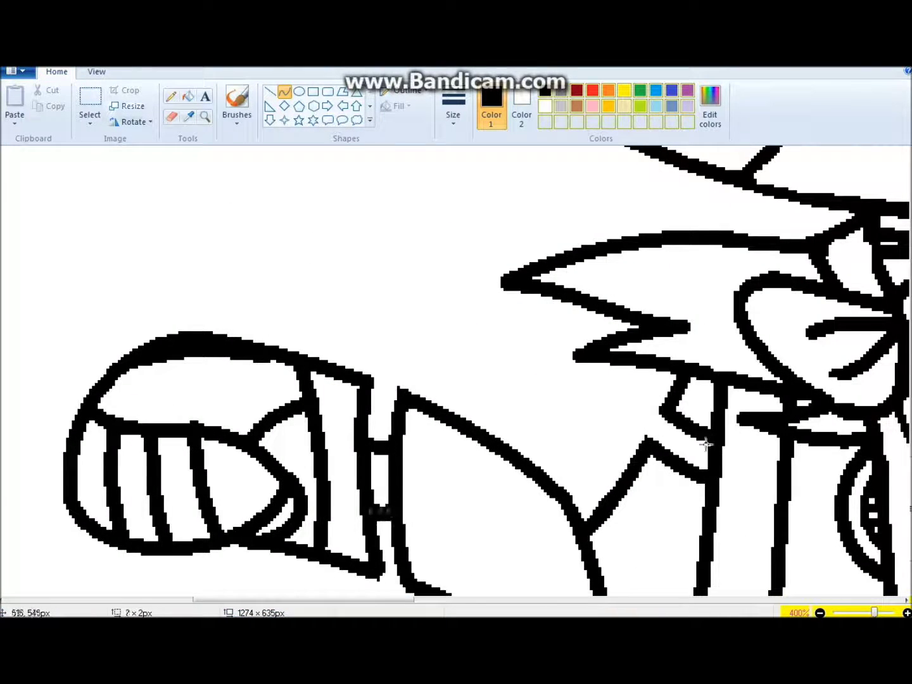
{"action": "scroll", "coordinate": [535, 460], "scroll_direction": "down", "scroll_amount": 3}
Draw a two-pointed zigzag fur tuft inside the drooping left ear.
{"action": "scroll", "coordinate": [535, 459], "scroll_direction": "up", "scroll_amount": 3}
{"action": "left_click_drag", "start_coordinate": [386, 295], "coordinate": [362, 405]}
{"action": "mouse_move", "coordinate": [285, 397]}
{"action": "left_mouse_down"}
{"action": "mouse_move", "coordinate": [383, 347]}
{"action": "mouse_move", "coordinate": [437, 304]}
{"action": "mouse_move", "coordinate": [447, 408]}
{"action": "mouse_move", "coordinate": [501, 298]}
{"action": "left_mouse_up"}
{"action": "left_click", "coordinate": [171, 117]}
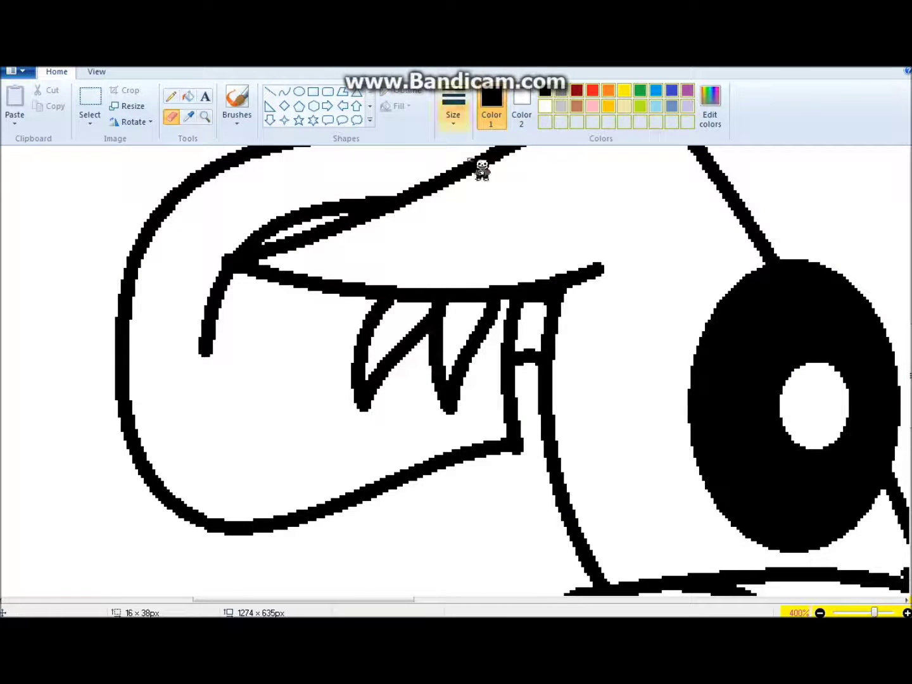
{"action": "scroll", "coordinate": [549, 420], "scroll_direction": "down", "scroll_amount": 5}
{"action": "scroll", "coordinate": [373, 561], "scroll_direction": "right", "scroll_amount": 5}
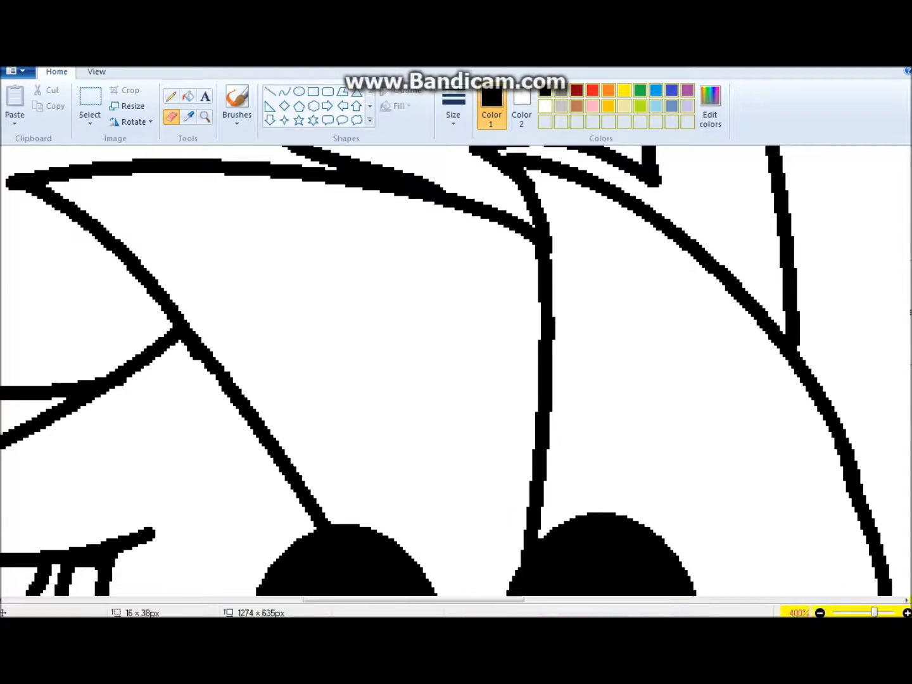
{"action": "scroll", "coordinate": [523, 268], "scroll_direction": "down", "scroll_amount": 5}
{"action": "scroll", "coordinate": [305, 481], "scroll_direction": "down", "scroll_amount": 5}
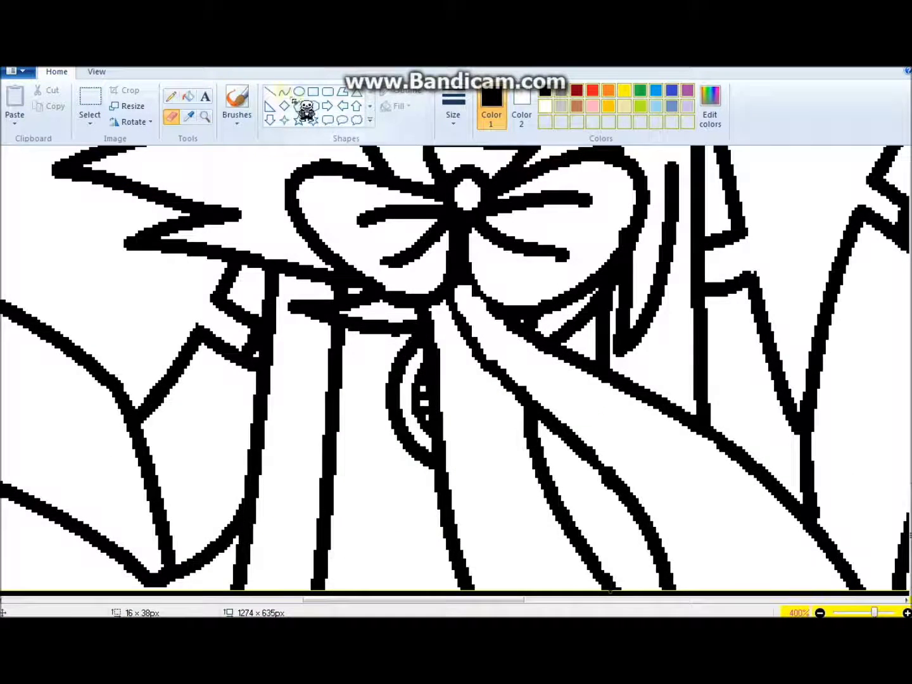
Set up the fill tool with a very pale tint of the palette's purple as the custom primary color.
{"action": "left_click", "coordinate": [204, 118]}
{"action": "right_click", "coordinate": [236, 202]}
{"action": "left_click", "coordinate": [187, 96]}
{"action": "left_click", "coordinate": [686, 90]}
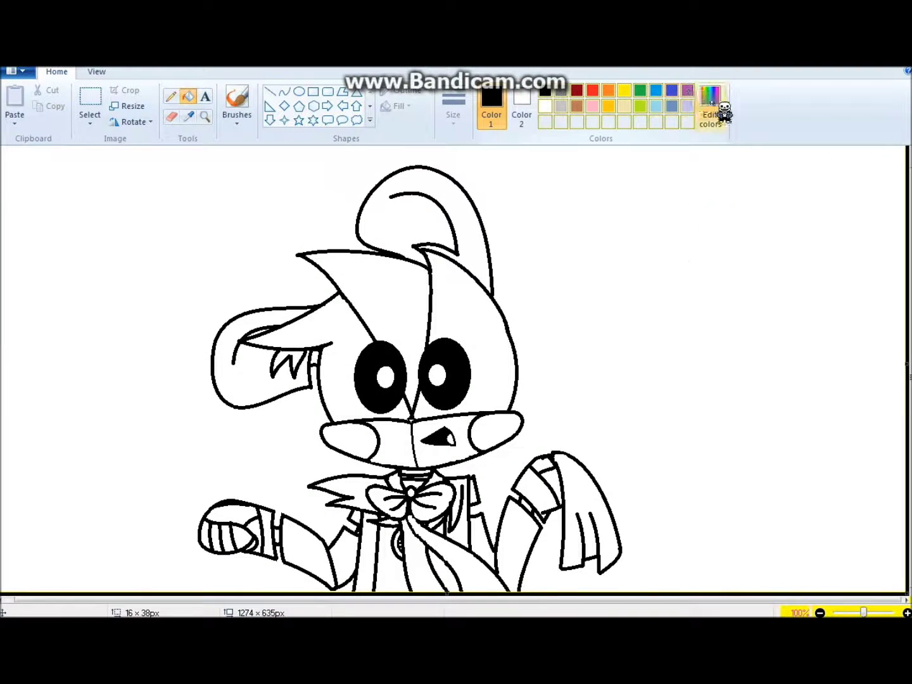
{"action": "left_click", "coordinate": [710, 105]}
{"action": "left_click", "coordinate": [603, 256]}
{"action": "key", "text": "Return"}
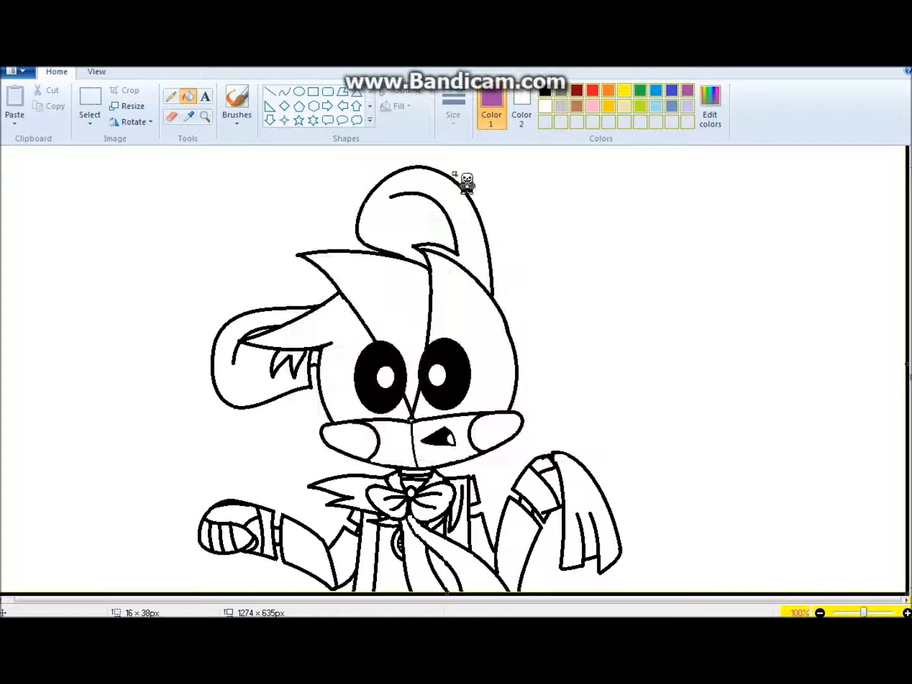
Fill the ears, both sides of the head, the arm segments and the torso with pale purple.
{"action": "left_click", "coordinate": [466, 181]}
{"action": "left_click", "coordinate": [275, 325]}
{"action": "left_click", "coordinate": [355, 297]}
{"action": "left_click", "coordinate": [499, 330]}
{"action": "left_click", "coordinate": [294, 526]}
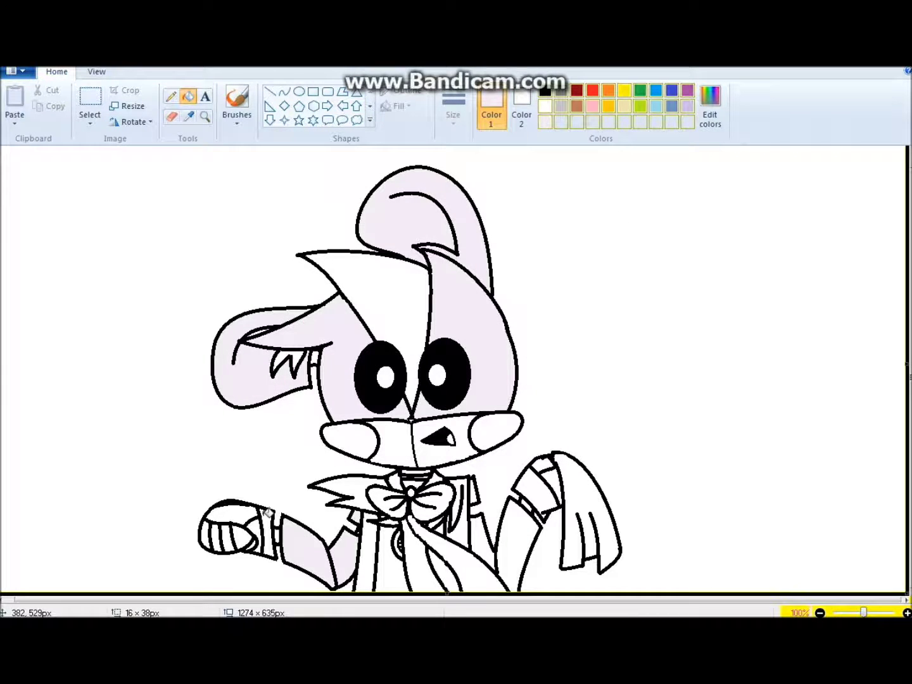
{"action": "left_click", "coordinate": [533, 486]}
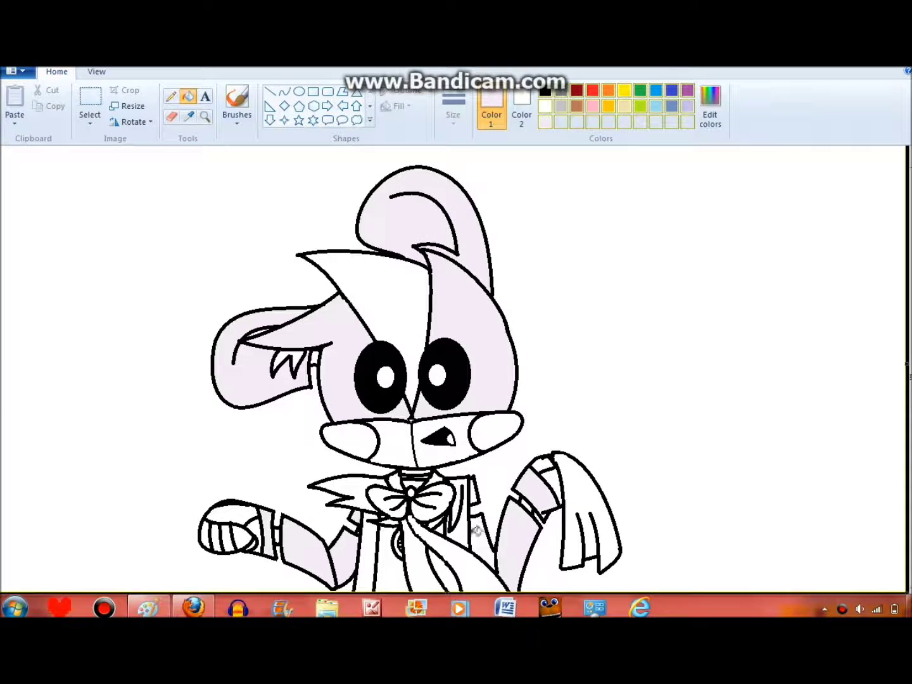
{"action": "left_click", "coordinate": [284, 92]}
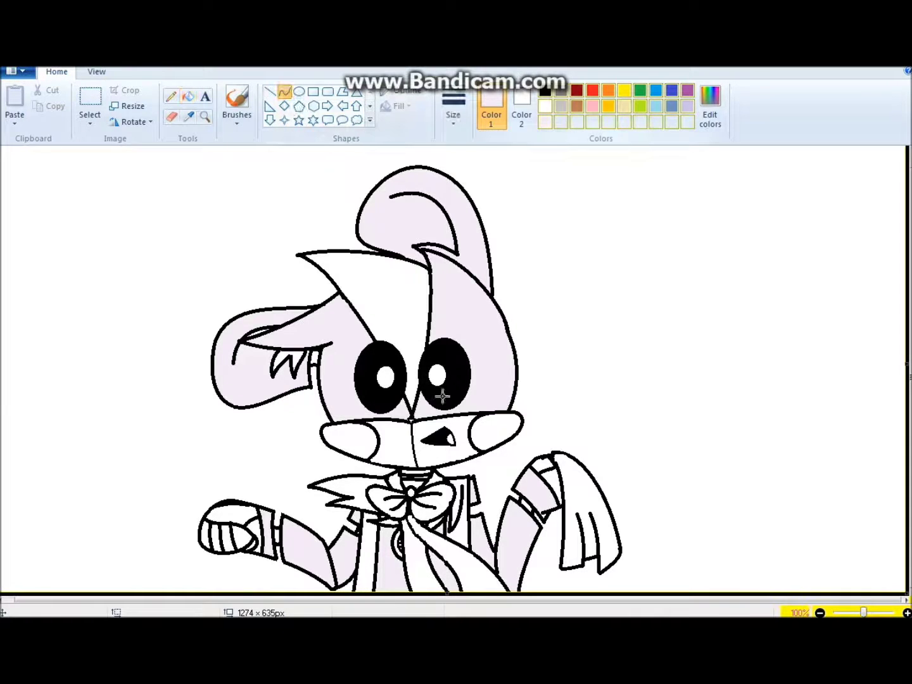
{"action": "left_click", "coordinate": [544, 91]}
{"action": "left_click", "coordinate": [544, 122]}
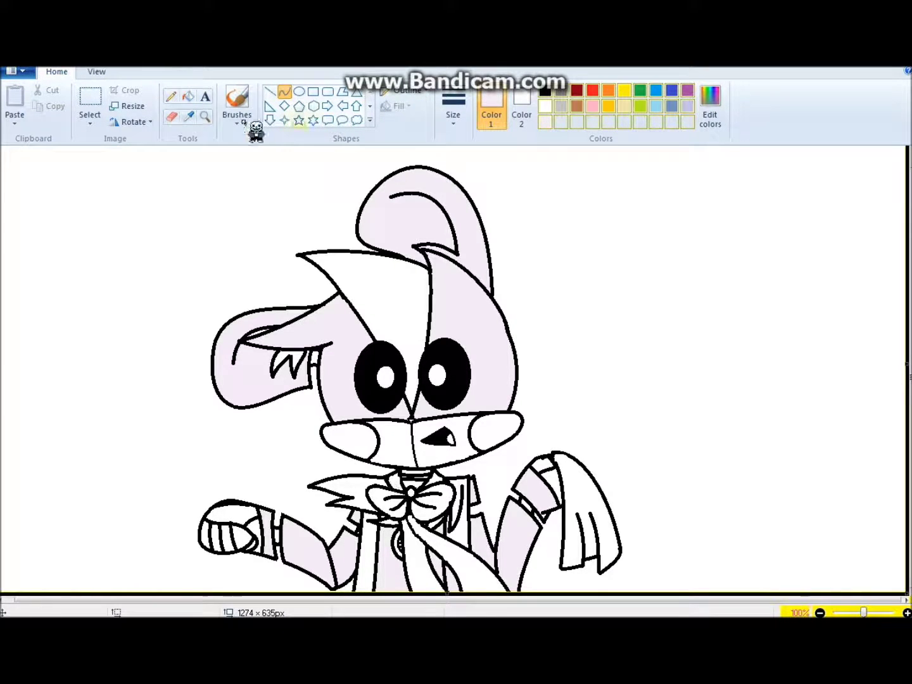
Fill the left-side gloved hand and its fingers with dark gray.
{"action": "left_click", "coordinate": [187, 96]}
{"action": "left_click", "coordinate": [561, 91]}
{"action": "left_click", "coordinate": [227, 532]}
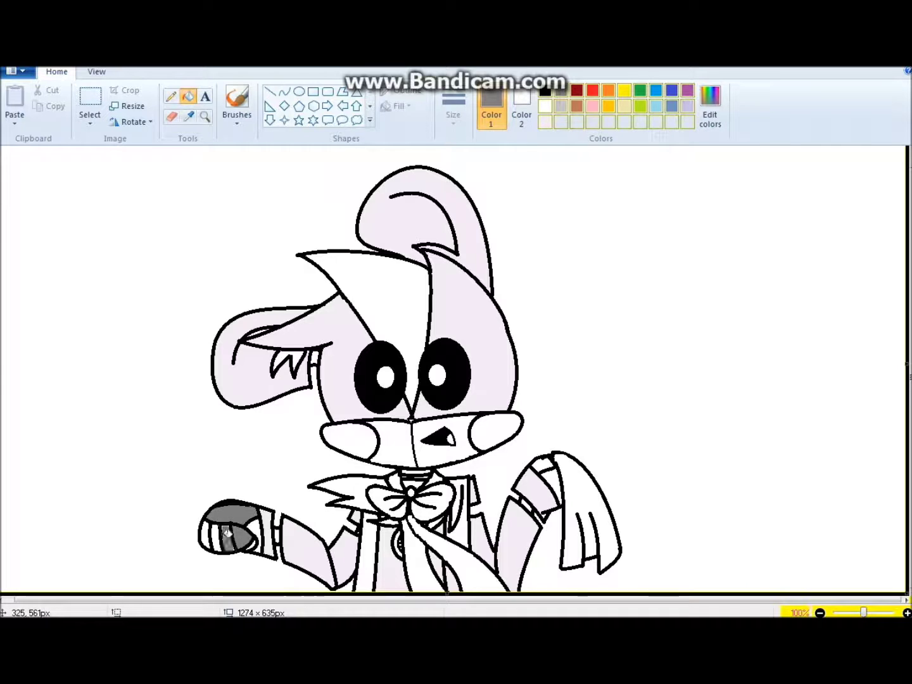
Fill both cheeks with a medium purple custom color of red 191, green 111, blue 191.
{"action": "left_click", "coordinate": [544, 123]}
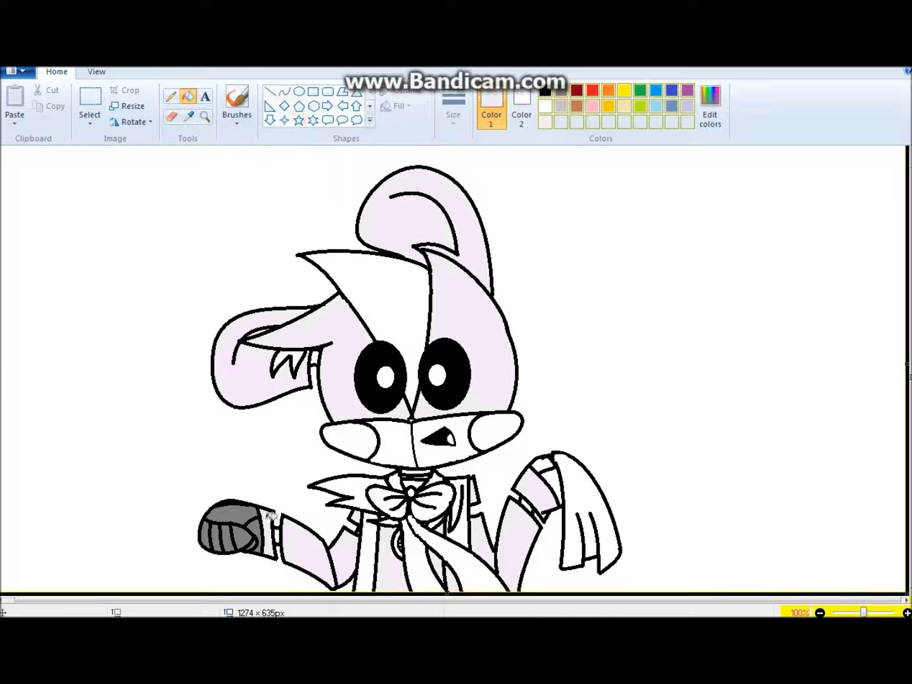
{"action": "left_click", "coordinate": [709, 106]}
{"action": "left_click", "coordinate": [566, 322]}
{"action": "left_click", "coordinate": [533, 436]}
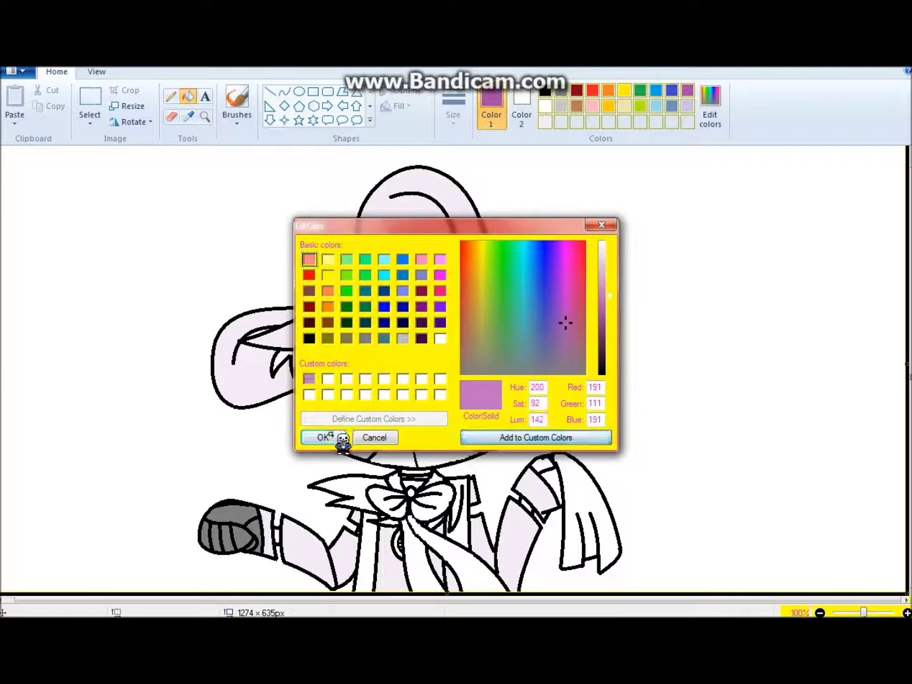
{"action": "left_click", "coordinate": [322, 438]}
{"action": "left_click", "coordinate": [348, 438]}
{"action": "left_click", "coordinate": [496, 431]}
Mix a lighter tint of the cheek purple and fill both halves of the muzzle with it.
{"action": "left_click", "coordinate": [710, 105]}
{"action": "left_click", "coordinate": [621, 288]}
{"action": "left_click", "coordinate": [322, 437]}
{"action": "left_click", "coordinate": [392, 447]}
{"action": "left_click", "coordinate": [456, 451]}
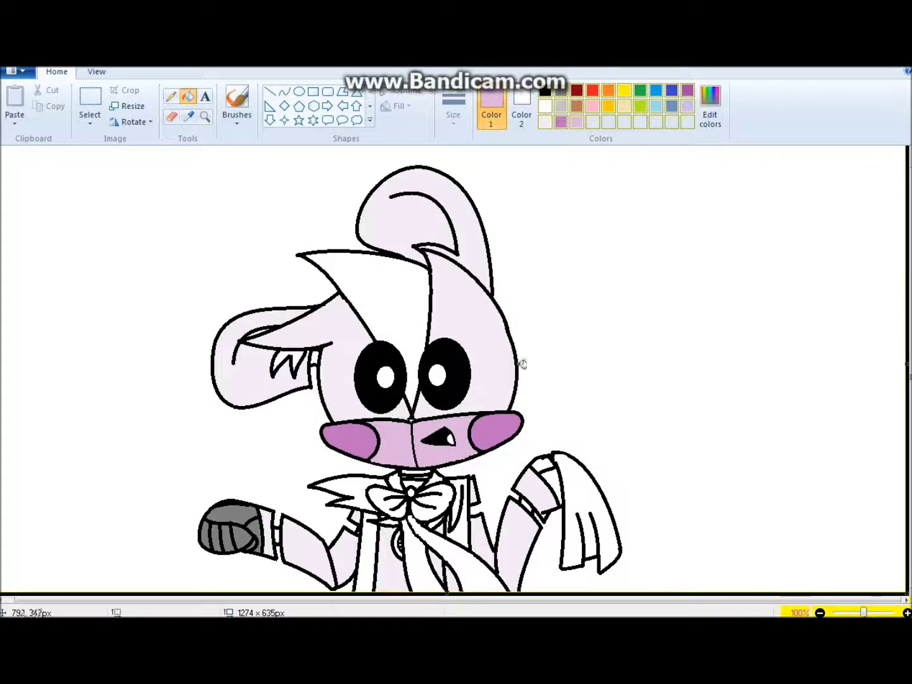
Fill the leftover sliver in the drooping ear with pale purple and the upper ear joint with dark gray.
{"action": "left_click", "coordinate": [544, 122]}
{"action": "left_click", "coordinate": [204, 116]}
{"action": "left_click", "coordinate": [289, 352]}
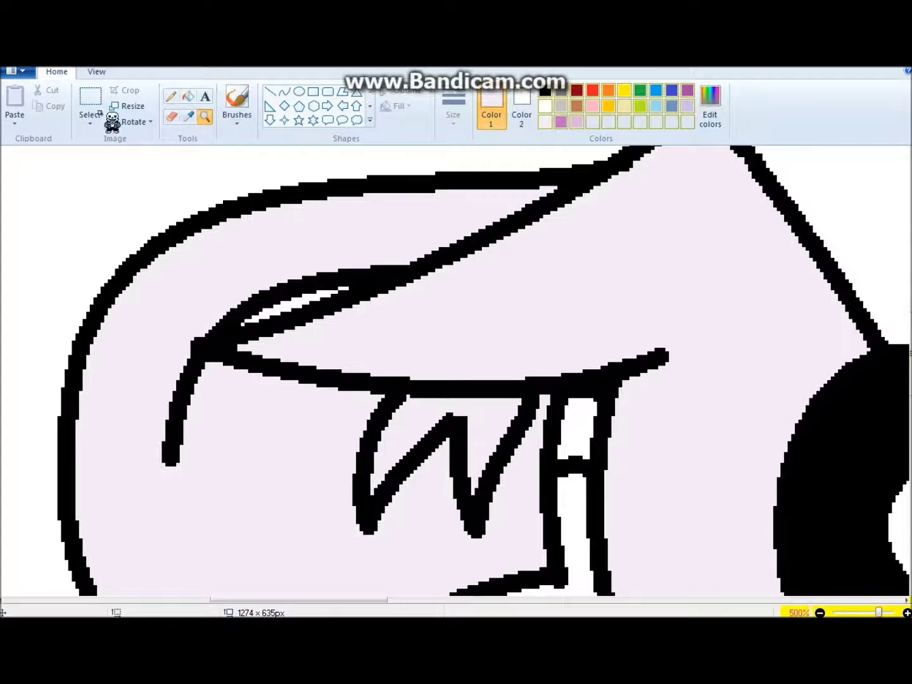
{"action": "left_click", "coordinate": [349, 286]}
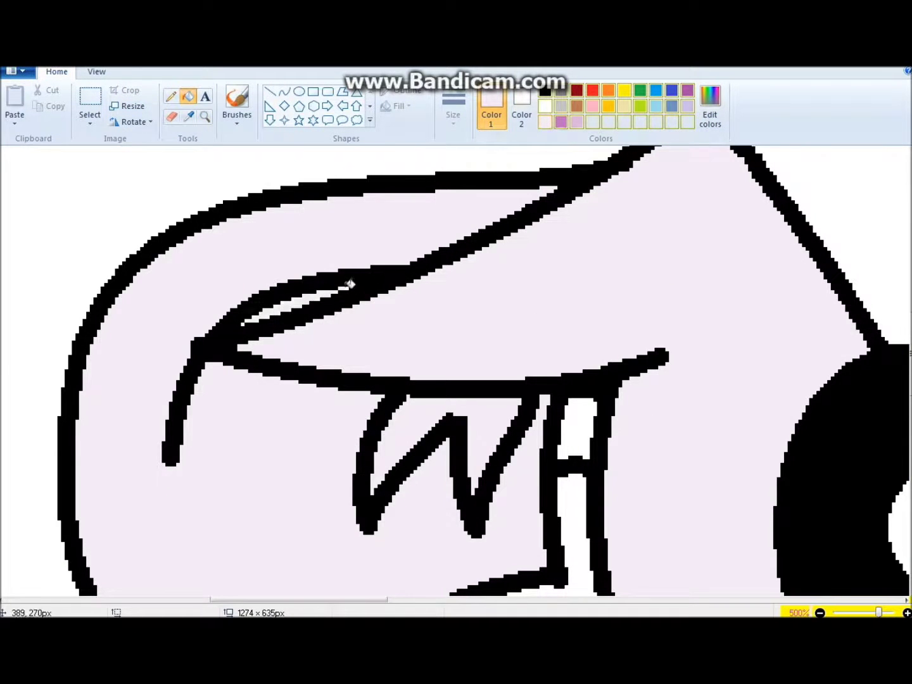
{"action": "left_click", "coordinate": [562, 91]}
{"action": "left_click", "coordinate": [573, 428]}
Fill both sides of the jacket and the opening above the bow with the palette's purple.
{"action": "scroll", "coordinate": [573, 427], "scroll_direction": "down", "scroll_amount": 5}
{"action": "left_click_drag", "start_coordinate": [342, 601], "coordinate": [435, 601]}
{"action": "left_click", "coordinate": [555, 124]}
{"action": "left_click", "coordinate": [379, 304]}
{"action": "scroll", "coordinate": [332, 250], "scroll_direction": "up", "scroll_amount": 3}
{"action": "left_click", "coordinate": [254, 285]}
{"action": "left_click", "coordinate": [687, 91]}
{"action": "left_click", "coordinate": [254, 285]}
{"action": "left_click", "coordinate": [627, 270]}
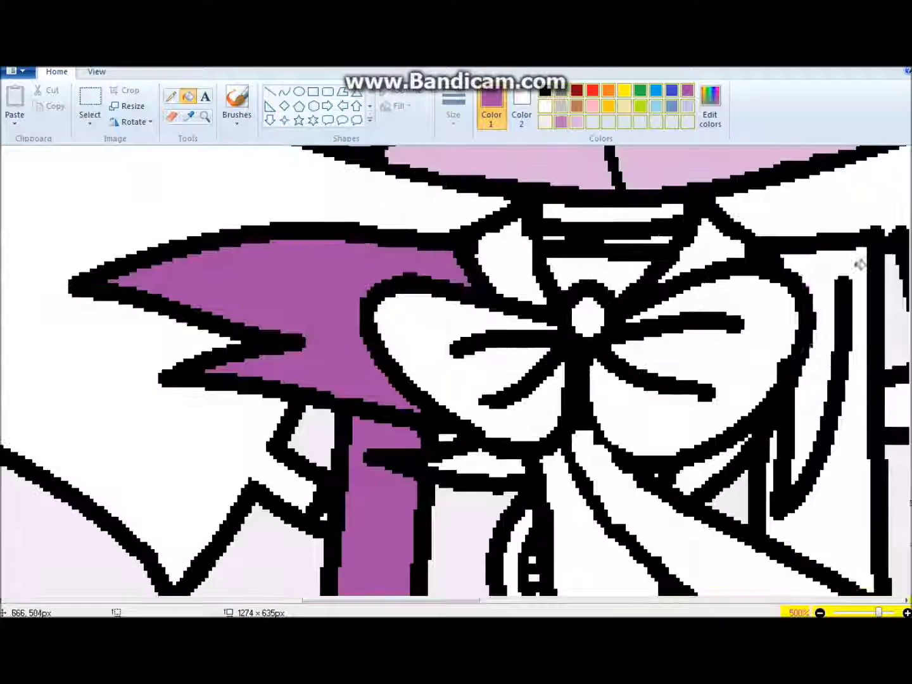
{"action": "left_click", "coordinate": [798, 298]}
Fill the small jacket gap just below the bow with purple and undo the last misplaced fill.
{"action": "scroll", "coordinate": [755, 386], "scroll_direction": "down", "scroll_amount": 2}
{"action": "scroll", "coordinate": [753, 386], "scroll_direction": "up", "scroll_amount": 2}
{"action": "left_click", "coordinate": [711, 470]}
{"action": "left_click", "coordinate": [753, 436]}
{"action": "key", "text": "ctrl+z"}
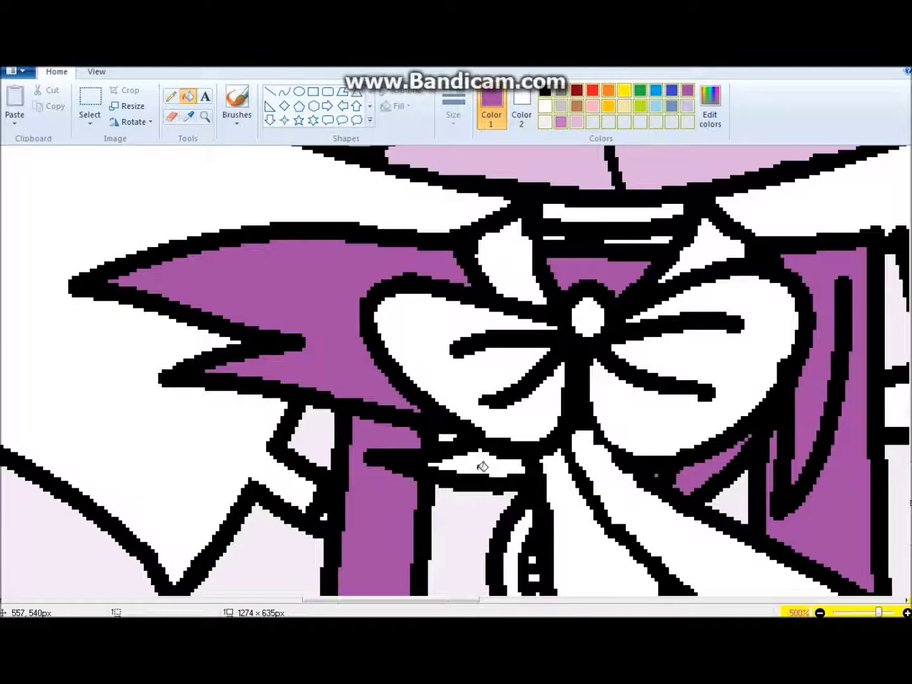
{"action": "scroll", "coordinate": [515, 514], "scroll_direction": "down", "scroll_amount": 5}
{"action": "scroll", "coordinate": [510, 487], "scroll_direction": "up", "scroll_amount": 10}
Fill the forehead hair tuft and the raised arm's cuff with the palette's purple.
{"action": "left_click", "coordinate": [204, 117]}
{"action": "right_click", "coordinate": [285, 231]}
{"action": "right_click", "coordinate": [286, 232]}
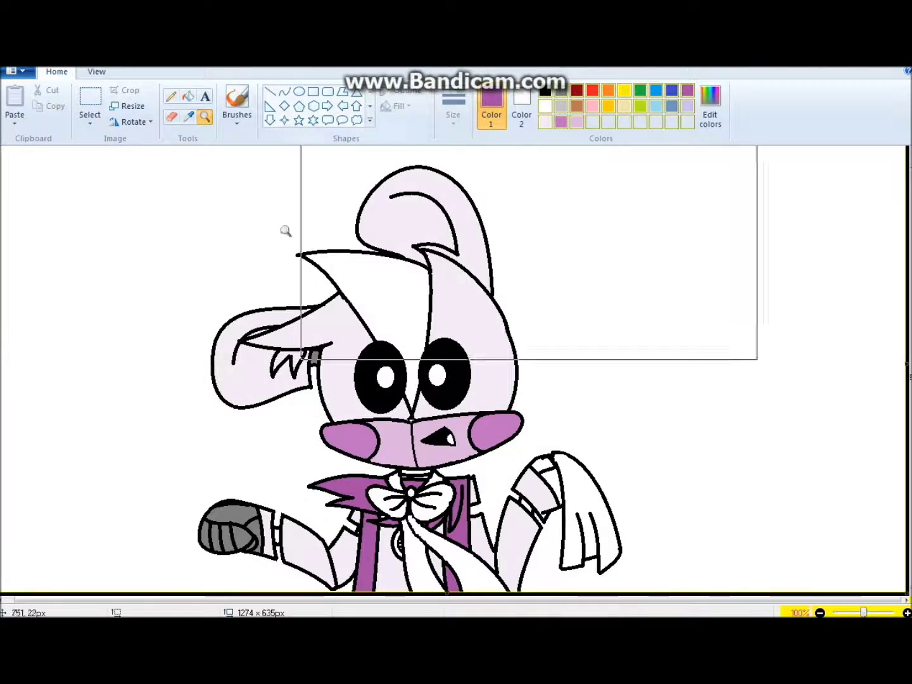
{"action": "left_click", "coordinate": [373, 286]}
{"action": "left_click", "coordinate": [552, 459]}
{"action": "key", "text": "ctrl+z"}
{"action": "left_click", "coordinate": [548, 479]}
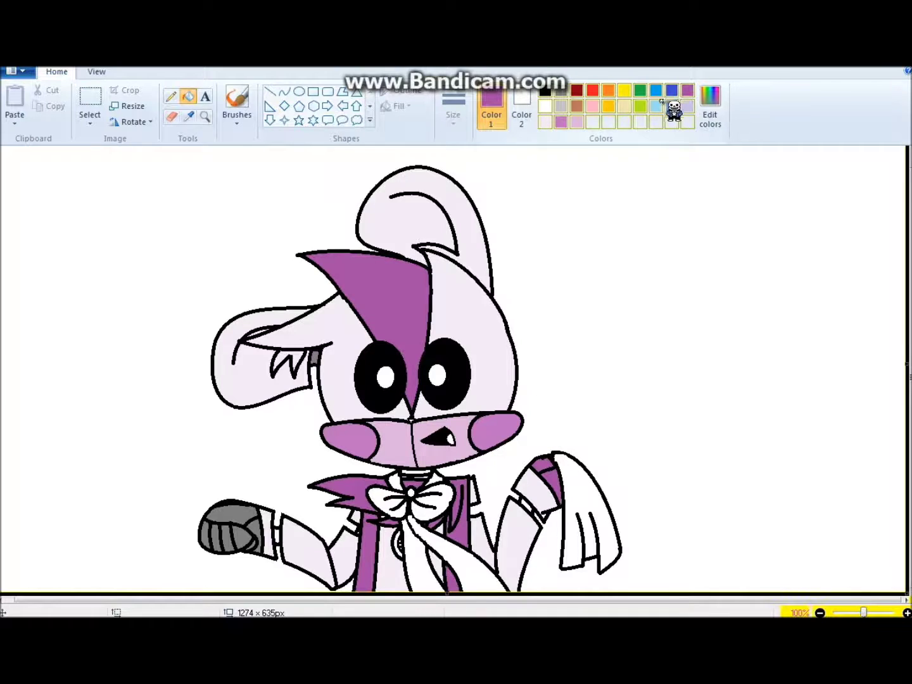
Fill both pupils with light blue.
{"action": "left_click", "coordinate": [657, 105]}
{"action": "left_click", "coordinate": [385, 377]}
{"action": "left_click", "coordinate": [437, 374]}
Mix a darker shade of the palette's purple and fill the collar, bow and ribbon tails with it.
{"action": "left_click", "coordinate": [687, 90]}
{"action": "left_click", "coordinate": [710, 105]}
{"action": "left_click_drag", "start_coordinate": [609, 339], "coordinate": [610, 368]}
{"action": "left_click", "coordinate": [332, 440]}
{"action": "left_click", "coordinate": [393, 491]}
{"action": "left_click", "coordinate": [445, 484]}
{"action": "left_click", "coordinate": [437, 533]}
Fill the round medallion beside the ribbon and the neck segments with dark gray.
{"action": "left_click", "coordinate": [561, 90]}
{"action": "left_click", "coordinate": [397, 537]}
{"action": "key", "text": "ctrl+z"}
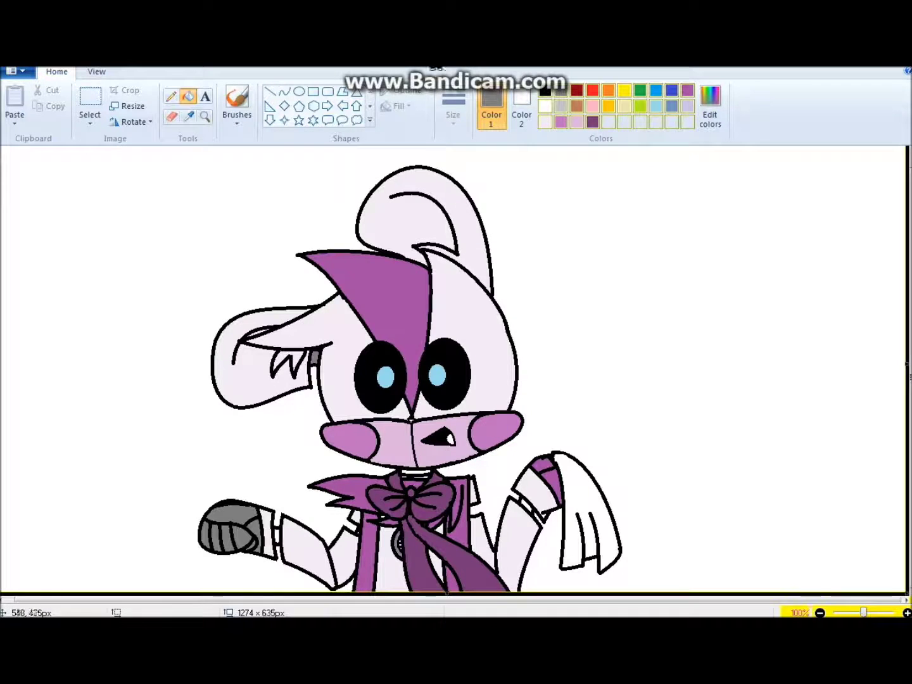
{"action": "left_click", "coordinate": [545, 121]}
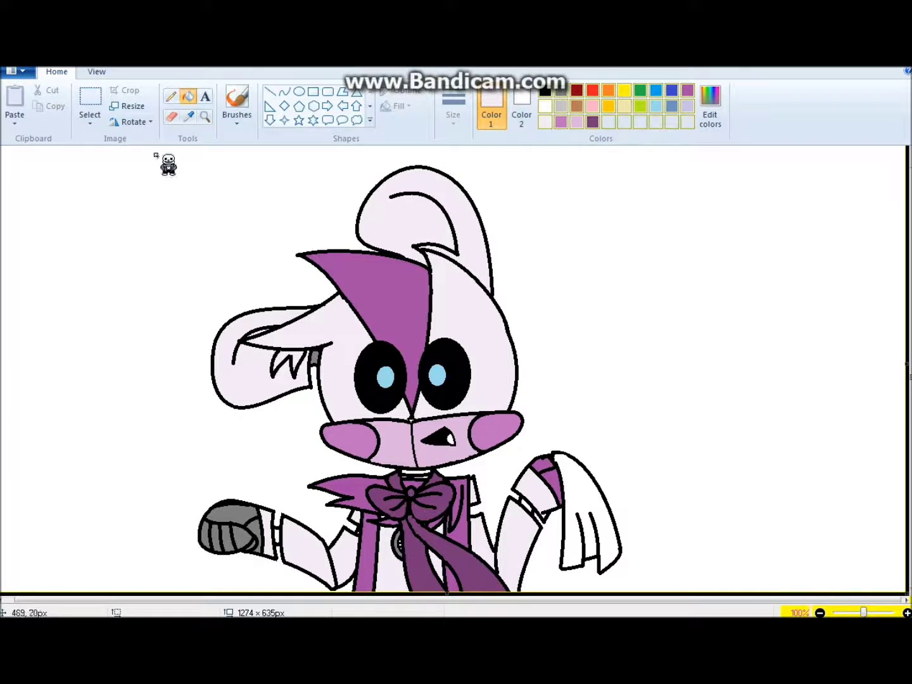
{"action": "scroll", "coordinate": [392, 520], "scroll_direction": "up", "scroll_amount": 3}
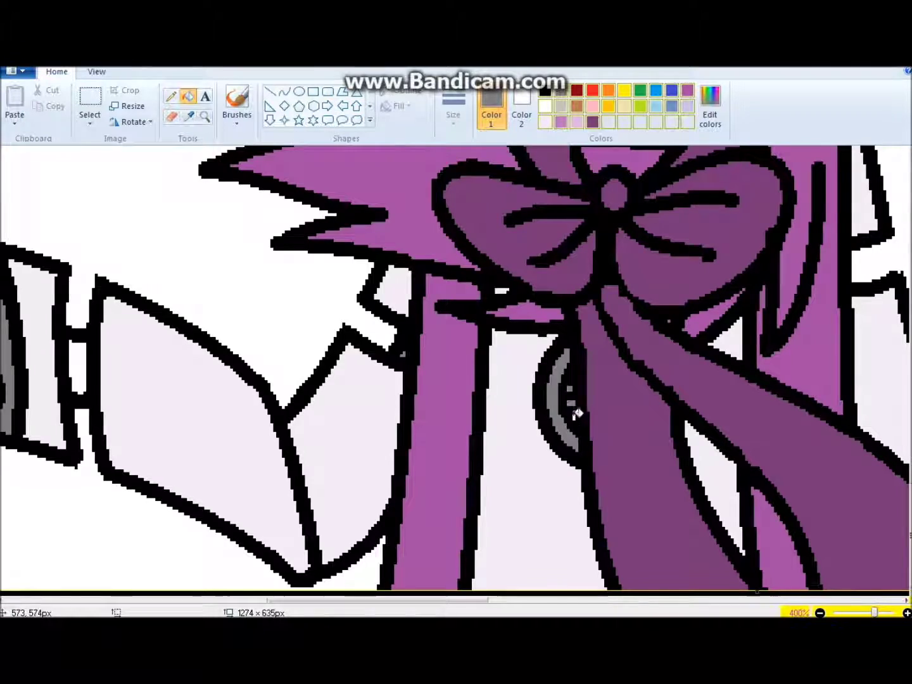
{"action": "scroll", "coordinate": [578, 415], "scroll_direction": "up", "scroll_amount": 3}
{"action": "left_click", "coordinate": [627, 335]}
{"action": "left_click", "coordinate": [580, 356]}
{"action": "key", "text": "ctrl+z"}
{"action": "scroll", "coordinate": [593, 351], "scroll_direction": "up", "scroll_amount": 5}
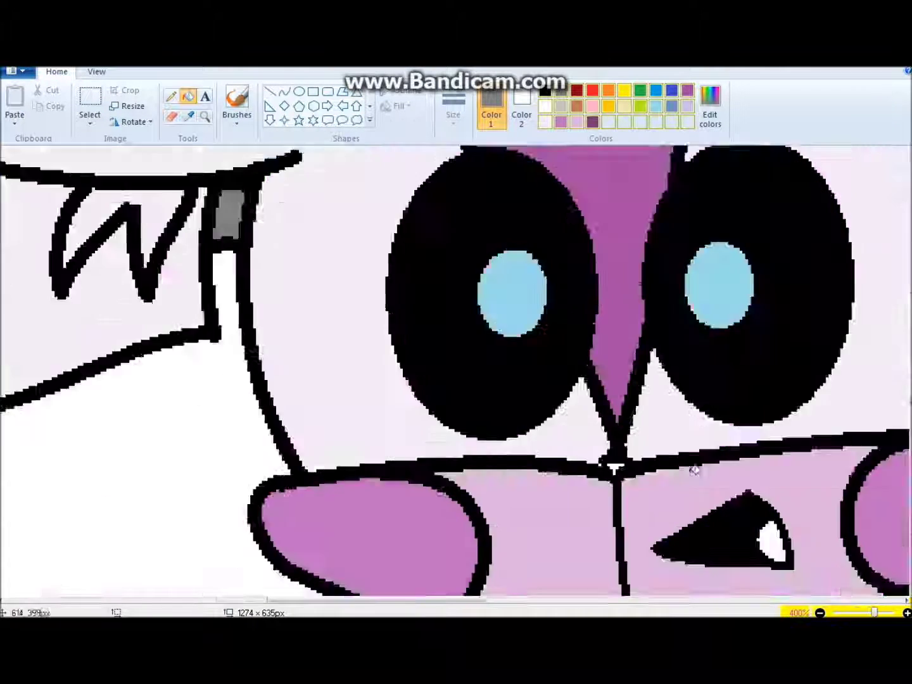
Fill the cloth draped over the raised hand with a slightly lightened custom blue.
{"action": "scroll", "coordinate": [442, 406], "scroll_direction": "down", "scroll_amount": 3}
{"action": "left_click", "coordinate": [579, 506]}
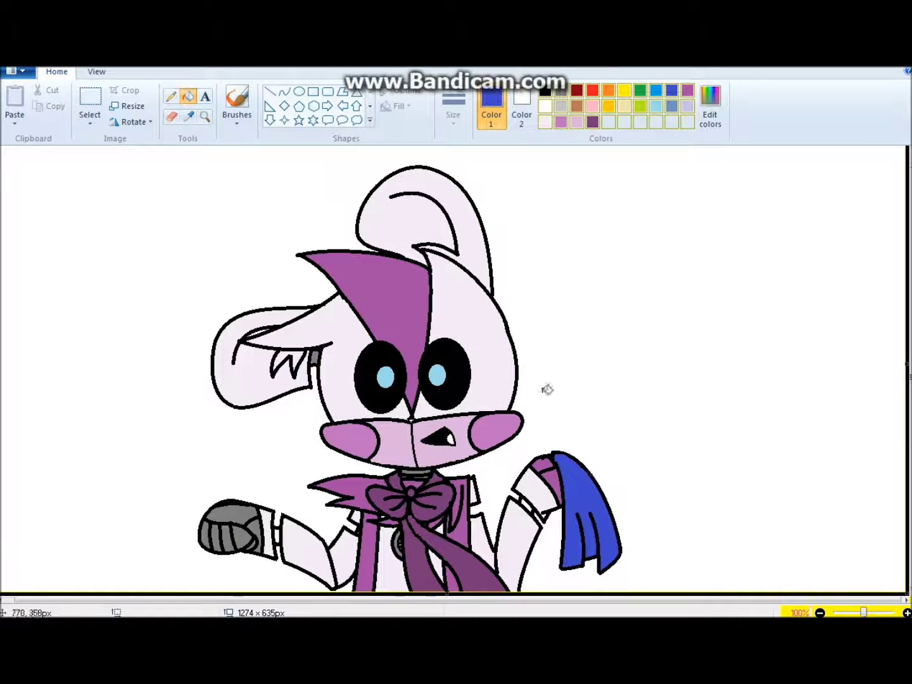
{"action": "left_click", "coordinate": [709, 104]}
{"action": "left_click", "coordinate": [403, 319]}
{"action": "left_click", "coordinate": [320, 436]}
{"action": "left_click", "coordinate": [582, 502]}
{"action": "left_click", "coordinate": [710, 106]}
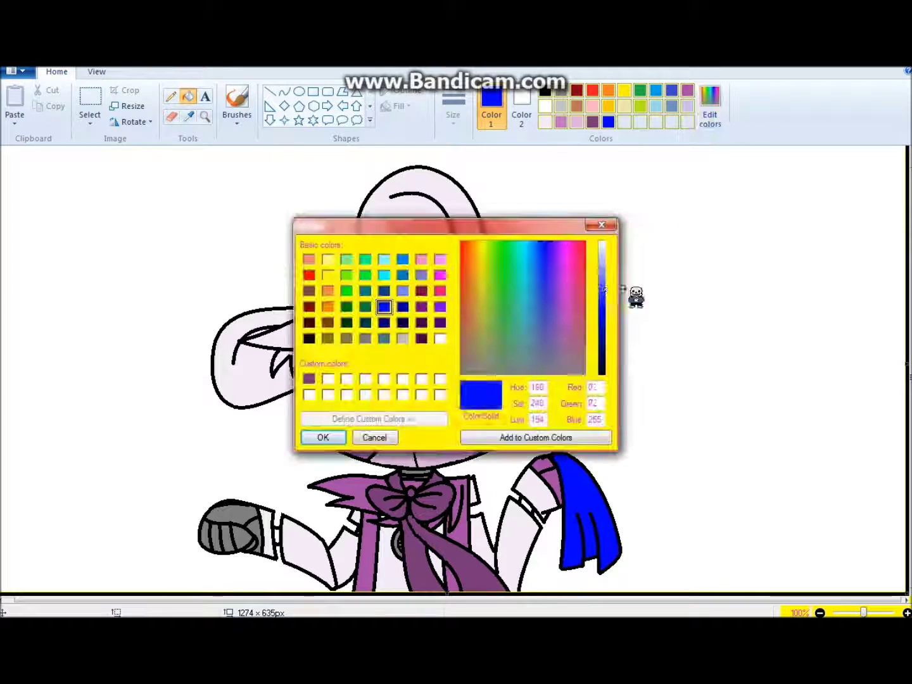
{"action": "left_click", "coordinate": [511, 440]}
{"action": "key", "text": "Return"}
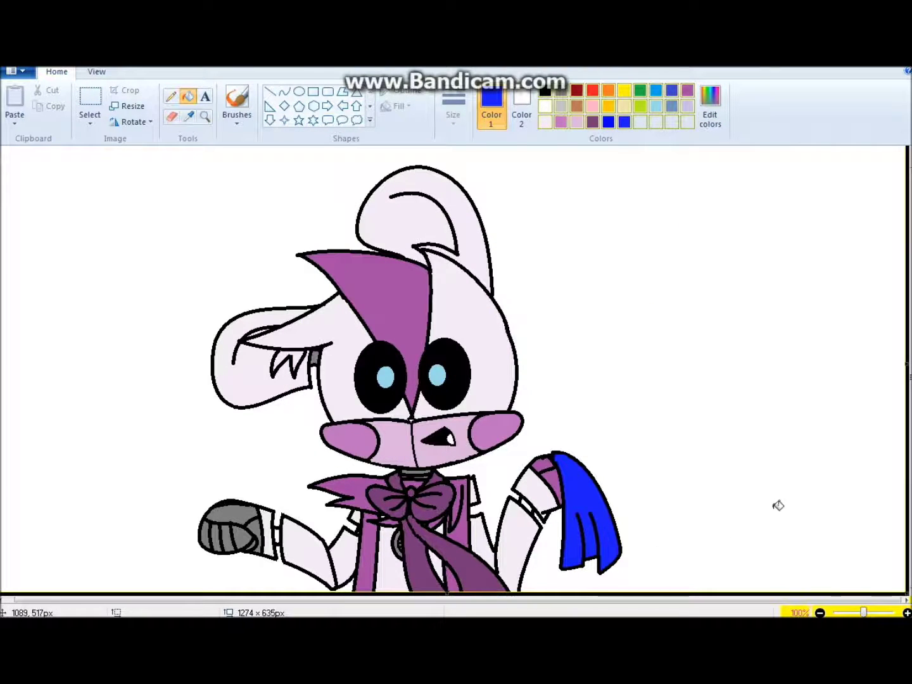
Draw a curved, pointed shading outline on the right half of the face in a slightly darker pale purple.
{"action": "left_click", "coordinate": [544, 121]}
{"action": "left_click", "coordinate": [710, 104]}
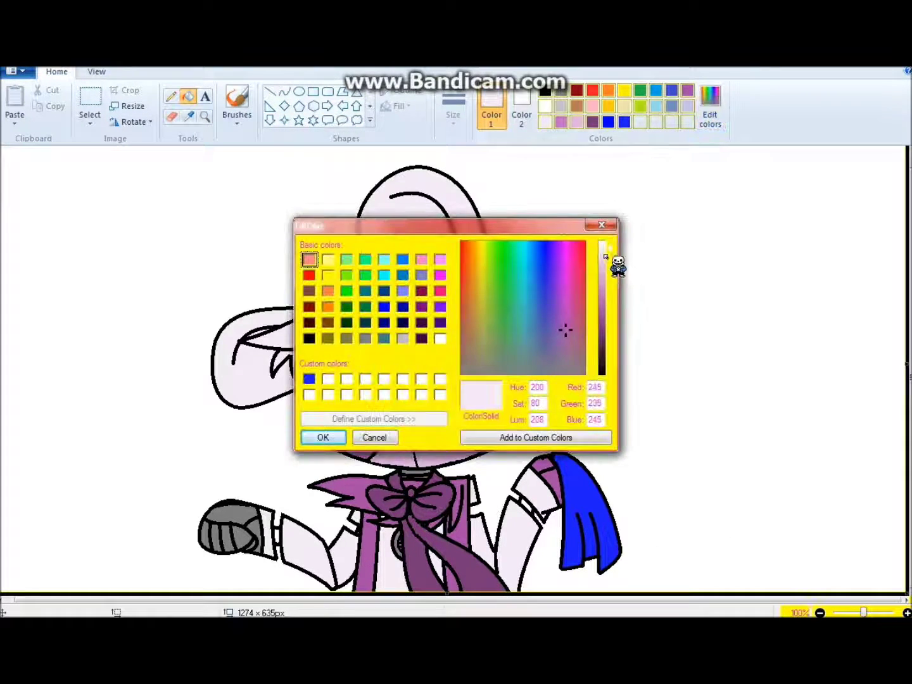
{"action": "key", "text": "Return"}
{"action": "left_click", "coordinate": [285, 92]}
{"action": "mouse_move", "coordinate": [509, 405]}
{"action": "left_mouse_down"}
{"action": "mouse_move", "coordinate": [443, 286]}
{"action": "mouse_move", "coordinate": [485, 312]}
{"action": "mouse_move", "coordinate": [443, 328]}
{"action": "mouse_move", "coordinate": [432, 298]}
{"action": "left_mouse_up"}
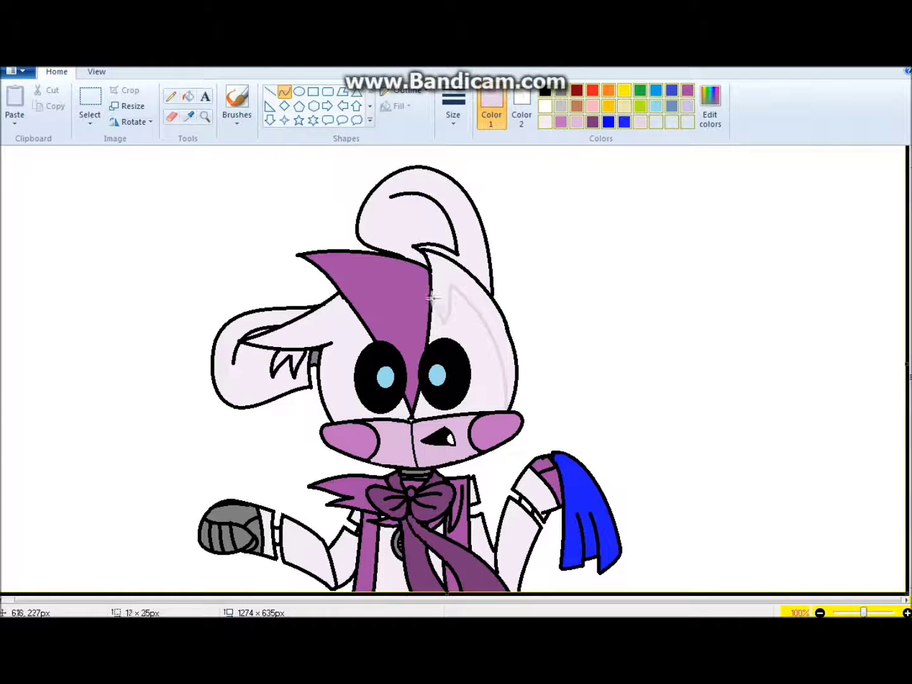
{"action": "left_click", "coordinate": [538, 276]}
Draw a jagged shading outline inside the forehead hair tuft in a darker custom purple.
{"action": "left_click", "coordinate": [592, 123]}
{"action": "left_click", "coordinate": [710, 104]}
{"action": "left_click", "coordinate": [567, 320]}
{"action": "left_click", "coordinate": [323, 436]}
{"action": "left_click_drag", "start_coordinate": [356, 269], "coordinate": [351, 275]}
{"action": "left_click", "coordinate": [380, 279]}
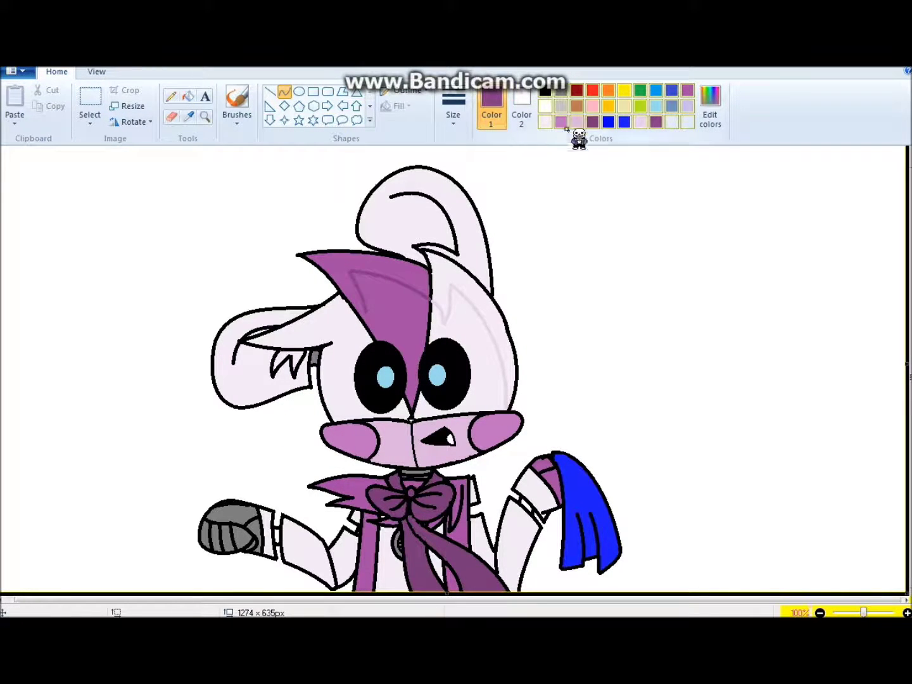
Outline the left face shading in the darker pale purple and the cheek shading in a slightly darker cheek purple.
{"action": "left_click", "coordinate": [640, 121]}
{"action": "left_click_drag", "start_coordinate": [324, 325], "coordinate": [348, 330]}
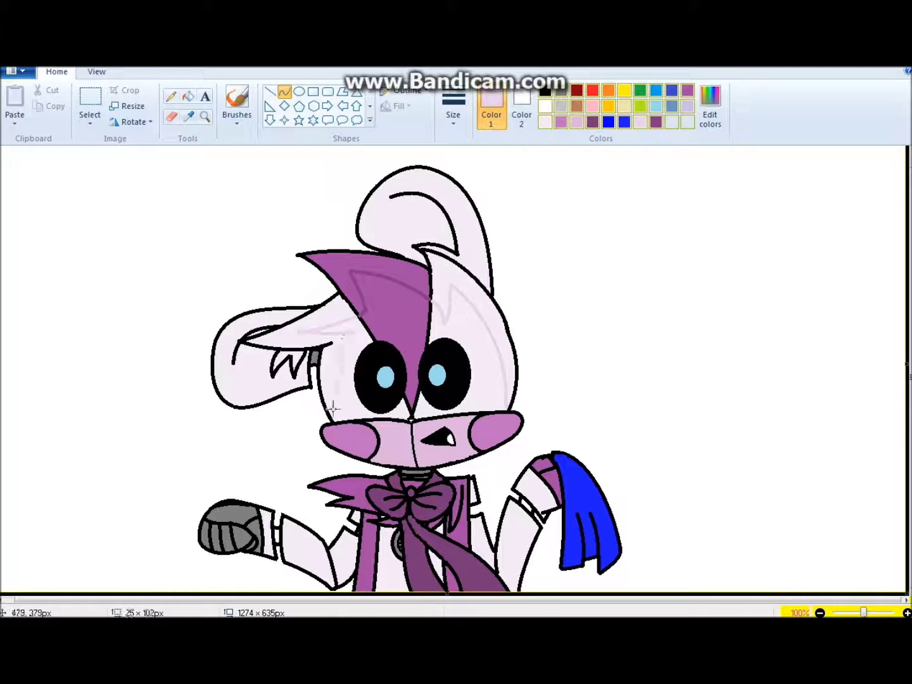
{"action": "left_click", "coordinate": [561, 121]}
{"action": "left_click", "coordinate": [710, 108]}
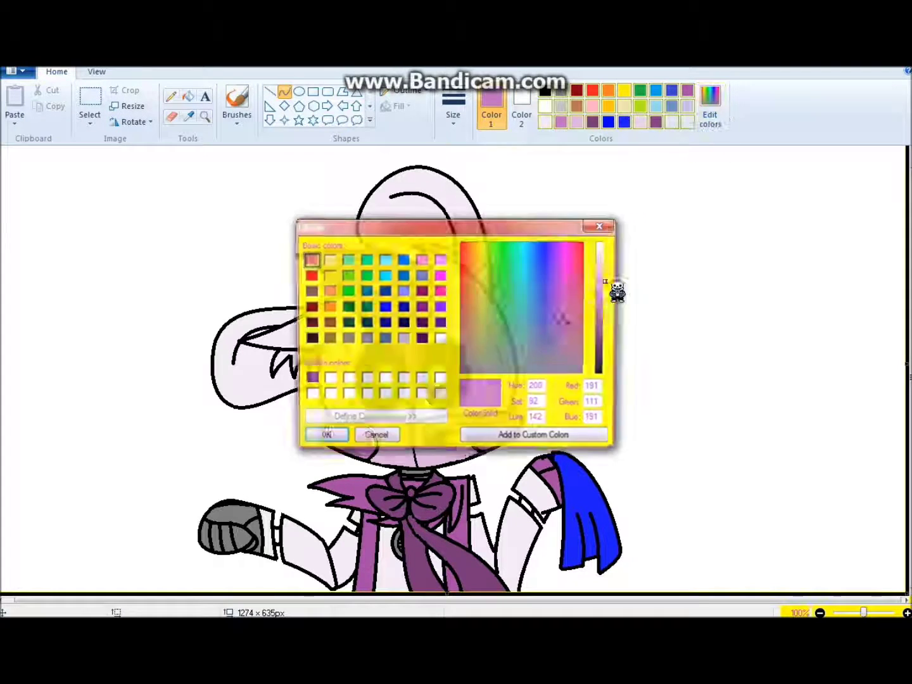
{"action": "left_click", "coordinate": [342, 437]}
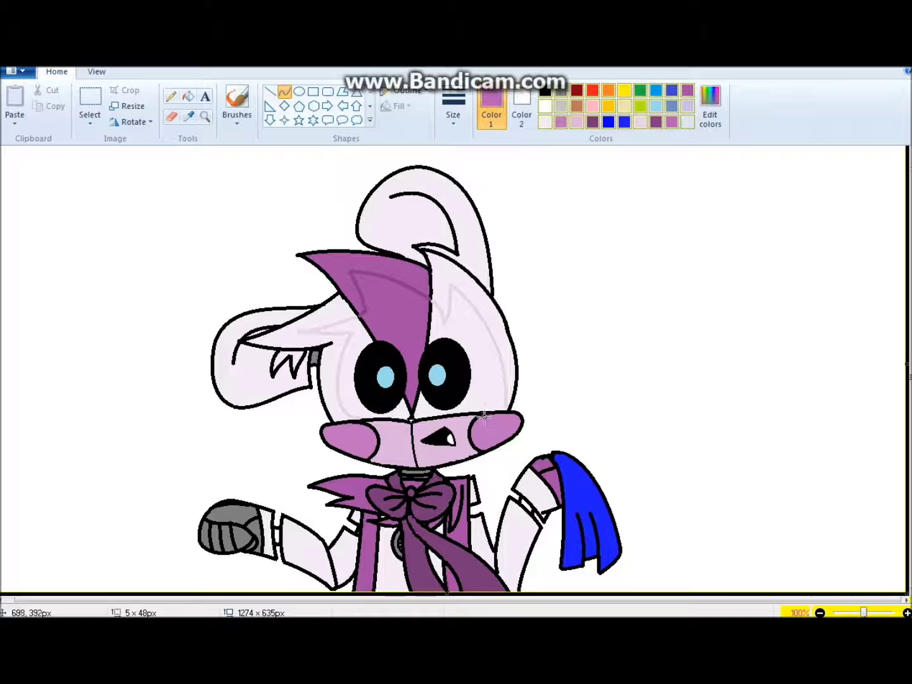
{"action": "left_click", "coordinate": [359, 437]}
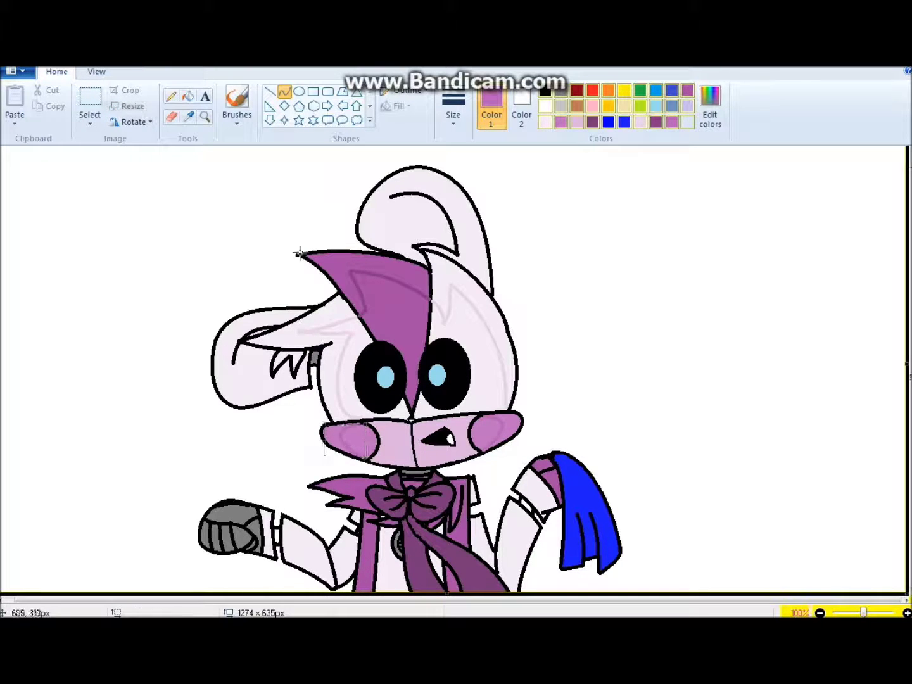
Fill the outlined face shading with the darker pale purple and the hair tuft shading with the darker purple.
{"action": "left_click", "coordinate": [187, 96]}
{"action": "left_click", "coordinate": [639, 122]}
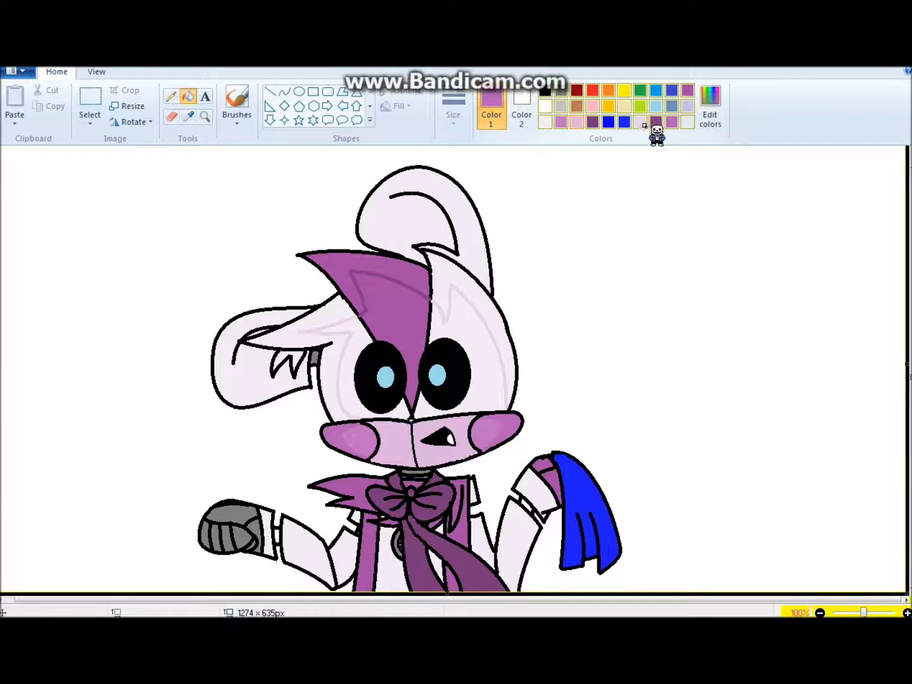
{"action": "left_click", "coordinate": [497, 342]}
{"action": "left_click", "coordinate": [330, 316]}
{"action": "left_click", "coordinate": [655, 121]}
{"action": "left_click", "coordinate": [394, 260]}
Fill the small tongue area in the mouth with a custom red.
{"action": "left_click", "coordinate": [709, 105]}
{"action": "left_click", "coordinate": [310, 274]}
{"action": "left_click", "coordinate": [320, 436]}
Draw curved shading outlines inside the upright ear in the darker pale purple and undo the trial fill.
{"action": "left_click", "coordinate": [640, 123]}
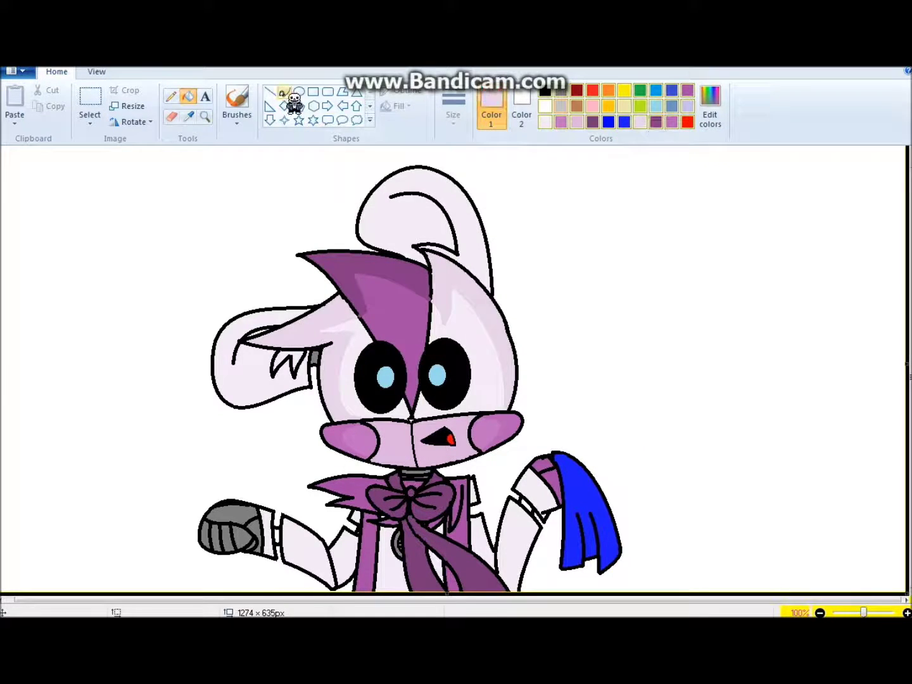
{"action": "left_click", "coordinate": [285, 91]}
{"action": "mouse_move", "coordinate": [390, 196]}
{"action": "left_mouse_down"}
{"action": "mouse_move", "coordinate": [427, 231]}
{"action": "mouse_move", "coordinate": [405, 245]}
{"action": "left_mouse_up"}
{"action": "left_click", "coordinate": [188, 95]}
{"action": "left_click", "coordinate": [463, 216]}
{"action": "key", "text": "ctrl+z"}
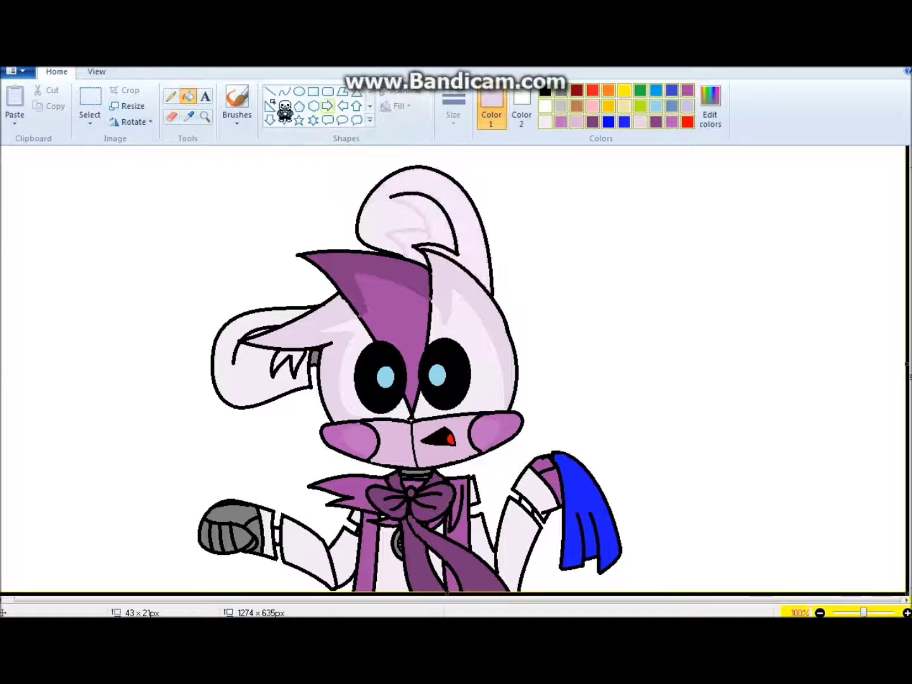
Complete the upright ear's shading outline with another curve and fill the shaded areas with the darker pale purple.
{"action": "left_click", "coordinate": [285, 92]}
{"action": "left_click_drag", "start_coordinate": [391, 193], "coordinate": [363, 209]}
{"action": "left_click", "coordinate": [187, 96]}
{"action": "left_click", "coordinate": [466, 266]}
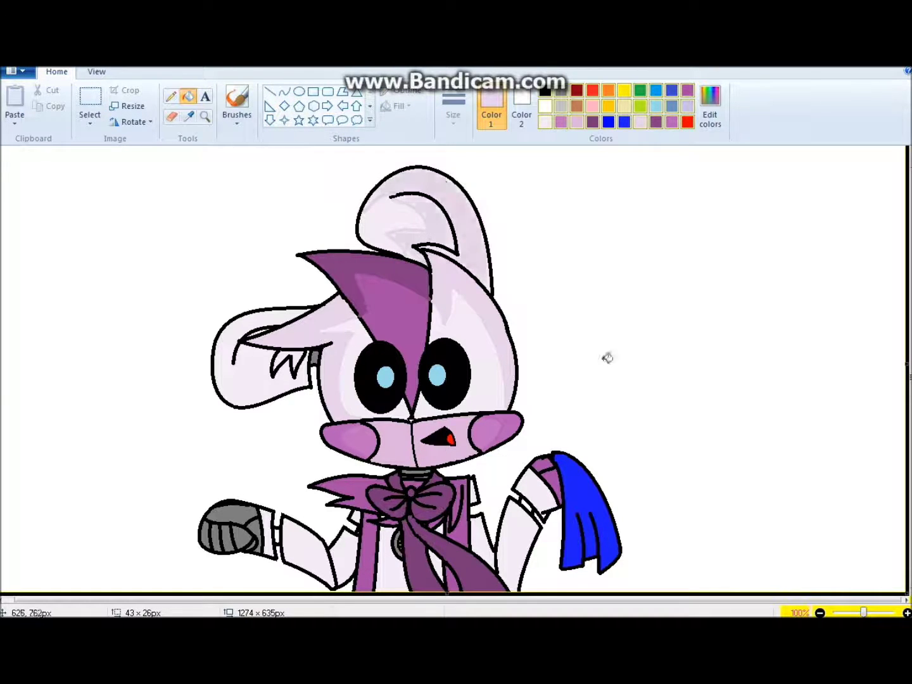
Draw curved, zigzag shading outlines inside the drooping ear around the fur tuft.
{"action": "left_click", "coordinate": [284, 92]}
{"action": "left_click_drag", "start_coordinate": [234, 336], "coordinate": [238, 362]}
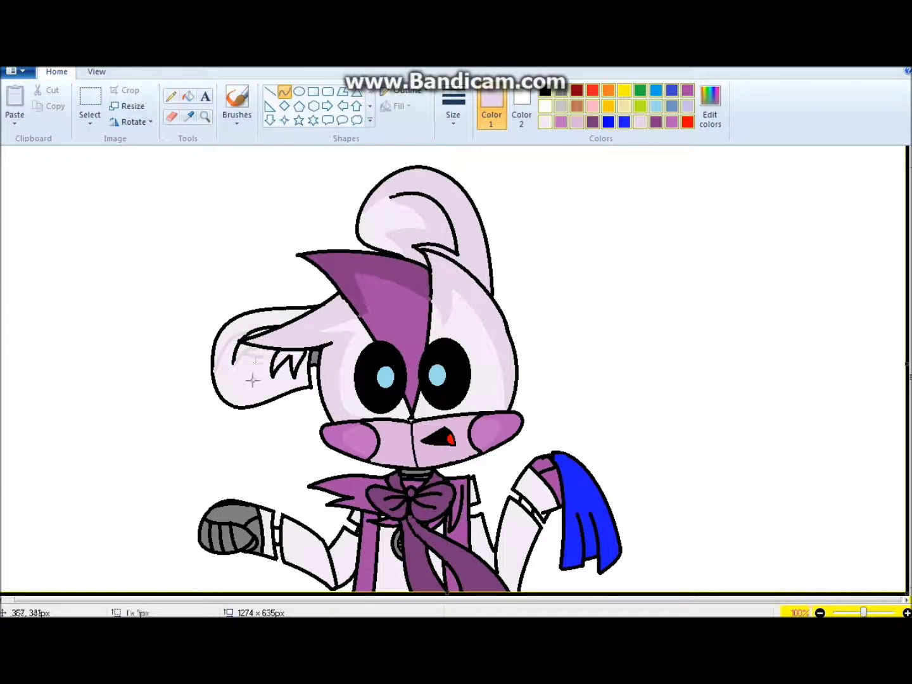
{"action": "left_click_drag", "start_coordinate": [268, 377], "coordinate": [285, 390]}
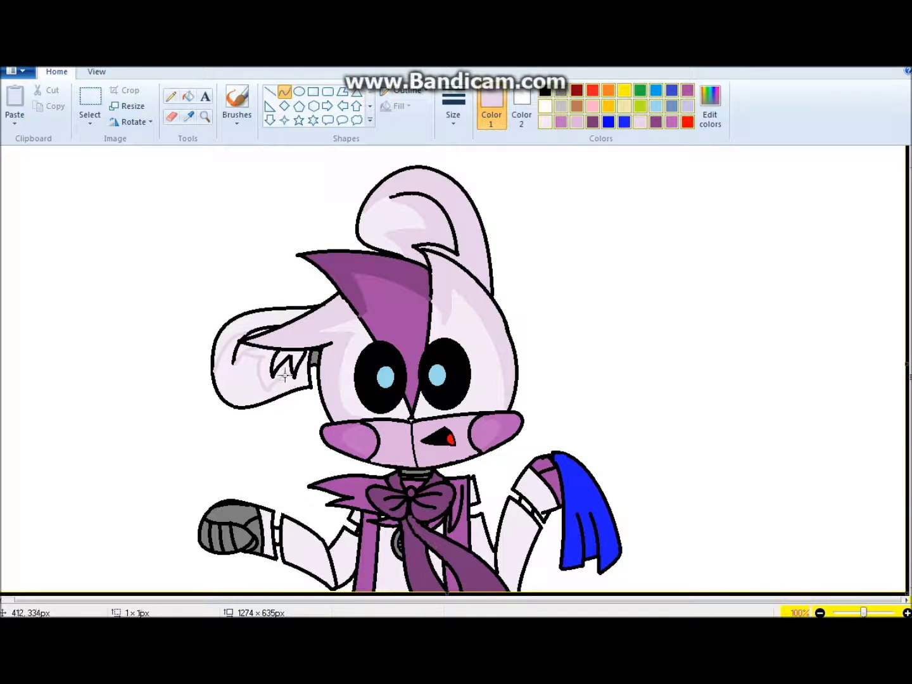
Fill the outlined shading areas of the drooping ear with the darker pale purple.
{"action": "left_click", "coordinate": [205, 117]}
{"action": "left_click", "coordinate": [285, 312]}
{"action": "left_click", "coordinate": [472, 461]}
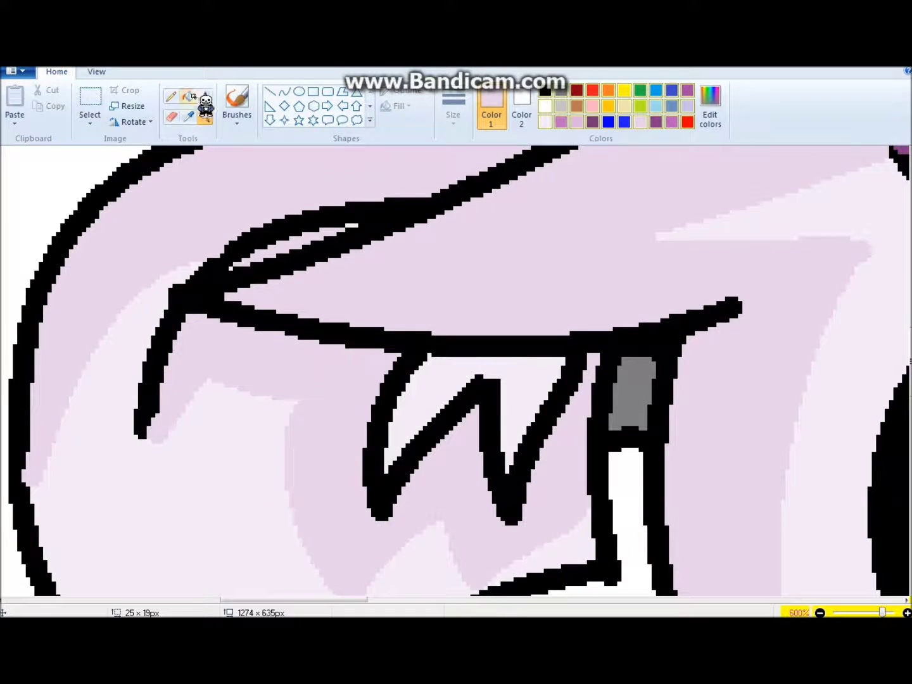
Mix a darker gray and shade the upper part of the gray joint between drooping ear and head.
{"action": "scroll", "coordinate": [285, 152], "scroll_direction": "down", "scroll_amount": 3}
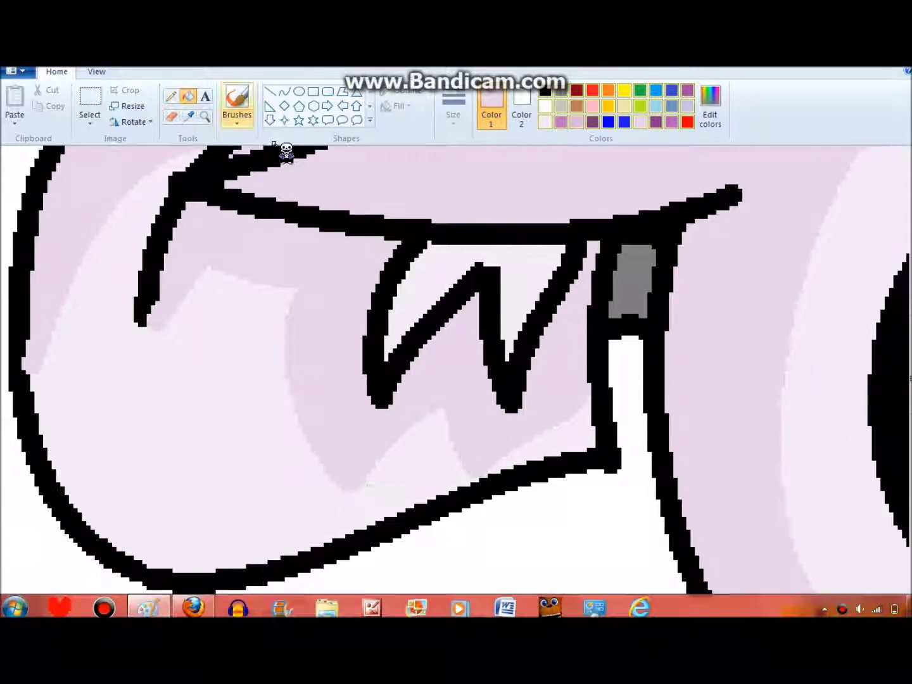
{"action": "left_click", "coordinate": [561, 90]}
{"action": "left_click", "coordinate": [710, 105]}
{"action": "left_click", "coordinate": [326, 437]}
{"action": "left_click_drag", "start_coordinate": [601, 288], "coordinate": [649, 280]}
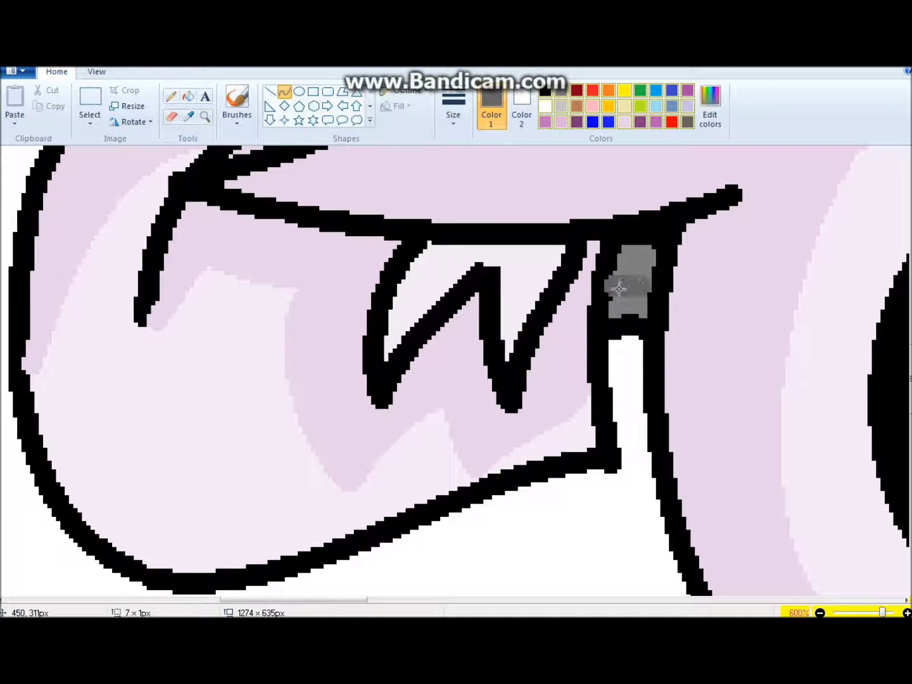
Fill the small white gap at the nose, where the muzzle lines meet, with black.
{"action": "scroll", "coordinate": [368, 151], "scroll_direction": "down", "scroll_amount": 3}
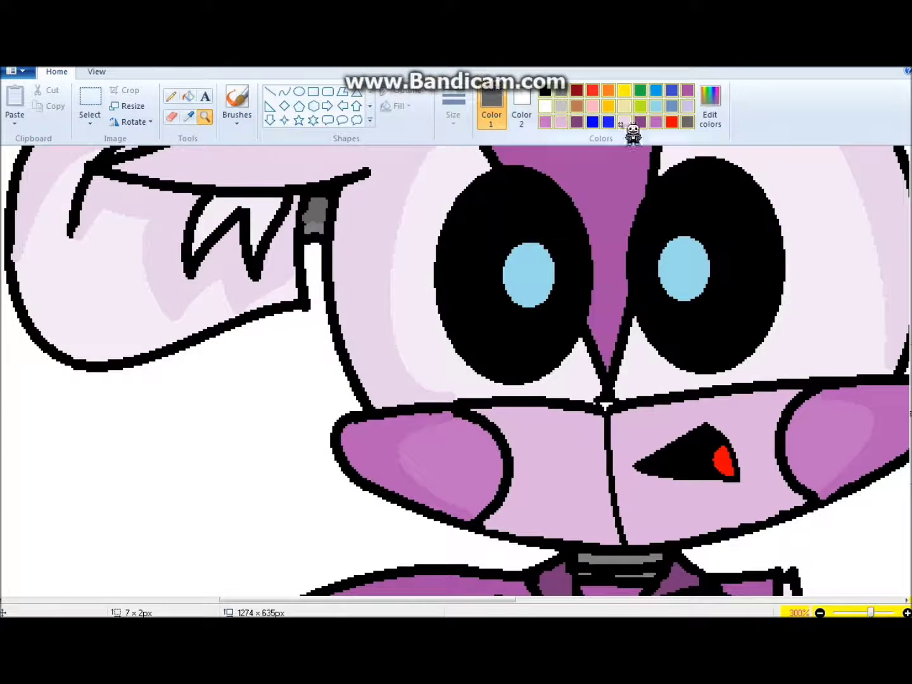
{"action": "left_click", "coordinate": [625, 122]}
{"action": "scroll", "coordinate": [385, 274], "scroll_direction": "down", "scroll_amount": 3}
{"action": "left_click", "coordinate": [545, 90]}
{"action": "left_click", "coordinate": [204, 116]}
{"action": "left_click", "coordinate": [378, 234]}
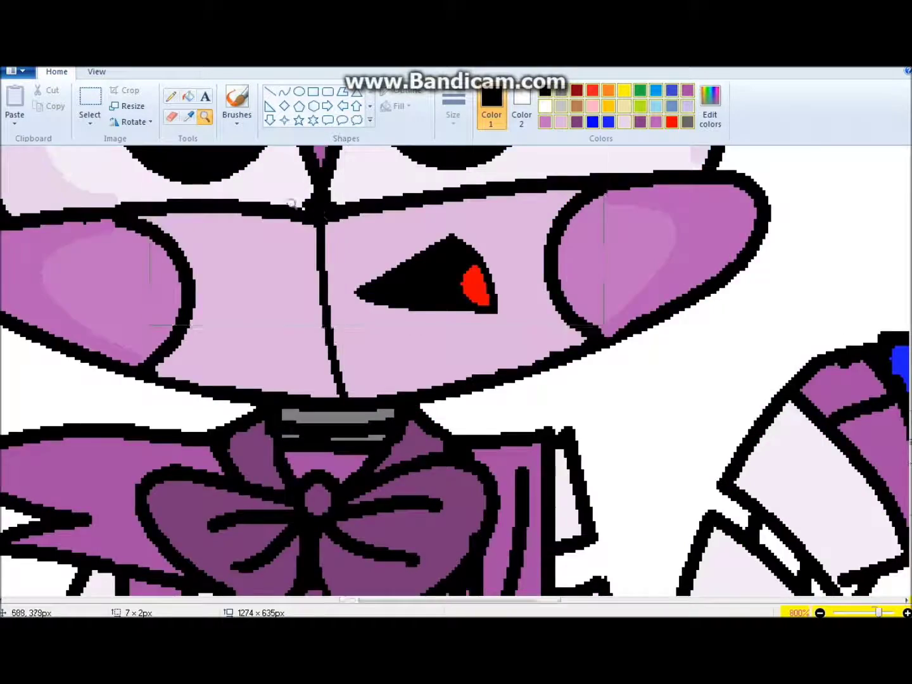
{"action": "left_click", "coordinate": [546, 243]}
{"action": "left_click", "coordinate": [355, 197]}
{"action": "left_click", "coordinate": [188, 96]}
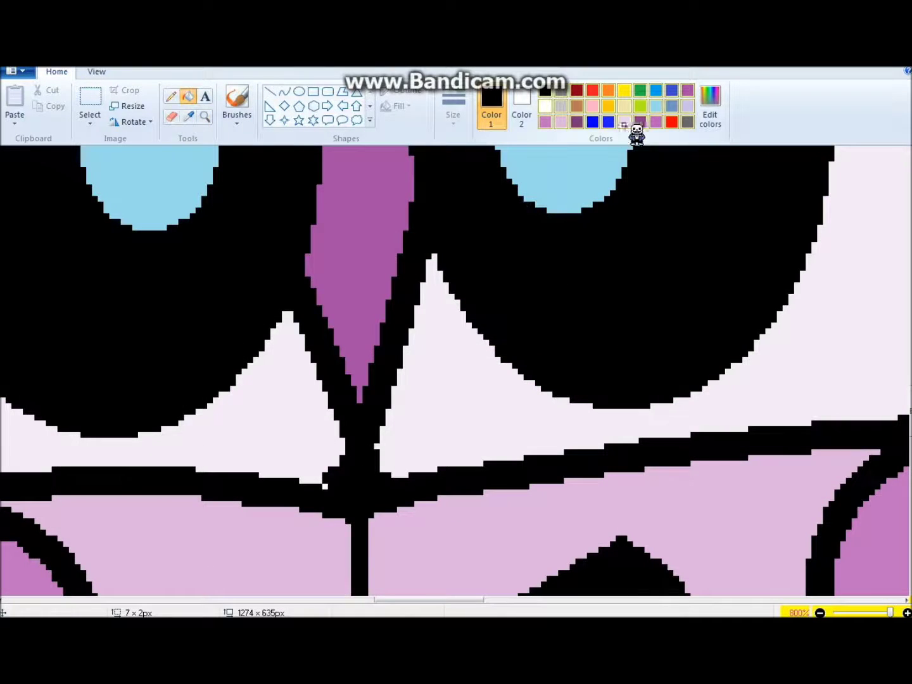
Mix a slightly darker version of the muzzle's pinkish purple for shading.
{"action": "left_click", "coordinate": [624, 122]}
{"action": "left_click", "coordinate": [204, 116]}
{"action": "right_click", "coordinate": [444, 355]}
{"action": "right_click", "coordinate": [443, 356]}
{"action": "left_click", "coordinate": [562, 121]}
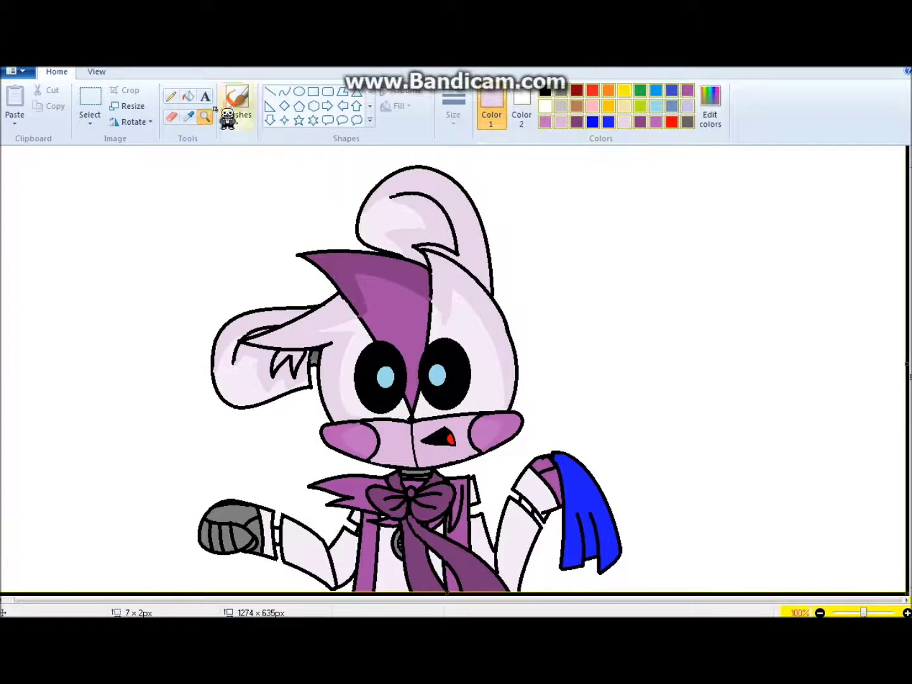
{"action": "left_click", "coordinate": [188, 96]}
{"action": "left_click", "coordinate": [710, 106]}
{"action": "left_click_drag", "start_coordinate": [618, 296], "coordinate": [617, 311]}
{"action": "left_click", "coordinate": [321, 436]}
Outline curved shading areas on both halves of the muzzle and fill them with the darker pinkish purple.
{"action": "left_click", "coordinate": [284, 92]}
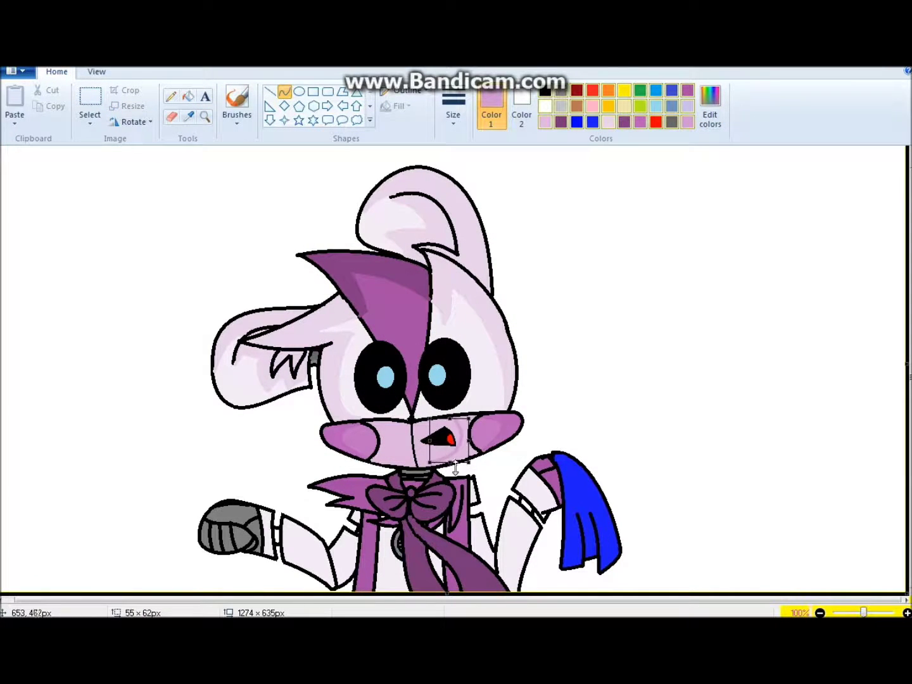
{"action": "left_click", "coordinate": [454, 415]}
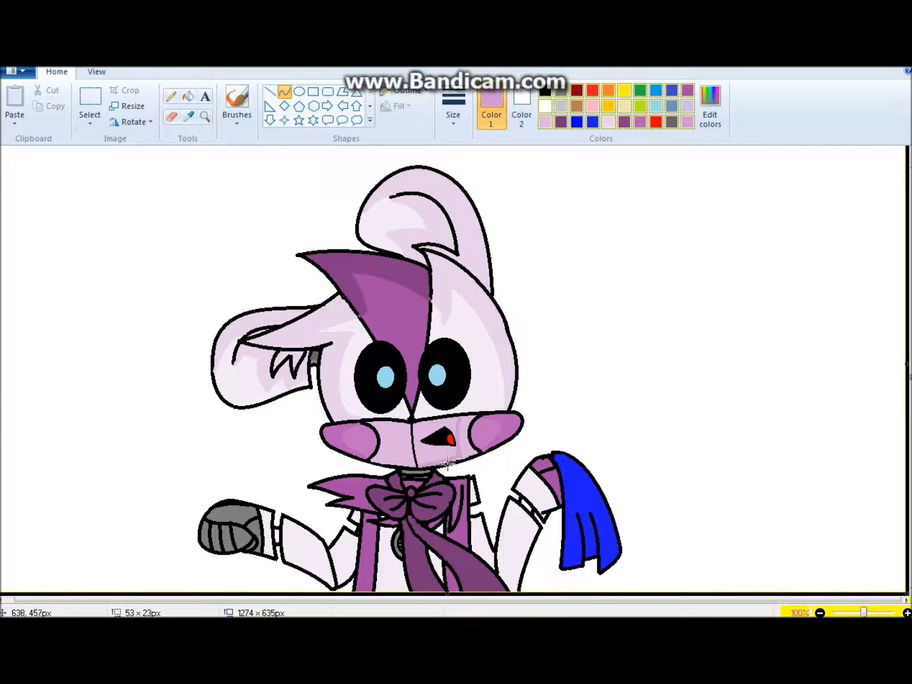
{"action": "left_click", "coordinate": [187, 97]}
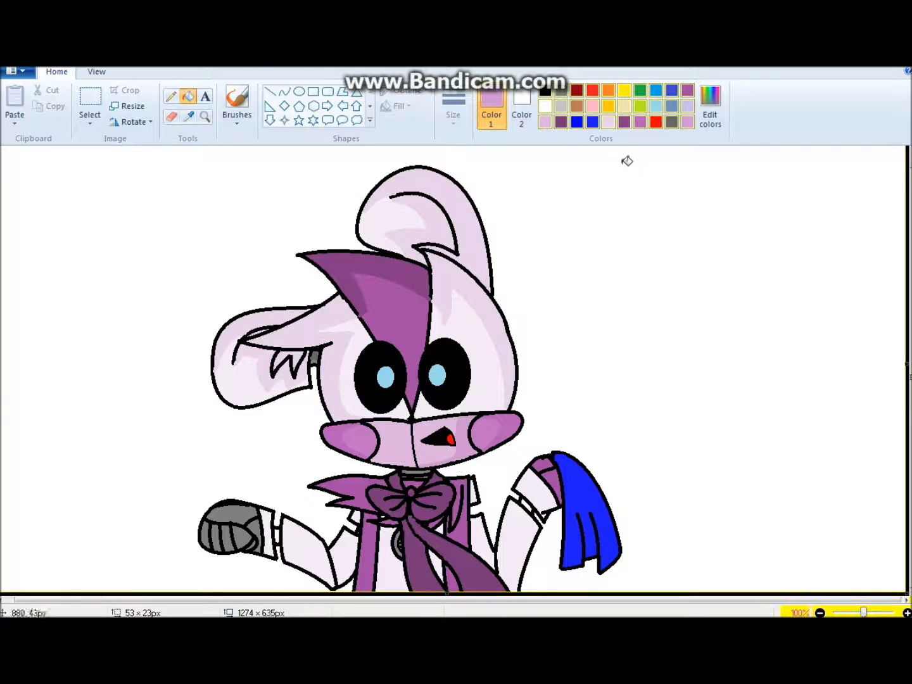
{"action": "left_click", "coordinate": [284, 92]}
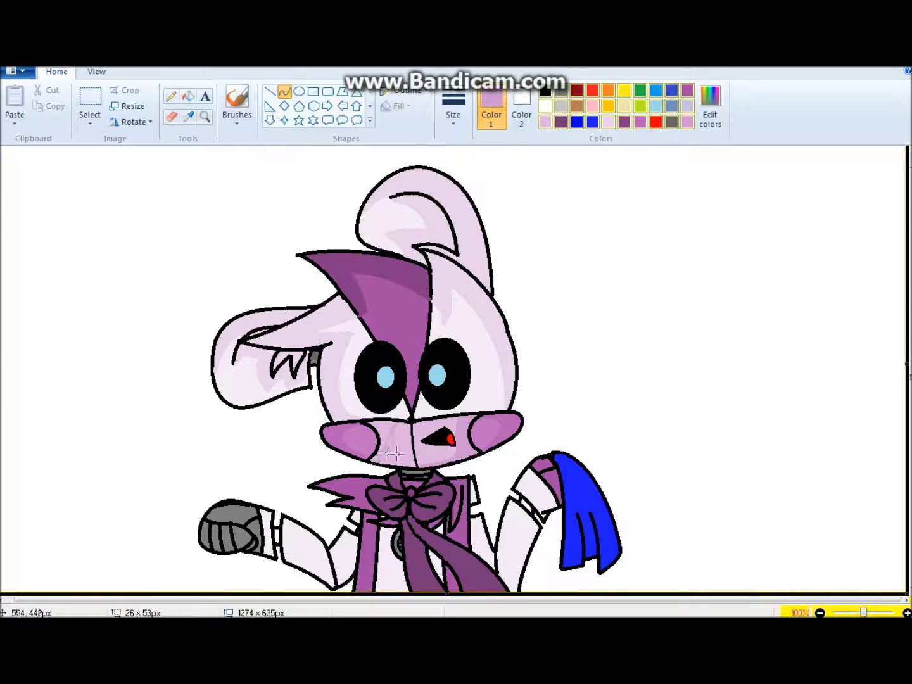
{"action": "left_click", "coordinate": [395, 419]}
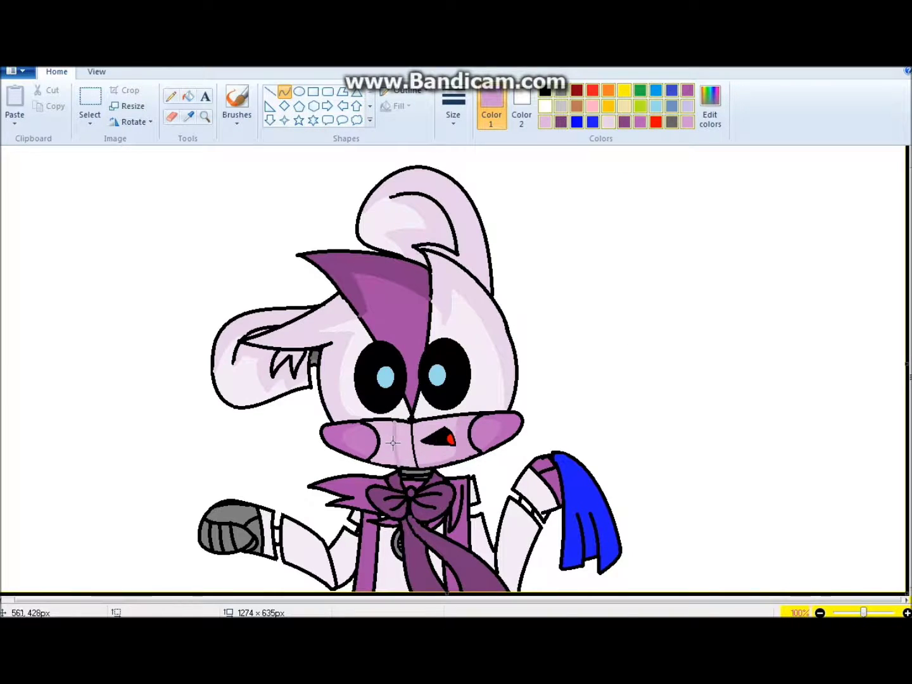
{"action": "left_click", "coordinate": [187, 97]}
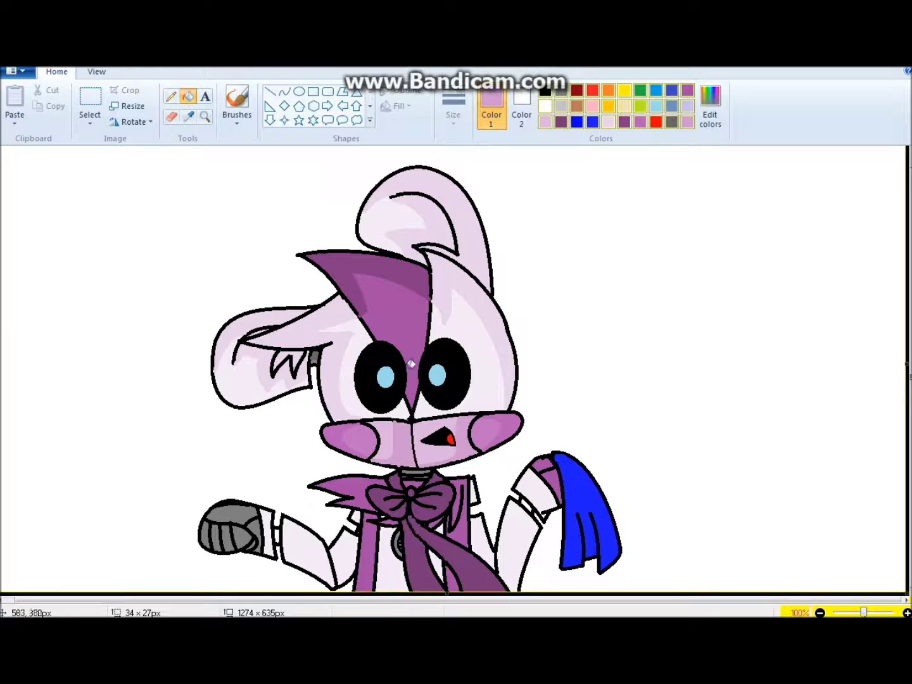
Draw a curved shading line down the blue cloth and fill its shaded side with the darker blue.
{"action": "left_click", "coordinate": [577, 122]}
{"action": "left_click", "coordinate": [284, 92]}
{"action": "mouse_move", "coordinate": [559, 463]}
{"action": "left_mouse_down"}
{"action": "mouse_move", "coordinate": [580, 488]}
{"action": "mouse_move", "coordinate": [597, 563]}
{"action": "left_mouse_up"}
{"action": "left_click_drag", "start_coordinate": [584, 499], "coordinate": [580, 465]}
{"action": "left_click", "coordinate": [188, 96]}
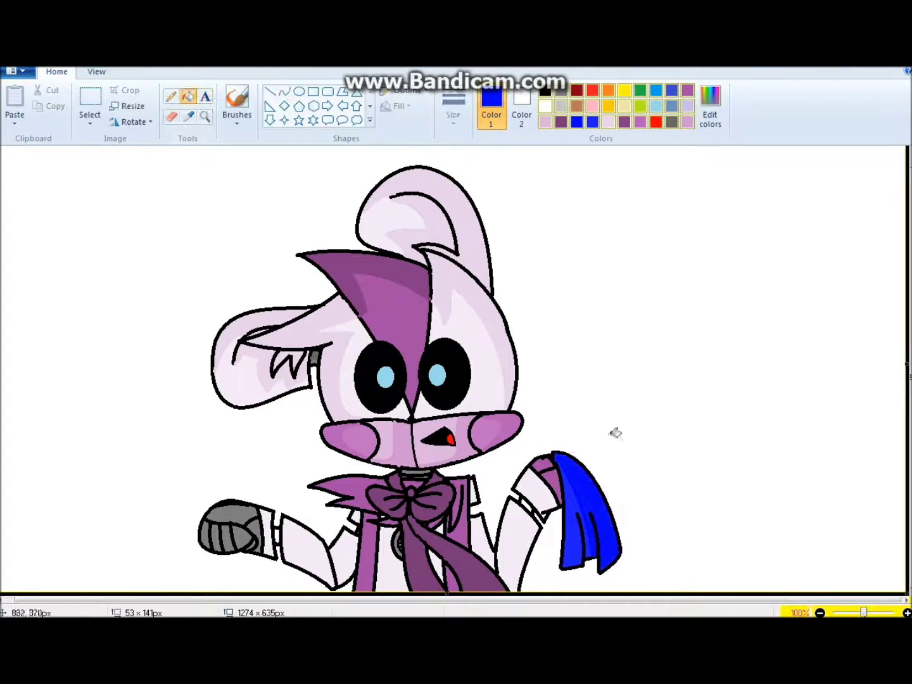
Draw curved shading lines on both arms and fill the shaded sides with the darker pale purple.
{"action": "left_click", "coordinate": [609, 122]}
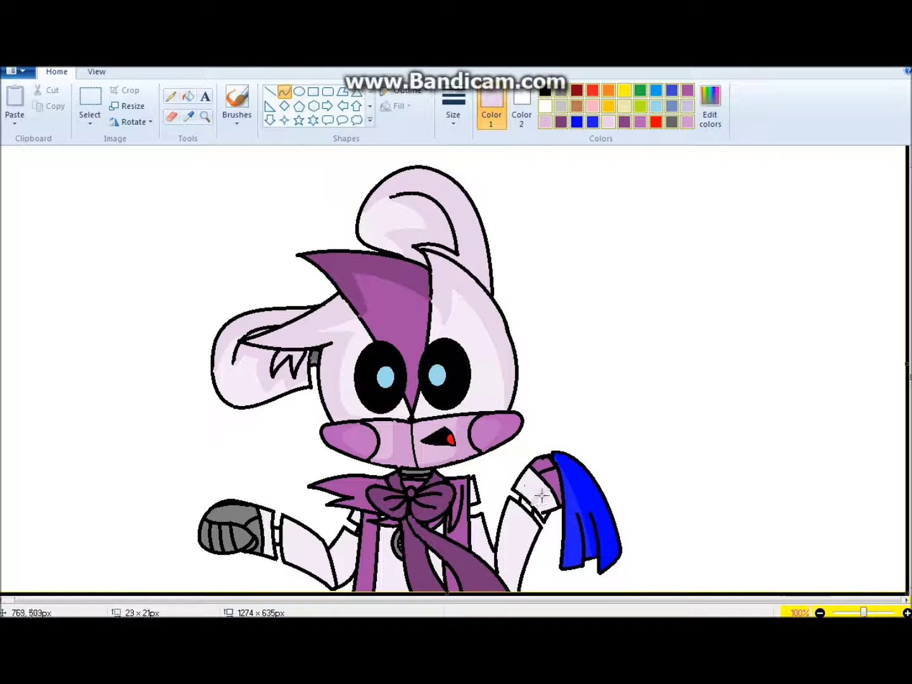
{"action": "left_click_drag", "start_coordinate": [287, 535], "coordinate": [320, 544]}
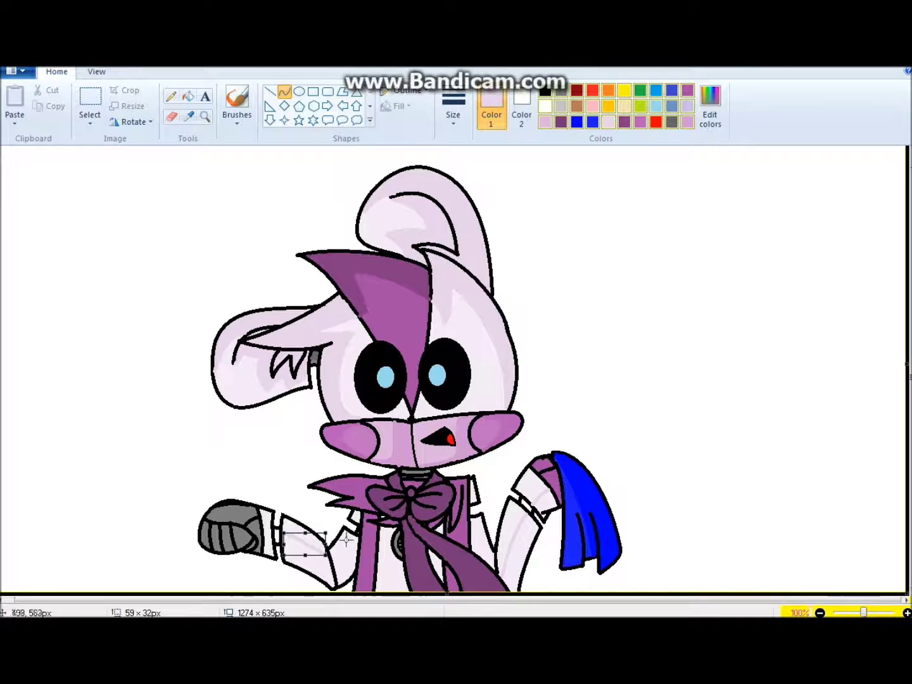
{"action": "left_click", "coordinate": [350, 555]}
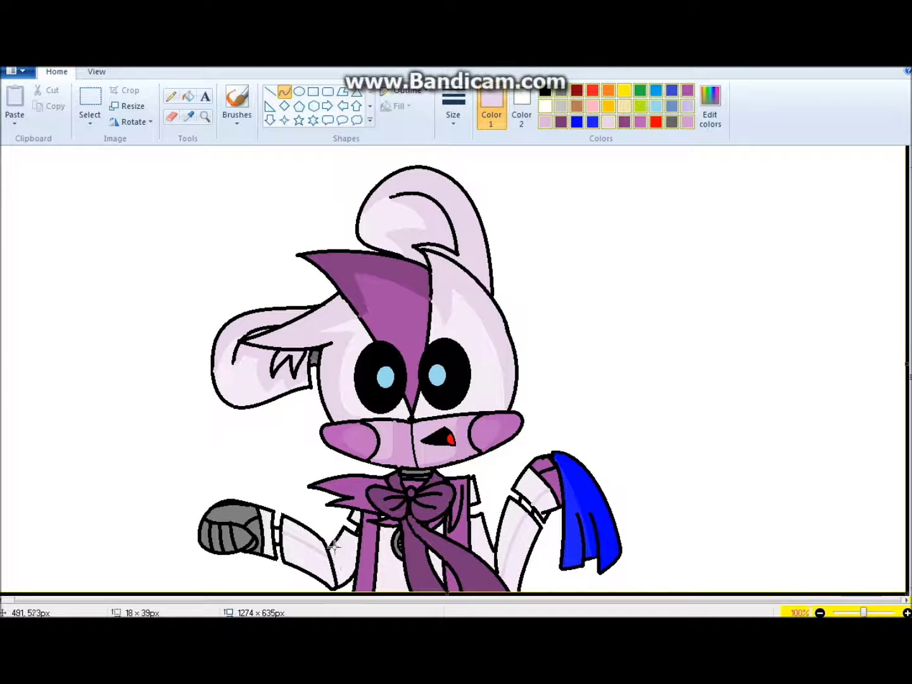
{"action": "left_click", "coordinate": [187, 96]}
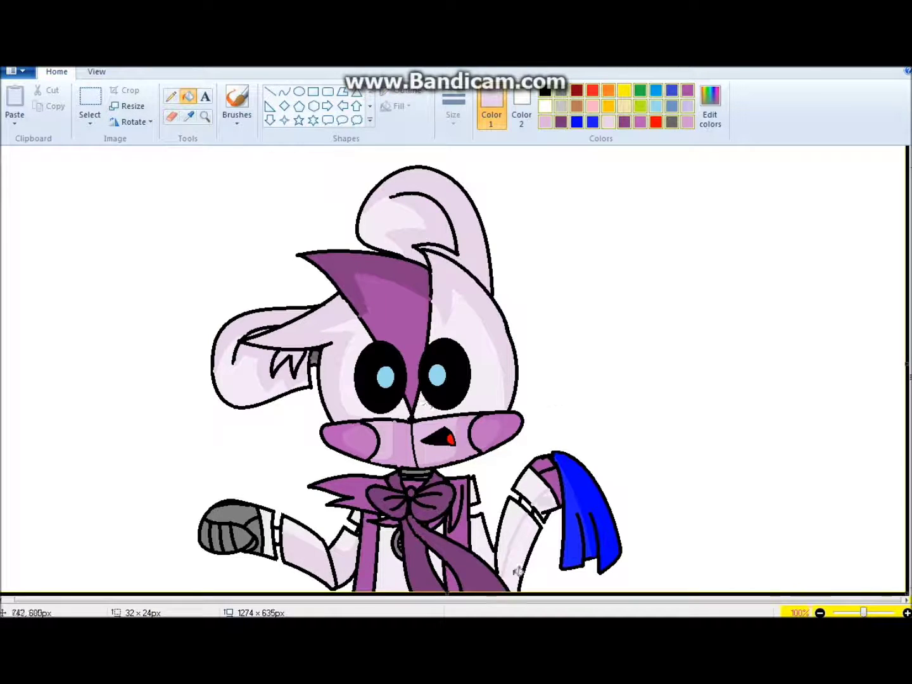
Mix a darker purple and shade the purple glove beside the blue cloth along a curved line.
{"action": "left_click", "coordinate": [561, 121]}
{"action": "left_click", "coordinate": [710, 105]}
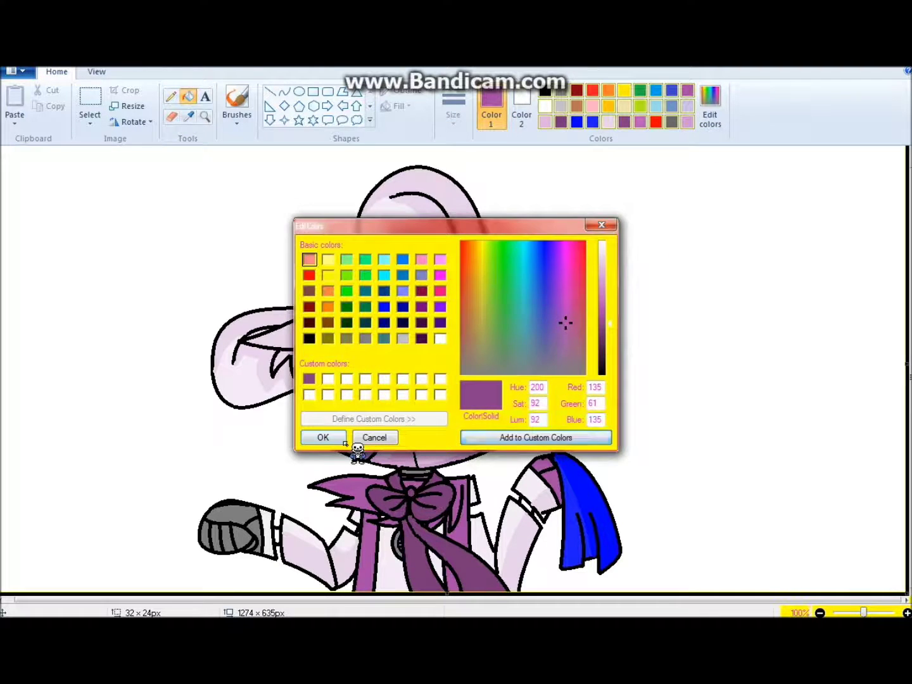
{"action": "left_click", "coordinate": [345, 442]}
{"action": "left_click", "coordinate": [284, 91]}
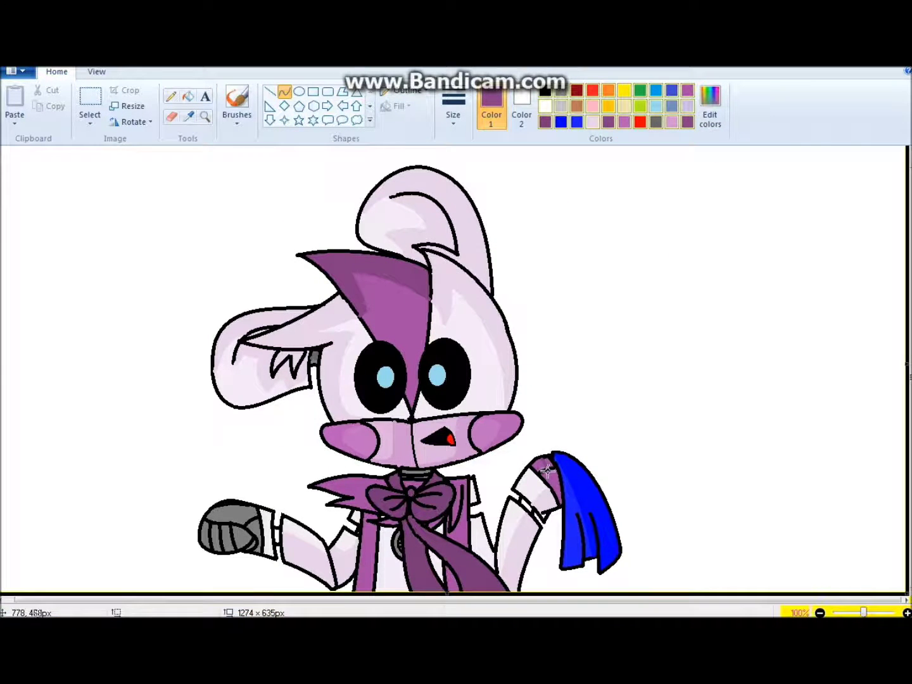
{"action": "left_click", "coordinate": [187, 96]}
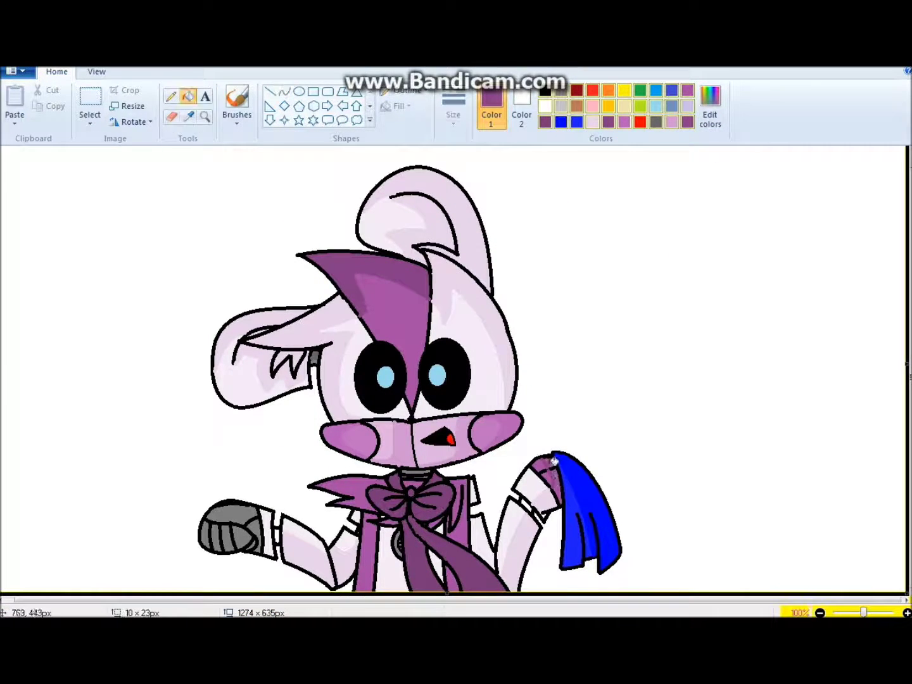
Fill the upper-arm pieces with the darker pale purple and the wrist joints with dark gray.
{"action": "left_click", "coordinate": [593, 122]}
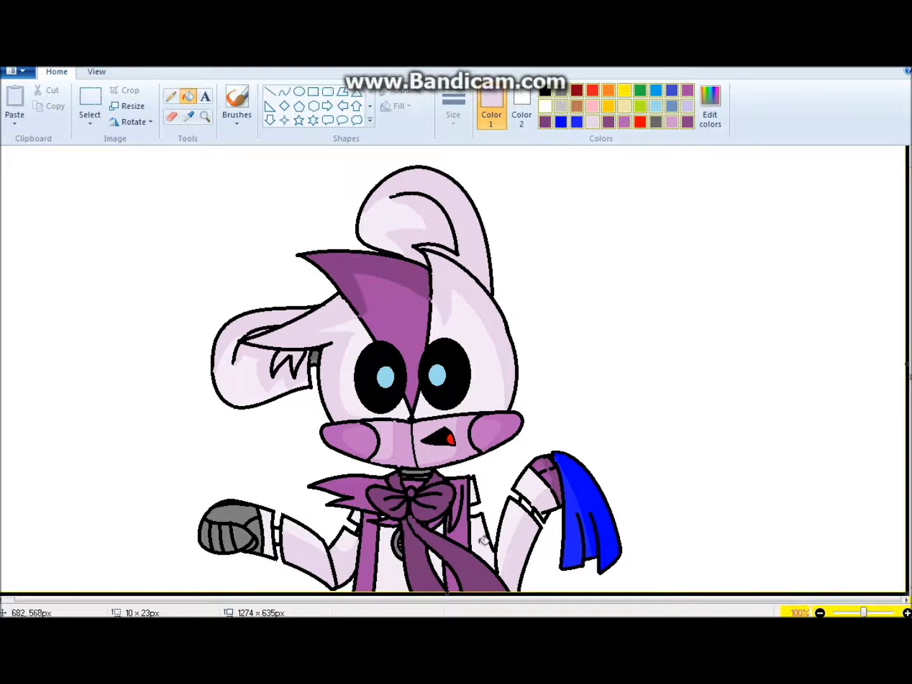
{"action": "left_click", "coordinate": [560, 90]}
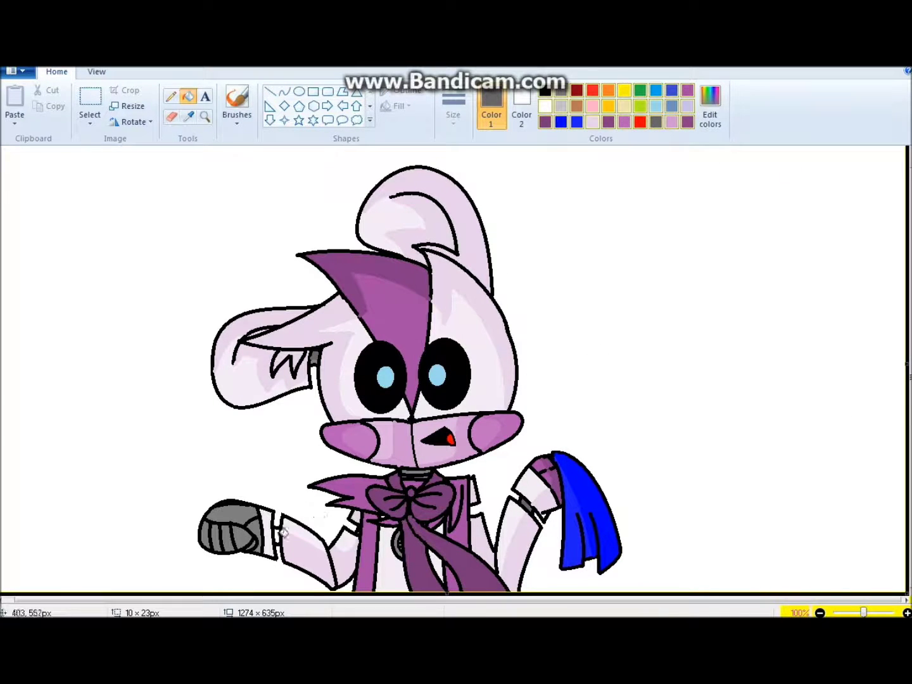
{"action": "left_click", "coordinate": [671, 122]}
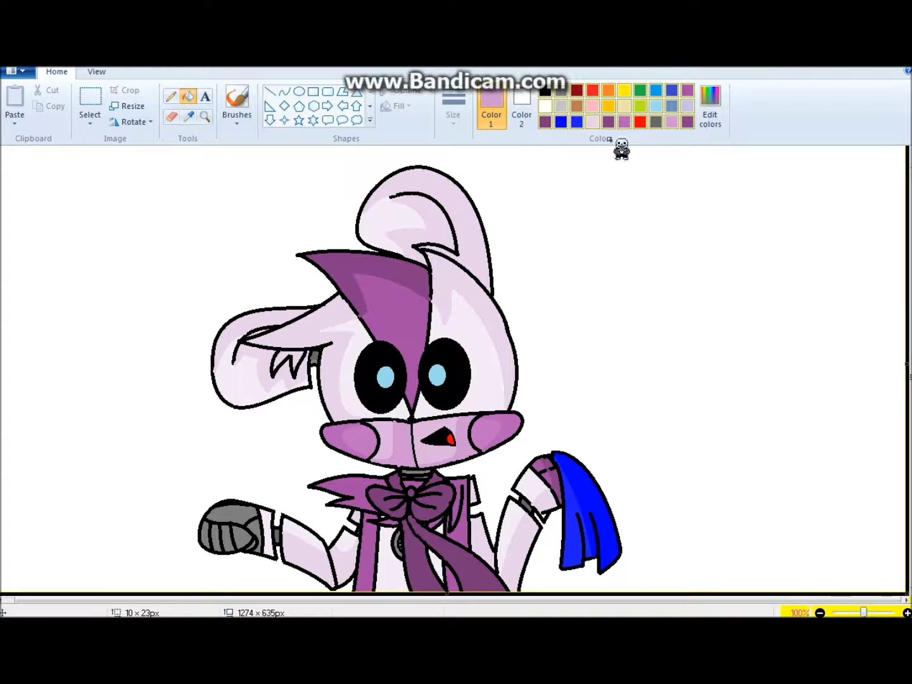
Retouch the black outline along the muzzle's upper edge with short curves.
{"action": "scroll", "coordinate": [415, 406], "scroll_direction": "up", "scroll_amount": 4, "text": "ctrl"}
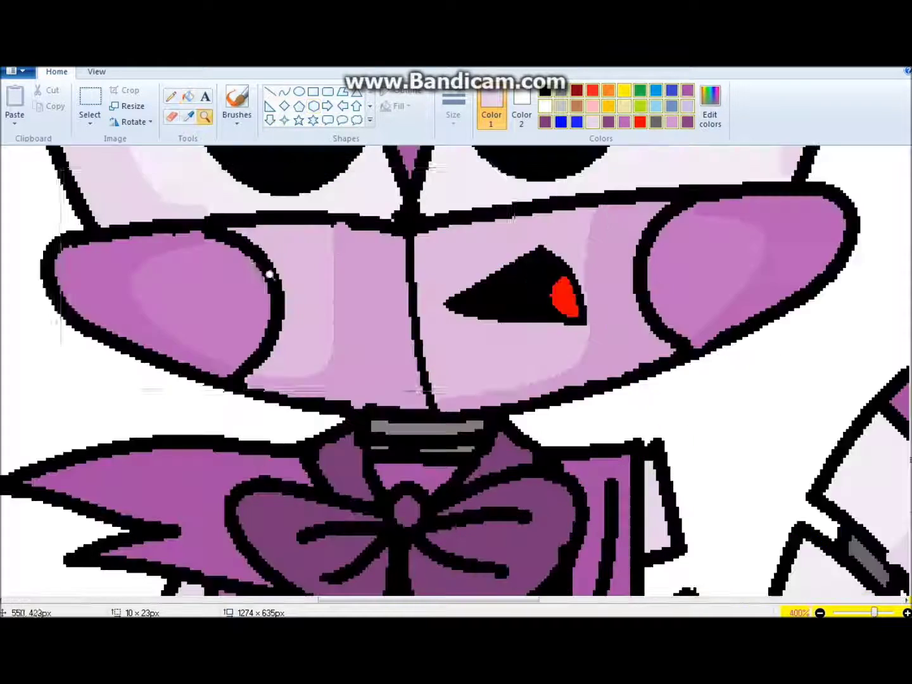
{"action": "left_click", "coordinate": [545, 89]}
{"action": "left_click", "coordinate": [285, 92]}
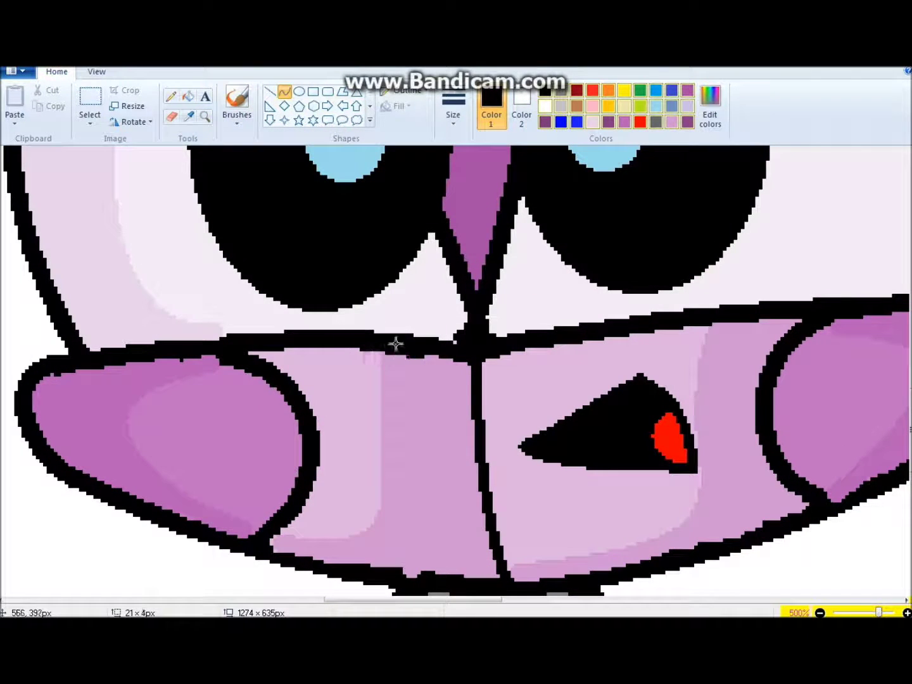
{"action": "scroll", "coordinate": [395, 342], "scroll_direction": "up", "scroll_amount": 6}
{"action": "mouse_move", "coordinate": [264, 412]}
{"action": "left_mouse_down"}
{"action": "mouse_move", "coordinate": [218, 386]}
{"action": "mouse_move", "coordinate": [232, 406]}
{"action": "left_mouse_up"}
Fill the small leftover area at the base of the upright ear with the darker pale purple.
{"action": "scroll", "coordinate": [283, 429], "scroll_direction": "down", "scroll_amount": 5}
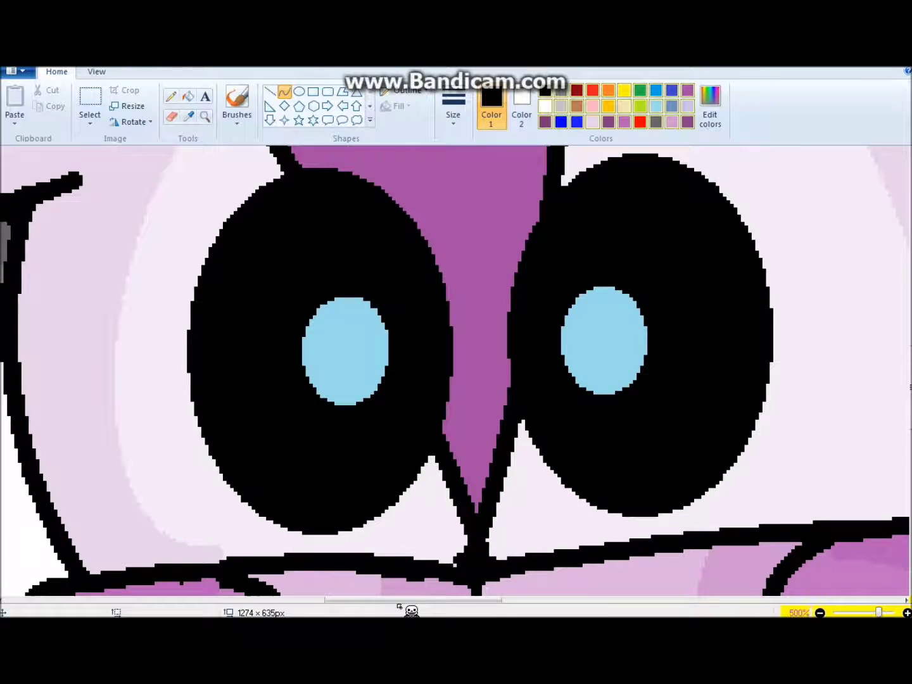
{"action": "left_click_drag", "start_coordinate": [400, 600], "coordinate": [280, 600]}
{"action": "scroll", "coordinate": [191, 494], "scroll_direction": "up", "scroll_amount": 5}
{"action": "left_click_drag", "start_coordinate": [380, 600], "coordinate": [558, 600]}
{"action": "left_click", "coordinate": [187, 95]}
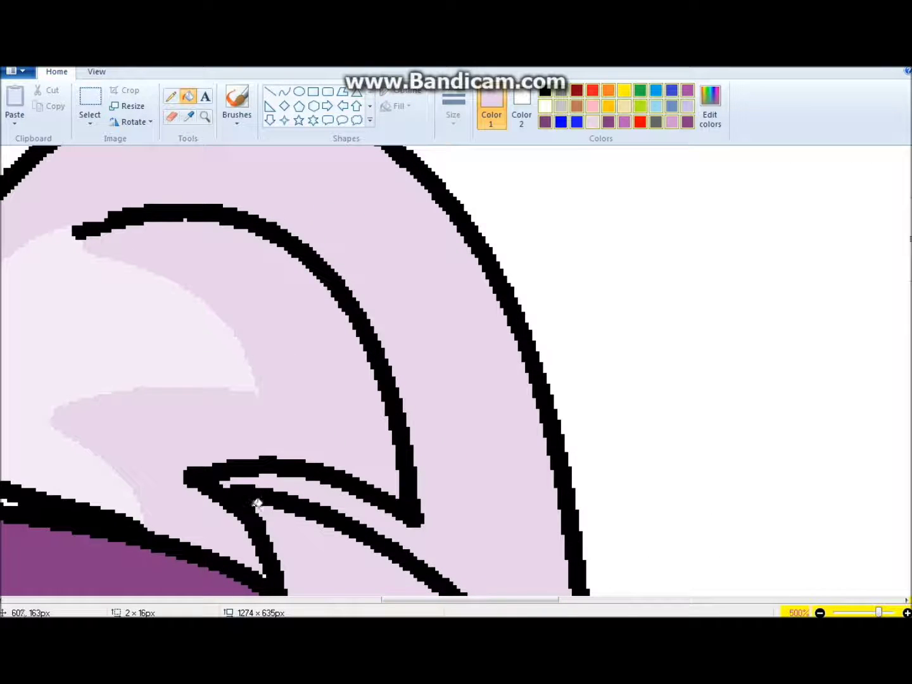
Touch up the wrist joint of the gray-gloved arm with dark gray and black.
{"action": "scroll", "coordinate": [399, 449], "scroll_direction": "down", "scroll_amount": 15}
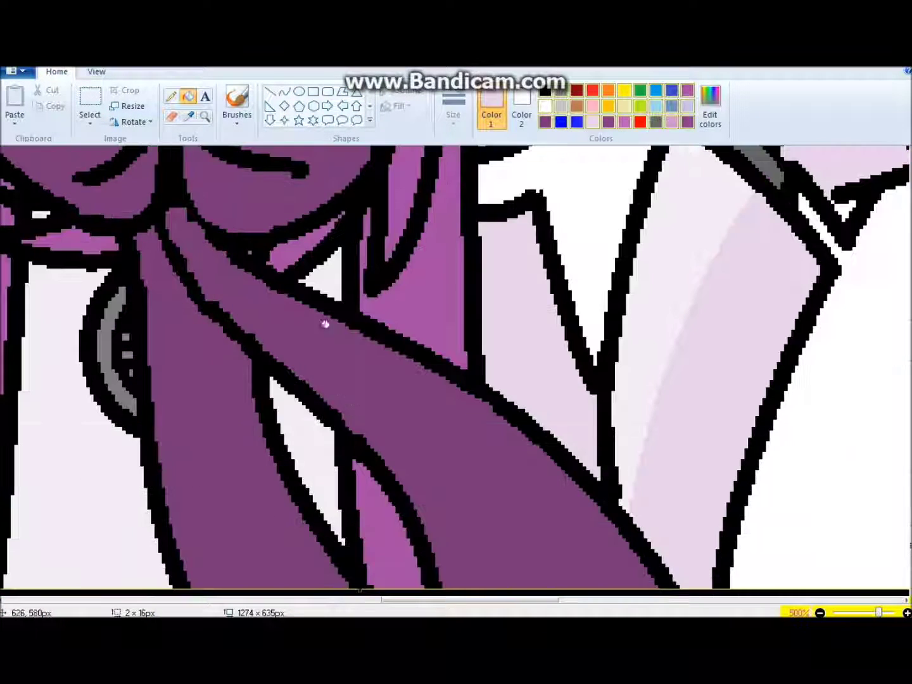
{"action": "scroll", "coordinate": [712, 359], "scroll_direction": "up", "scroll_amount": 5}
{"action": "left_click", "coordinate": [656, 121]}
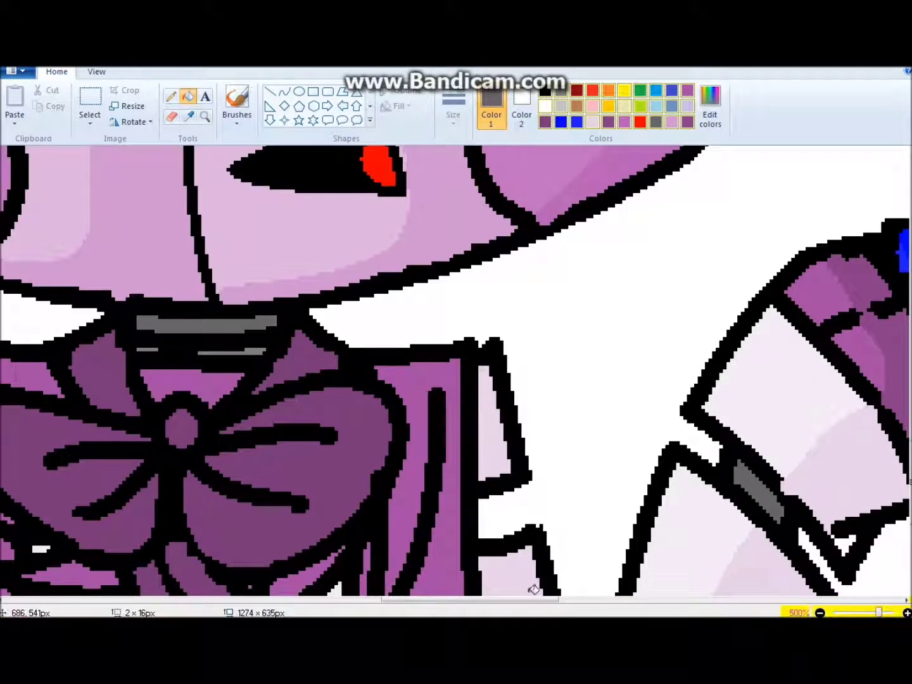
{"action": "scroll", "coordinate": [532, 590], "scroll_direction": "left", "scroll_amount": 5}
{"action": "scroll", "coordinate": [655, 400], "scroll_direction": "up", "scroll_amount": 3}
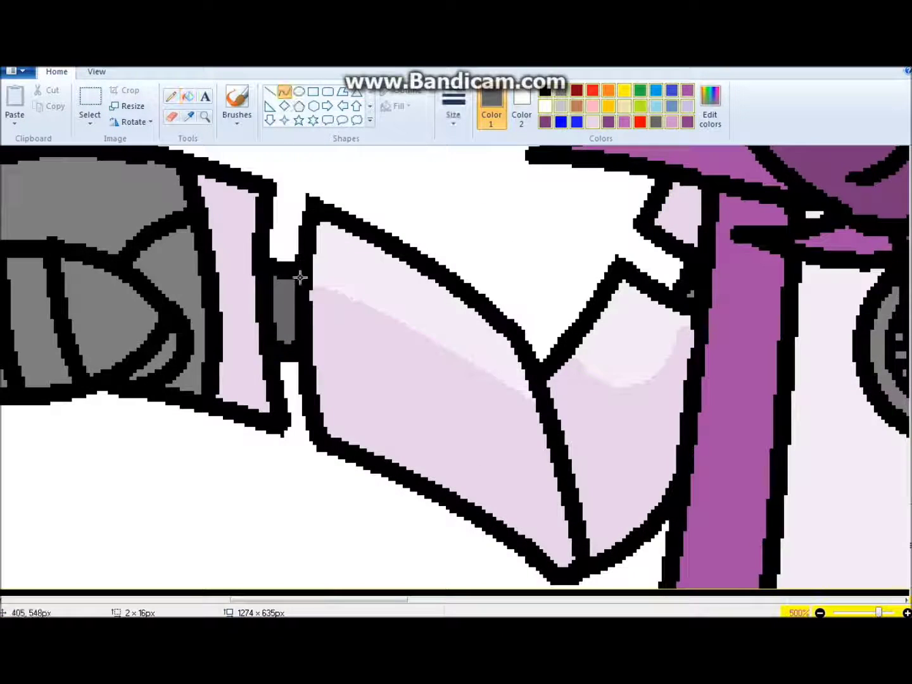
{"action": "left_click_drag", "start_coordinate": [340, 601], "coordinate": [512, 601]}
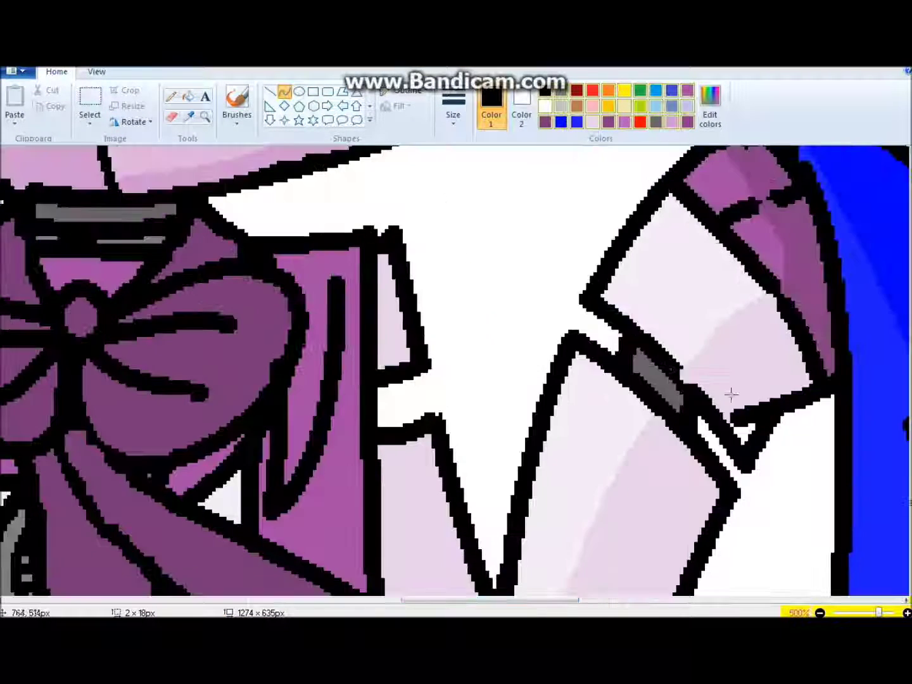
Retouch the black outline above the cheek below the drooping ear with a short curve.
{"action": "scroll", "coordinate": [498, 474], "scroll_direction": "up", "scroll_amount": 10}
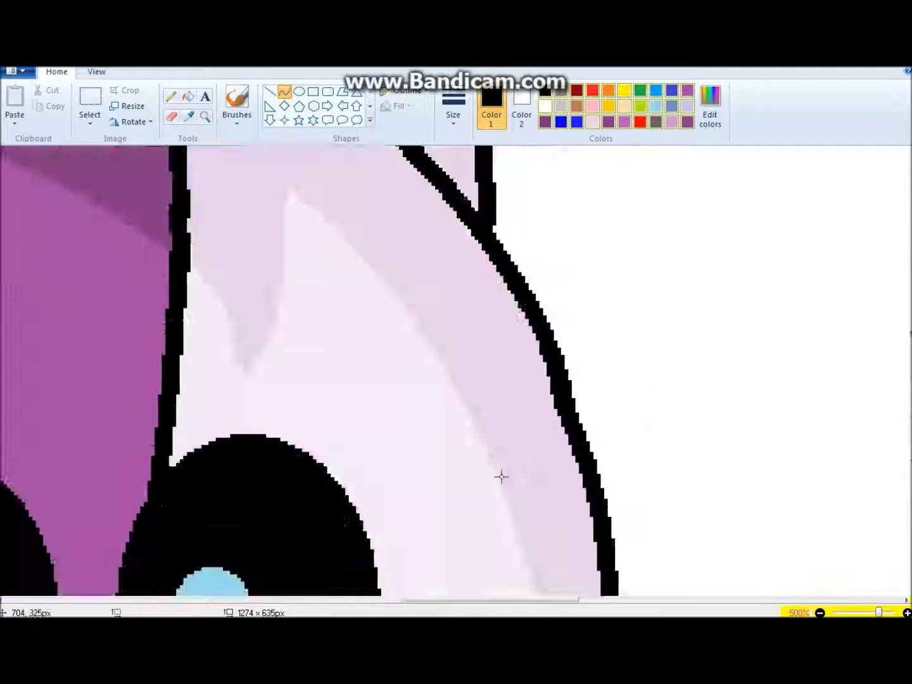
{"action": "left_click", "coordinate": [204, 116]}
{"action": "right_click", "coordinate": [411, 393]}
{"action": "left_click", "coordinate": [508, 473]}
{"action": "left_click", "coordinate": [500, 316]}
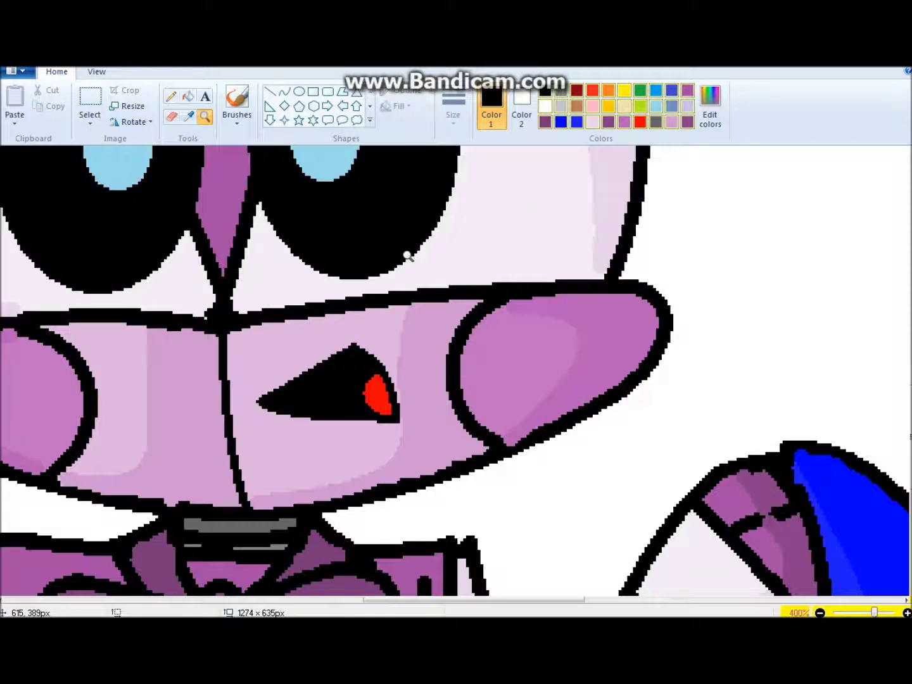
{"action": "left_click_drag", "start_coordinate": [498, 601], "coordinate": [384, 601]}
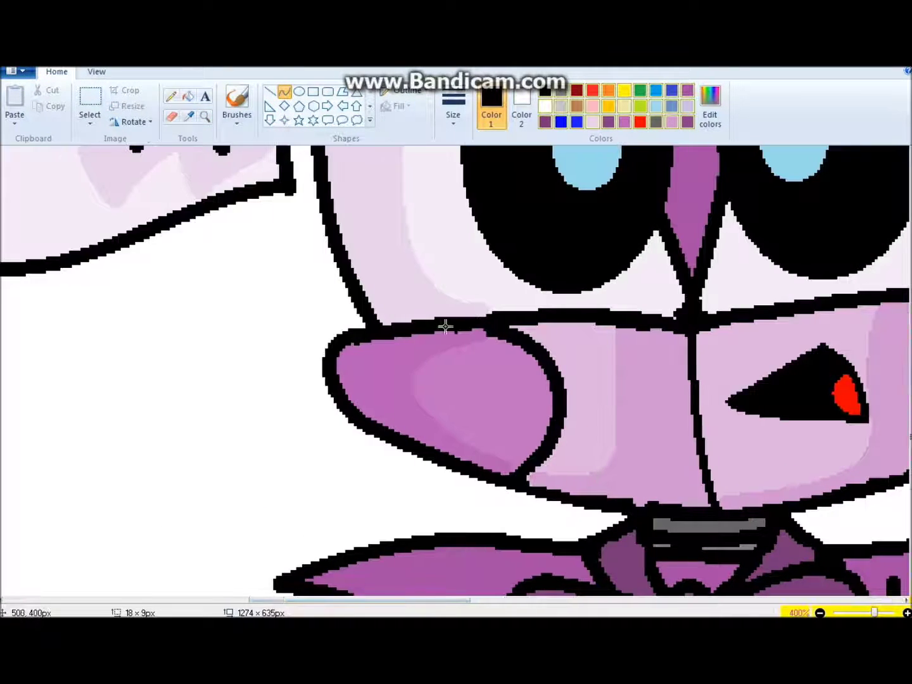
{"action": "scroll", "coordinate": [435, 478], "scroll_direction": "down", "scroll_amount": 5}
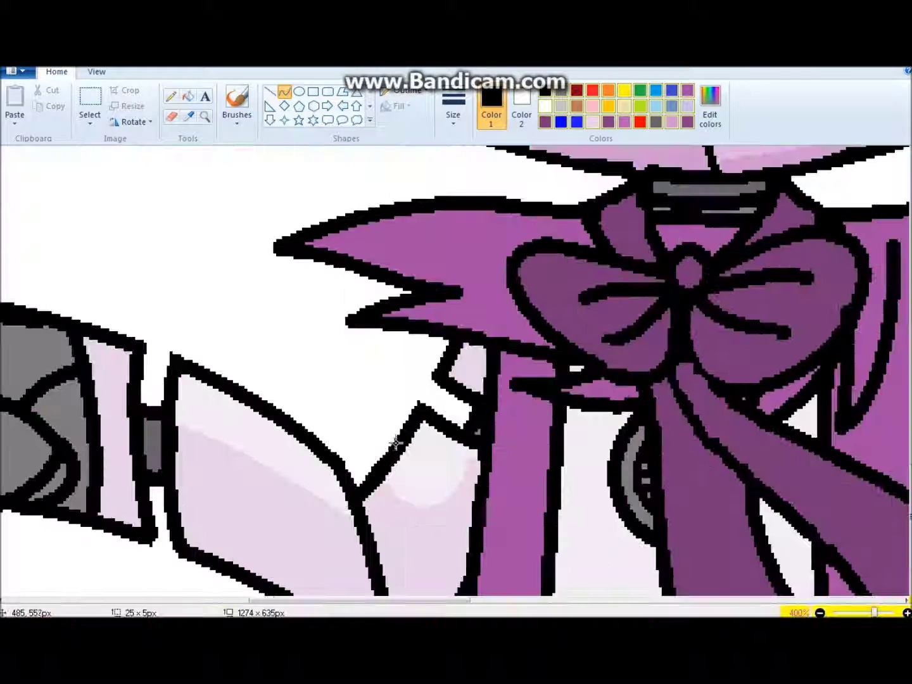
Touch up a small spot beside the bow with gray and sample the purple of the bow.
{"action": "left_click", "coordinate": [560, 90]}
{"action": "left_click", "coordinate": [188, 96]}
{"action": "left_click", "coordinate": [649, 389]}
{"action": "scroll", "coordinate": [653, 415], "scroll_direction": "up", "scroll_amount": 5}
{"action": "scroll", "coordinate": [603, 271], "scroll_direction": "down", "scroll_amount": 5}
{"action": "left_click", "coordinate": [188, 117]}
{"action": "left_click", "coordinate": [753, 317]}
Fill the gray stretch of the outline above the cheek with black.
{"action": "scroll", "coordinate": [656, 482], "scroll_direction": "up", "scroll_amount": 5}
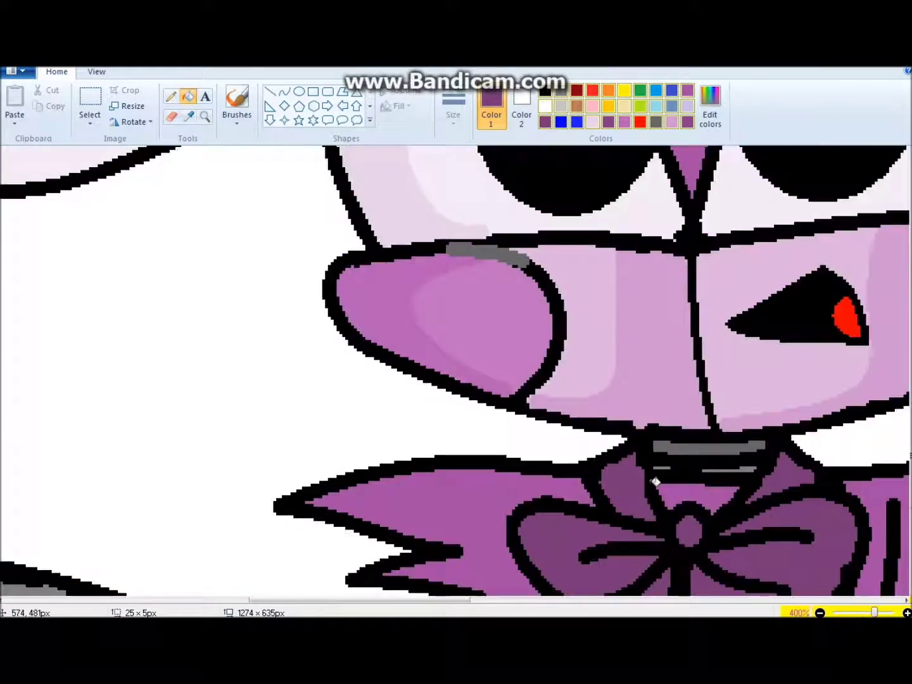
{"action": "scroll", "coordinate": [655, 482], "scroll_direction": "up", "scroll_amount": 2}
{"action": "left_click", "coordinate": [544, 89]}
{"action": "left_click", "coordinate": [487, 366]}
{"action": "scroll", "coordinate": [674, 434], "scroll_direction": "down", "scroll_amount": 7}
Mix a darker purple for shading the jacket.
{"action": "left_click", "coordinate": [205, 116]}
{"action": "right_click", "coordinate": [407, 316]}
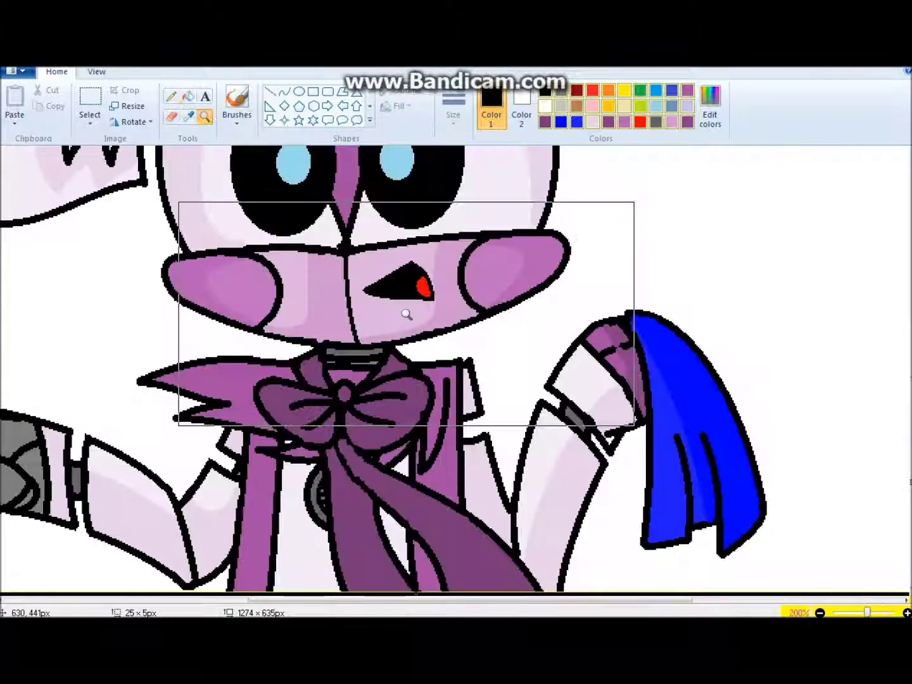
{"action": "left_click", "coordinate": [406, 315]}
{"action": "left_click", "coordinate": [187, 96]}
{"action": "left_click", "coordinate": [710, 106]}
{"action": "left_click", "coordinate": [620, 321]}
{"action": "key", "text": "Return"}
Fill the jacket panel between the bow and the raised arm, including its small slivers, with the darker purple.
{"action": "scroll", "coordinate": [598, 261], "scroll_direction": "up", "scroll_amount": 3}
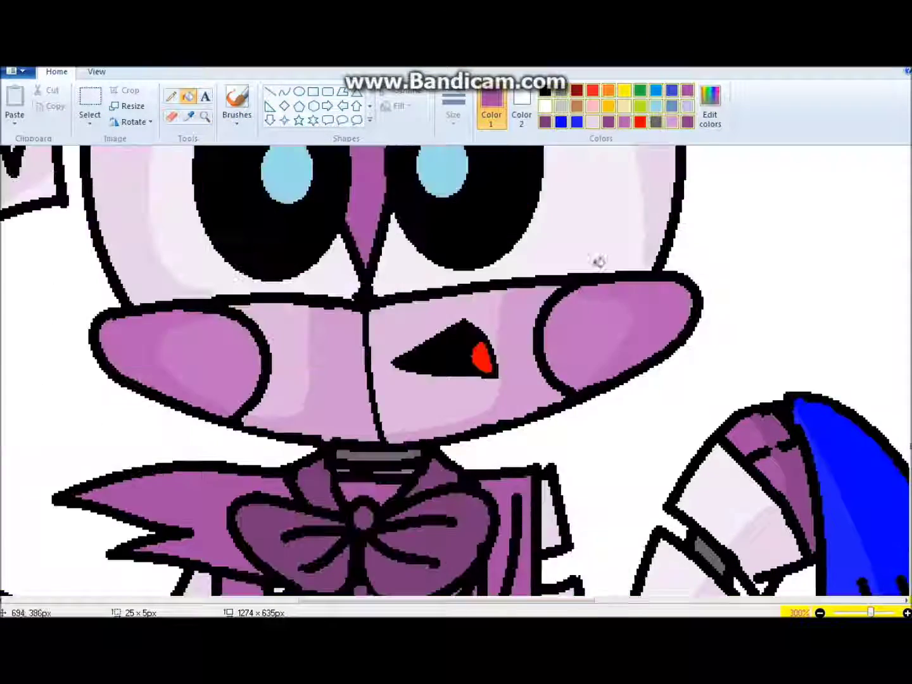
{"action": "scroll", "coordinate": [599, 262], "scroll_direction": "up", "scroll_amount": 5}
{"action": "scroll", "coordinate": [190, 102], "scroll_direction": "down", "scroll_amount": 8}
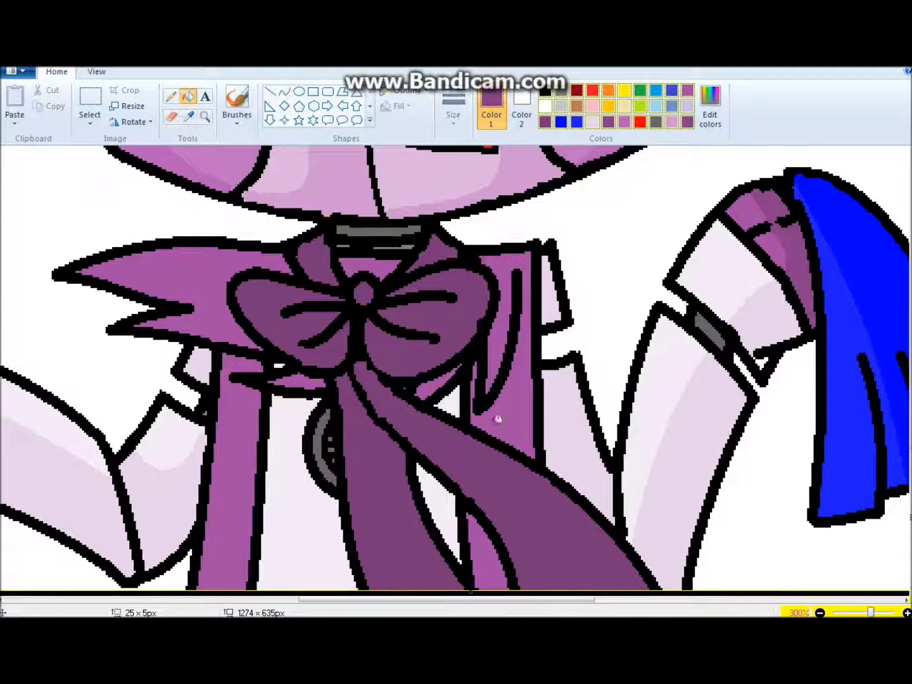
{"action": "left_click", "coordinate": [497, 419]}
{"action": "left_click", "coordinate": [204, 116]}
{"action": "left_click", "coordinate": [403, 350]}
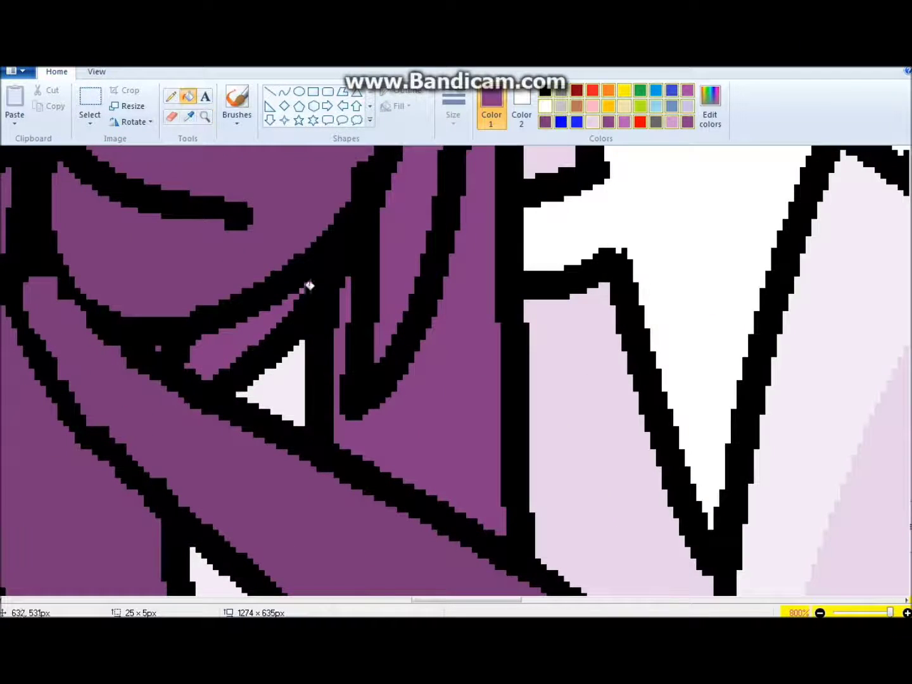
Fill the torn jacket shoulder beside the bow with the darker purple after drawing shade curves across it.
{"action": "scroll", "coordinate": [311, 297], "scroll_direction": "up", "scroll_amount": 3}
{"action": "scroll", "coordinate": [607, 383], "scroll_direction": "left", "scroll_amount": 5}
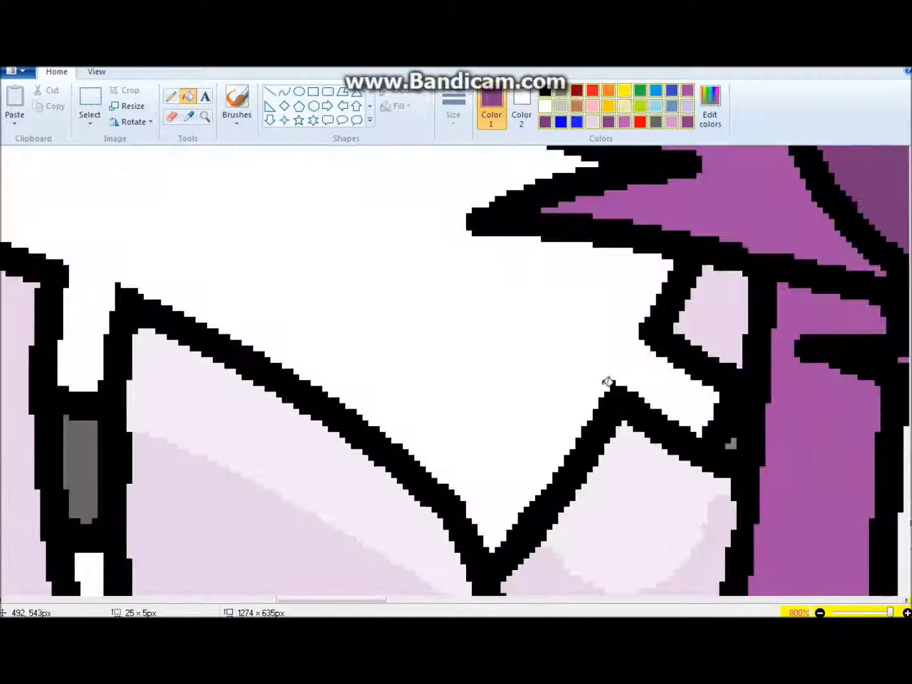
{"action": "scroll", "coordinate": [587, 551], "scroll_direction": "up", "scroll_amount": 3}
{"action": "scroll", "coordinate": [587, 552], "scroll_direction": "right", "scroll_amount": 5}
{"action": "scroll", "coordinate": [440, 450], "scroll_direction": "down", "scroll_amount": 2}
{"action": "left_click", "coordinate": [285, 92]}
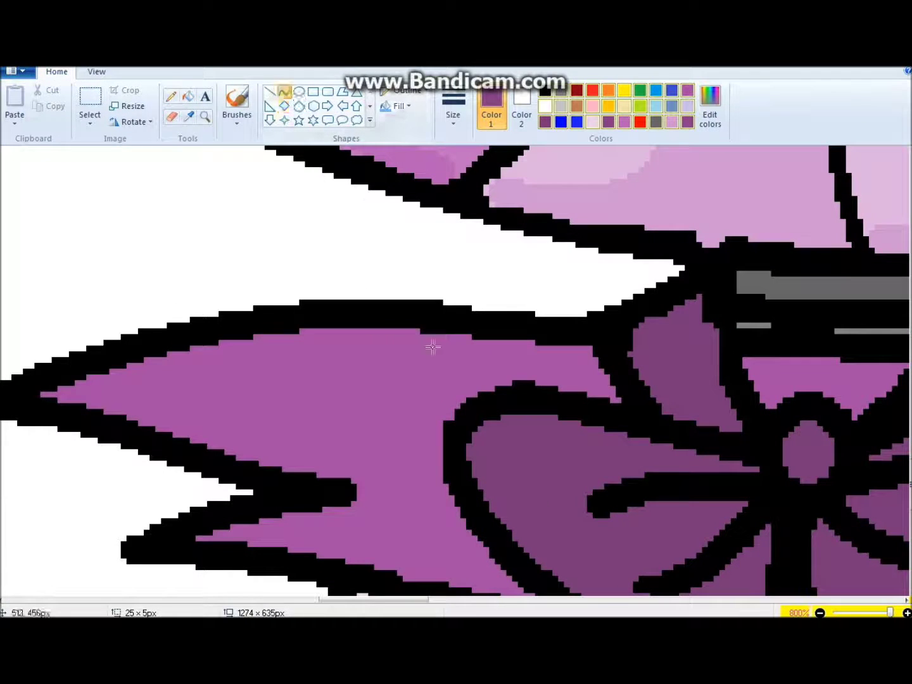
{"action": "left_click_drag", "start_coordinate": [251, 405], "coordinate": [472, 406]}
{"action": "left_click_drag", "start_coordinate": [283, 401], "coordinate": [425, 471]}
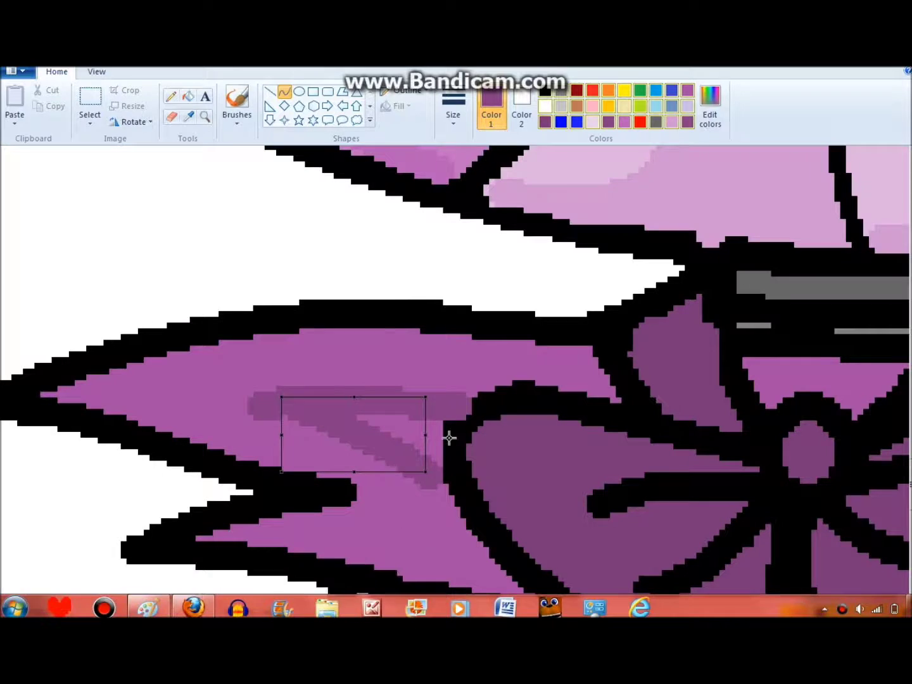
{"action": "mouse_move", "coordinate": [432, 495]}
{"action": "left_mouse_down"}
{"action": "mouse_move", "coordinate": [339, 535]}
{"action": "mouse_move", "coordinate": [407, 505]}
{"action": "mouse_move", "coordinate": [418, 539]}
{"action": "left_mouse_up"}
{"action": "left_click", "coordinate": [188, 96]}
{"action": "left_click", "coordinate": [337, 481]}
{"action": "left_click", "coordinate": [425, 466]}
{"action": "key", "text": "ctrl+z"}
{"action": "key", "text": "ctrl+y"}
Fill the neckline patch just above the bow's knot with the darker jacket purple.
{"action": "scroll", "coordinate": [605, 570], "scroll_direction": "right", "scroll_amount": 5}
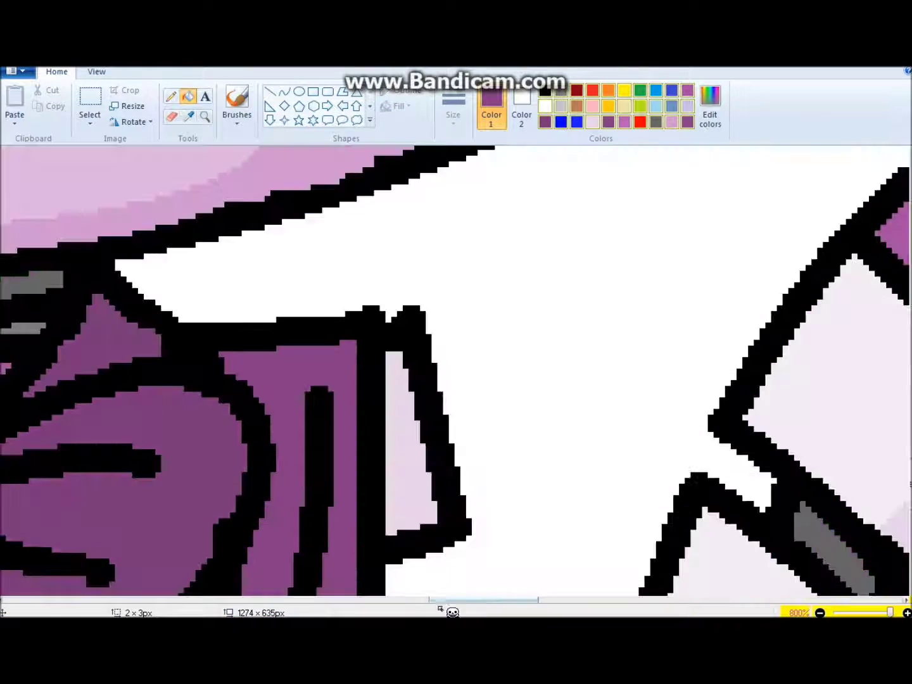
{"action": "left_click", "coordinate": [450, 393]}
{"action": "scroll", "coordinate": [512, 259], "scroll_direction": "up", "scroll_amount": 3}
{"action": "scroll", "coordinate": [511, 259], "scroll_direction": "down", "scroll_amount": 5}
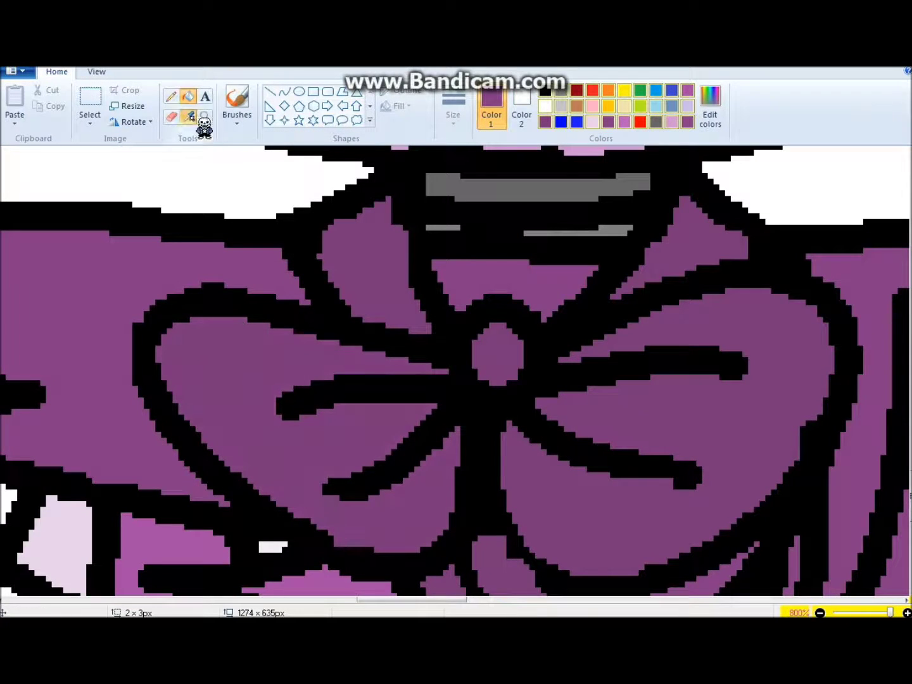
Mix a very dark purple and fill both collar flaps and the bow's knot with it.
{"action": "left_click", "coordinate": [710, 105]}
{"action": "left_click", "coordinate": [317, 435]}
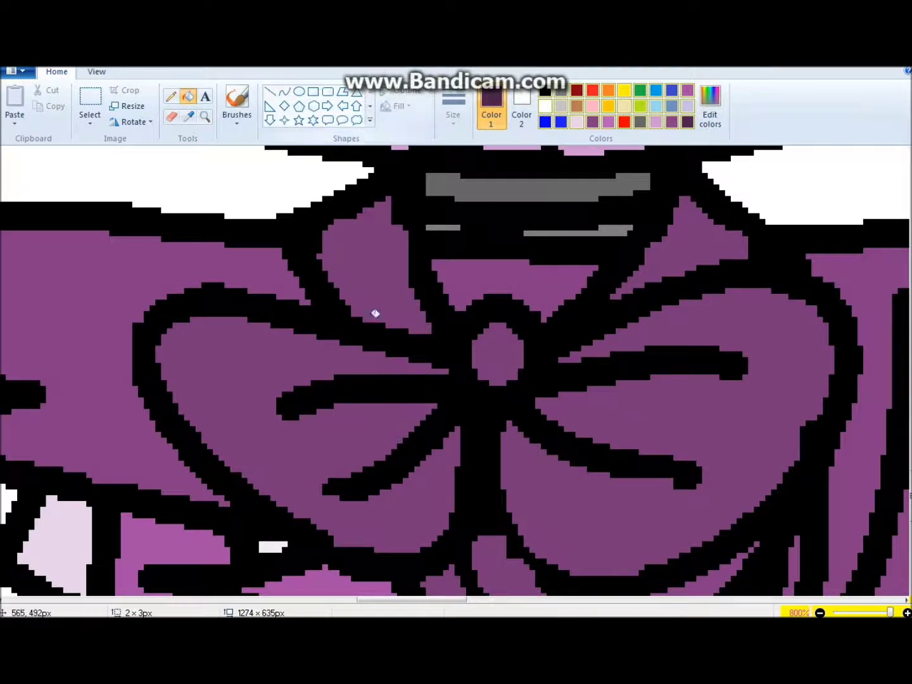
{"action": "left_click", "coordinate": [374, 323]}
{"action": "left_click", "coordinate": [659, 259]}
{"action": "left_click", "coordinate": [498, 350]}
{"action": "left_click", "coordinate": [225, 386]}
{"action": "key", "text": "ctrl+z"}
Shade the outer edge of the bow's left loop with a very dark purple curve and fill.
{"action": "left_click", "coordinate": [285, 92]}
{"action": "mouse_move", "coordinate": [222, 323]}
{"action": "left_mouse_down"}
{"action": "mouse_move", "coordinate": [387, 540]}
{"action": "mouse_move", "coordinate": [180, 373]}
{"action": "mouse_move", "coordinate": [283, 310]}
{"action": "mouse_move", "coordinate": [300, 522]}
{"action": "left_mouse_up"}
{"action": "key", "text": "ctrl+z"}
{"action": "left_click_drag", "start_coordinate": [278, 437], "coordinate": [230, 393]}
{"action": "key", "text": "ctrl+z"}
{"action": "mouse_move", "coordinate": [256, 314]}
{"action": "left_mouse_down"}
{"action": "mouse_move", "coordinate": [278, 485]}
{"action": "mouse_move", "coordinate": [190, 399]}
{"action": "left_mouse_up"}
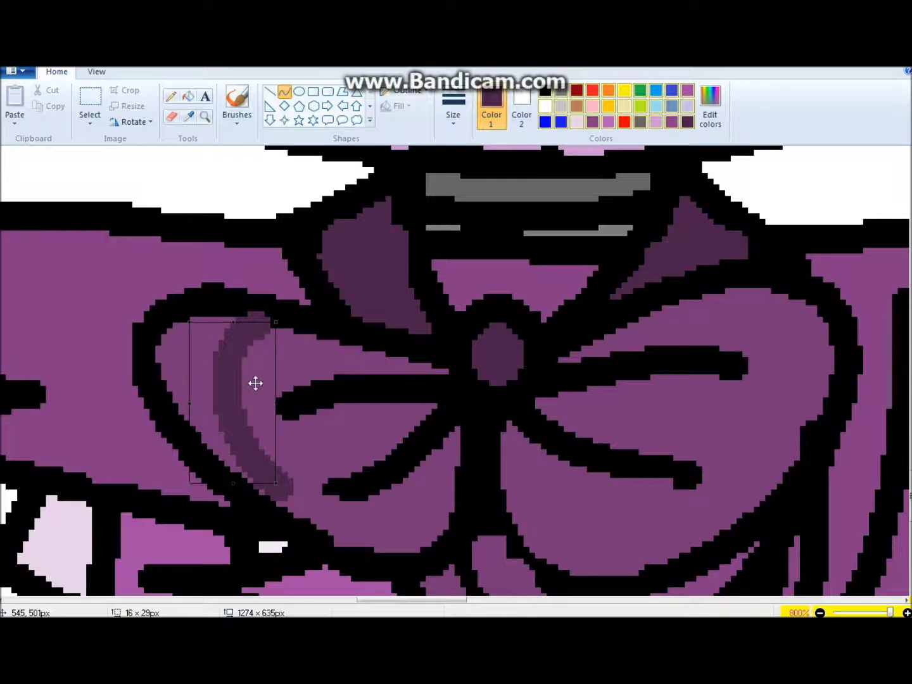
{"action": "left_click", "coordinate": [188, 96]}
{"action": "left_click", "coordinate": [202, 355]}
Shade the outer and lower edge of the bow's right loop with a very dark purple curve and fill.
{"action": "left_click", "coordinate": [284, 93]}
{"action": "left_click_drag", "start_coordinate": [755, 283], "coordinate": [810, 355]}
{"action": "left_click", "coordinate": [188, 97]}
{"action": "left_click", "coordinate": [792, 393]}
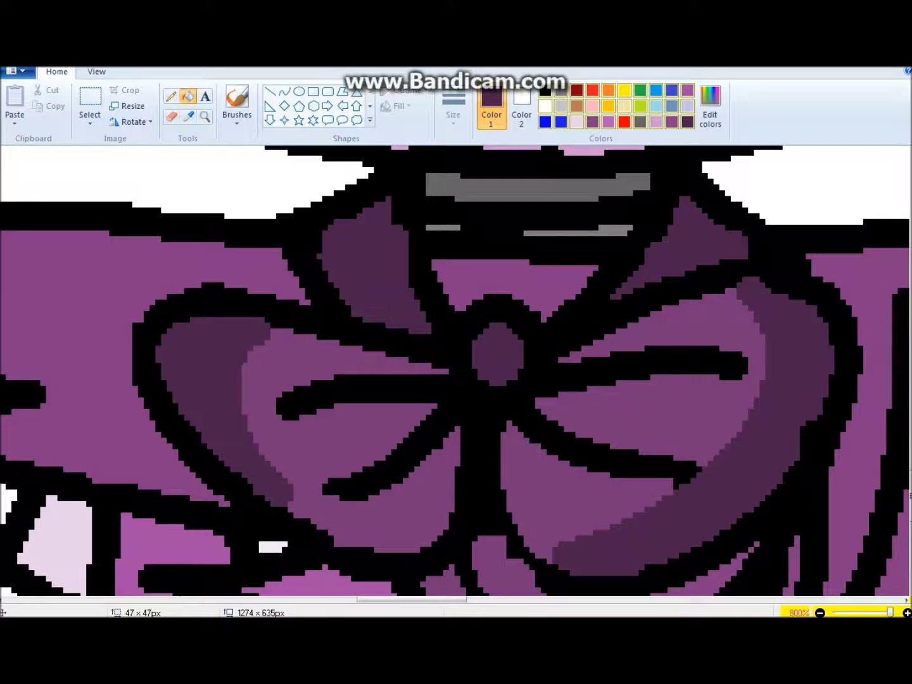
Draw very dark purple shading curves down both hanging tails of the bow.
{"action": "scroll", "coordinate": [456, 370], "scroll_direction": "down", "scroll_amount": 3}
{"action": "left_click", "coordinate": [284, 92]}
{"action": "left_click_drag", "start_coordinate": [474, 305], "coordinate": [663, 515]}
{"action": "key", "text": "ctrl+z"}
{"action": "scroll", "coordinate": [316, 240], "scroll_direction": "down", "scroll_amount": 5}
{"action": "mouse_move", "coordinate": [180, 366]}
{"action": "left_mouse_down"}
{"action": "mouse_move", "coordinate": [363, 488]}
{"action": "mouse_move", "coordinate": [406, 593]}
{"action": "left_mouse_up"}
{"action": "left_click_drag", "start_coordinate": [222, 411], "coordinate": [365, 466]}
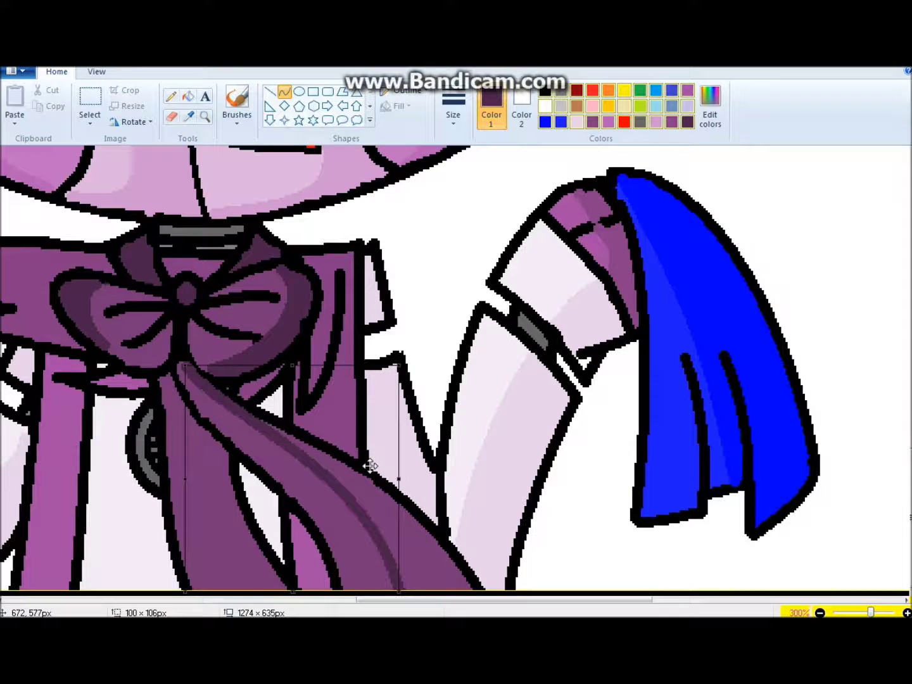
{"action": "left_click", "coordinate": [230, 471]}
{"action": "mouse_move", "coordinate": [229, 470]}
{"action": "left_mouse_down"}
{"action": "mouse_move", "coordinate": [256, 590]}
{"action": "mouse_move", "coordinate": [203, 488]}
{"action": "mouse_move", "coordinate": [218, 577]}
{"action": "left_mouse_up"}
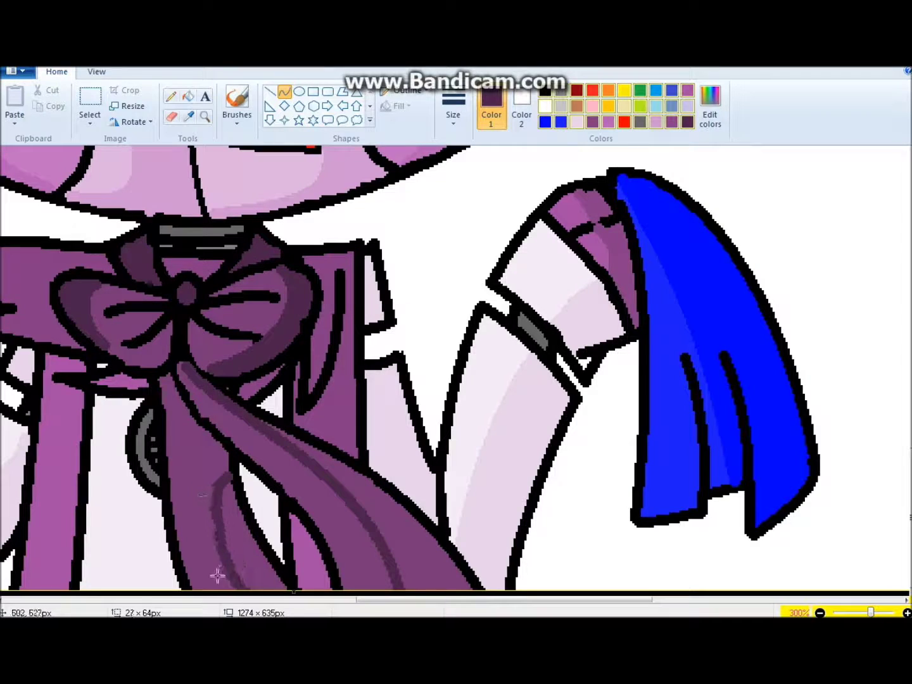
Fill the shaded sections of both bow tails with the very dark purple.
{"action": "left_click", "coordinate": [188, 96]}
{"action": "left_click", "coordinate": [403, 514]}
{"action": "left_click", "coordinate": [273, 415]}
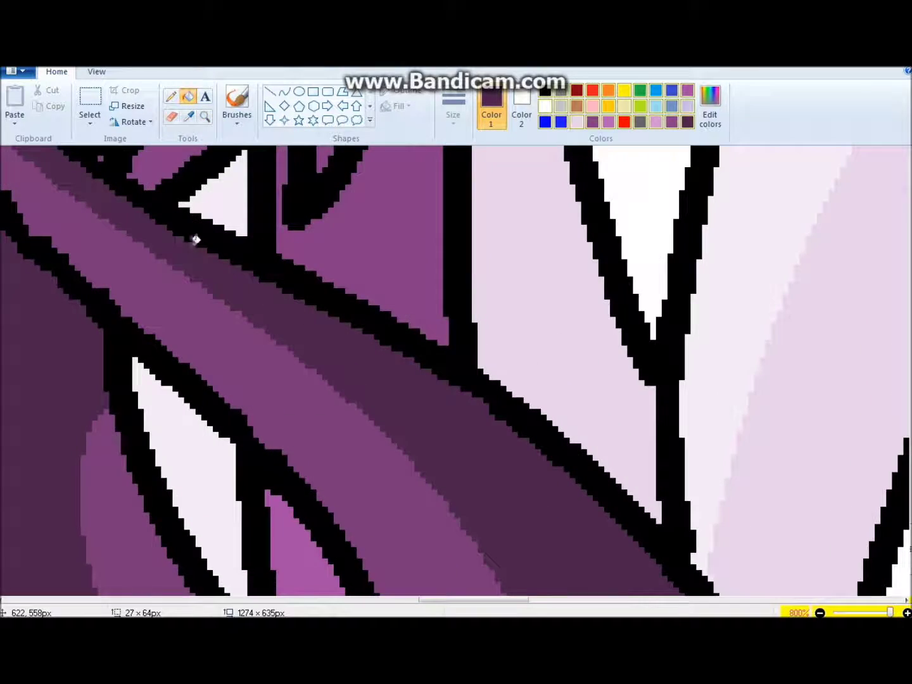
Shade the narrow left front strip of the jacket with the darker jacket purple, leaving a lighter band along its inner edge.
{"action": "left_click", "coordinate": [205, 116]}
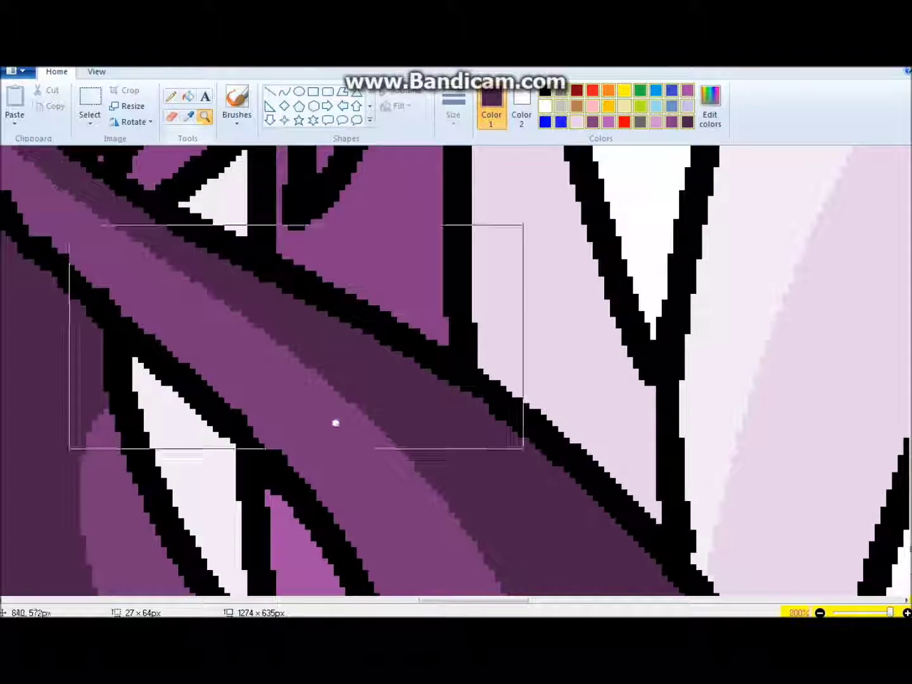
{"action": "right_click", "coordinate": [335, 425]}
{"action": "left_click", "coordinate": [335, 425]}
{"action": "left_click", "coordinate": [413, 474]}
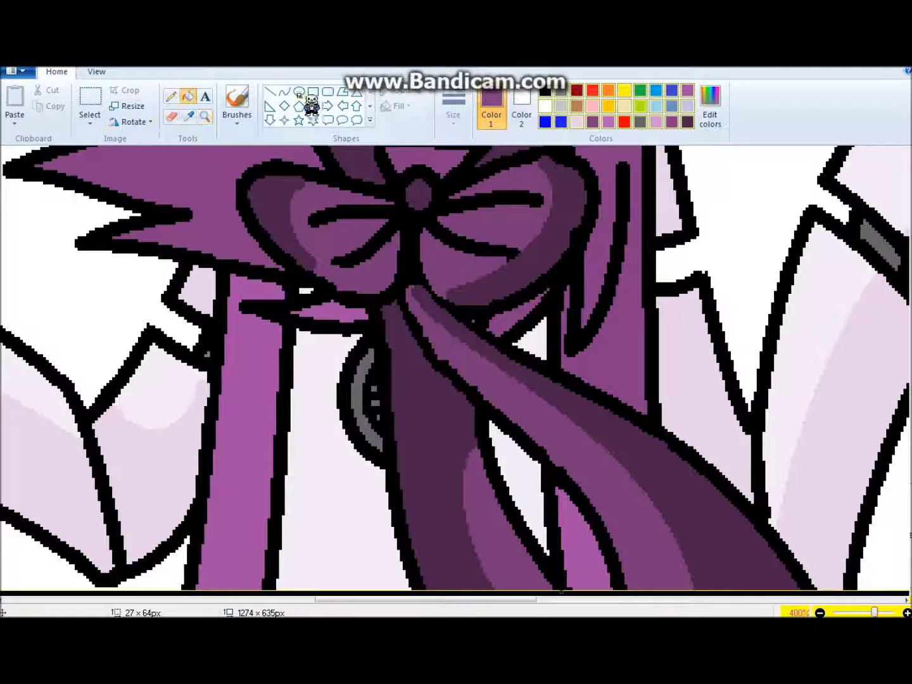
{"action": "left_click", "coordinate": [284, 92]}
{"action": "left_click_drag", "start_coordinate": [277, 344], "coordinate": [223, 583]}
{"action": "mouse_move", "coordinate": [215, 443]}
{"action": "left_mouse_down"}
{"action": "mouse_move", "coordinate": [204, 469]}
{"action": "mouse_move", "coordinate": [238, 342]}
{"action": "left_mouse_up"}
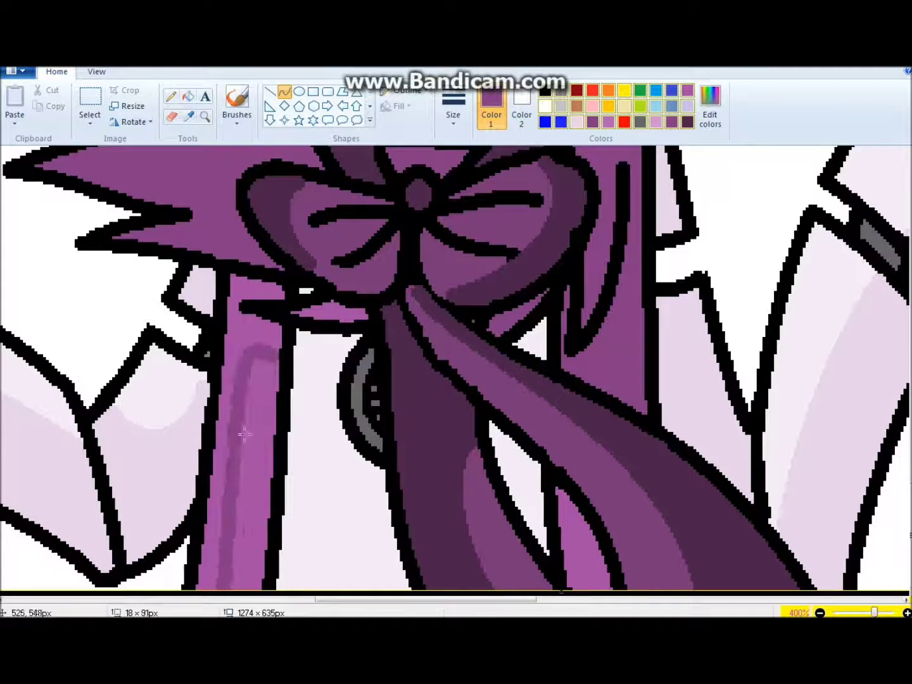
{"action": "left_click", "coordinate": [187, 96]}
{"action": "left_click", "coordinate": [239, 348]}
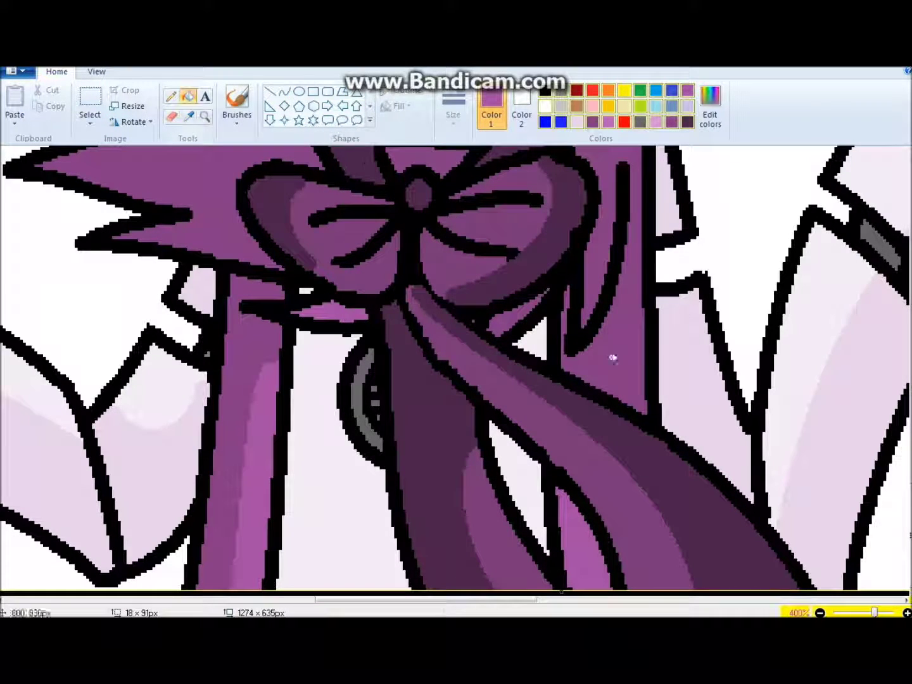
Undo the solid fill of the jacket's right panel and shade it above a short curve with the darker purple.
{"action": "key", "text": "ctrl+z"}
{"action": "left_click", "coordinate": [284, 93]}
{"action": "mouse_move", "coordinate": [634, 292]}
{"action": "left_mouse_down"}
{"action": "mouse_move", "coordinate": [629, 374]}
{"action": "mouse_move", "coordinate": [627, 317]}
{"action": "mouse_move", "coordinate": [601, 354]}
{"action": "mouse_move", "coordinate": [611, 381]}
{"action": "mouse_move", "coordinate": [643, 338]}
{"action": "mouse_move", "coordinate": [609, 380]}
{"action": "mouse_move", "coordinate": [613, 367]}
{"action": "left_mouse_up"}
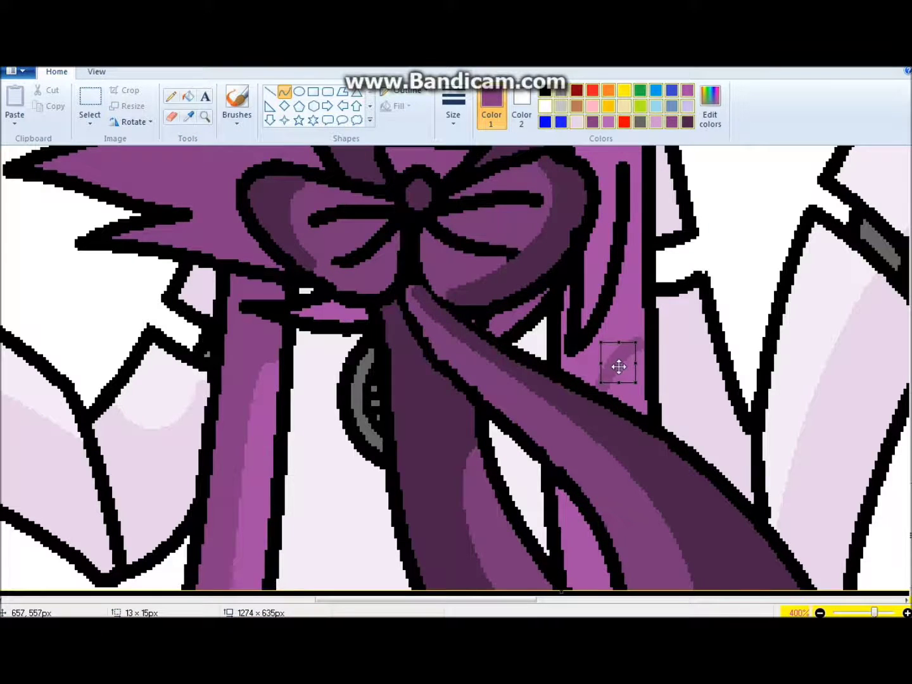
{"action": "left_click", "coordinate": [187, 96]}
{"action": "left_click", "coordinate": [634, 280]}
Shade the upper part of the small jacket sliver under the bow's right tail with the darker purple.
{"action": "left_click", "coordinate": [284, 91]}
{"action": "left_click_drag", "start_coordinate": [562, 546], "coordinate": [581, 589]}
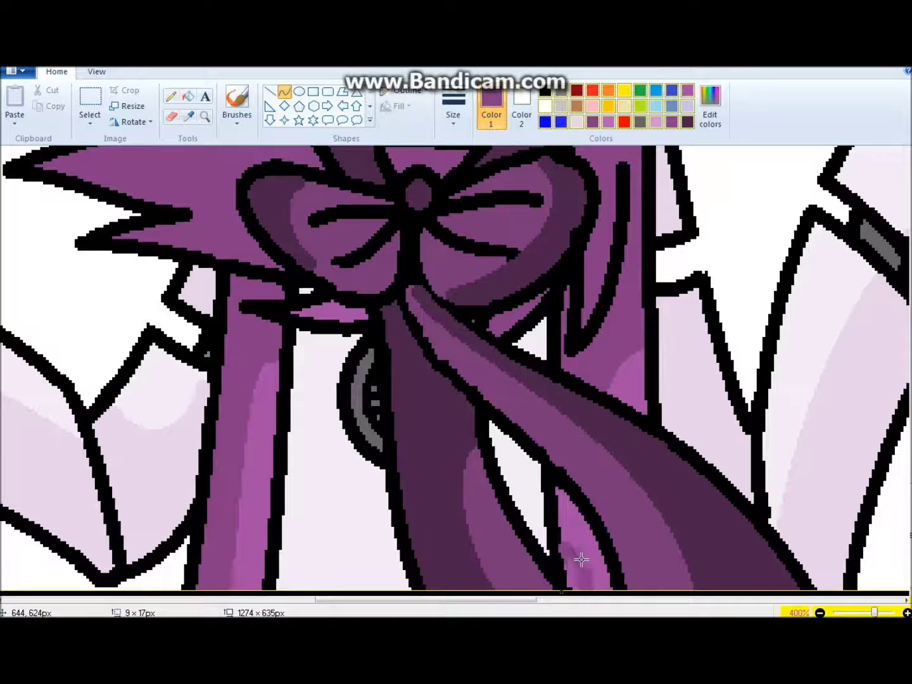
{"action": "left_click", "coordinate": [187, 95]}
{"action": "left_click", "coordinate": [573, 532]}
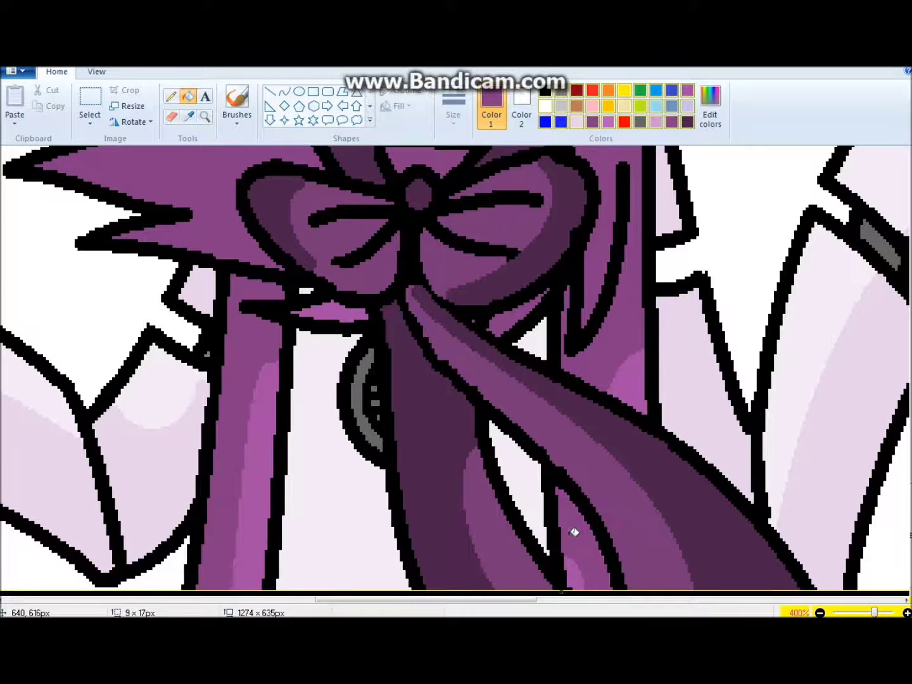
Mix a bright purple and fill the white background around the character with it.
{"action": "left_click", "coordinate": [205, 115]}
{"action": "right_click", "coordinate": [274, 211]}
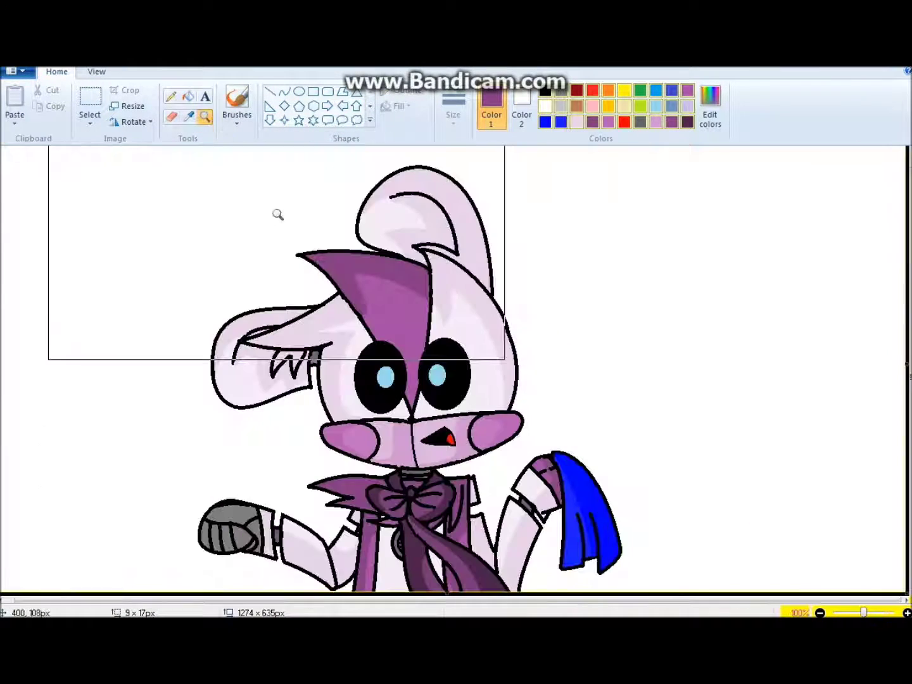
{"action": "left_click", "coordinate": [710, 106]}
{"action": "left_click", "coordinate": [559, 256]}
{"action": "left_click_drag", "start_coordinate": [618, 311], "coordinate": [619, 294]}
{"action": "left_click", "coordinate": [327, 438]}
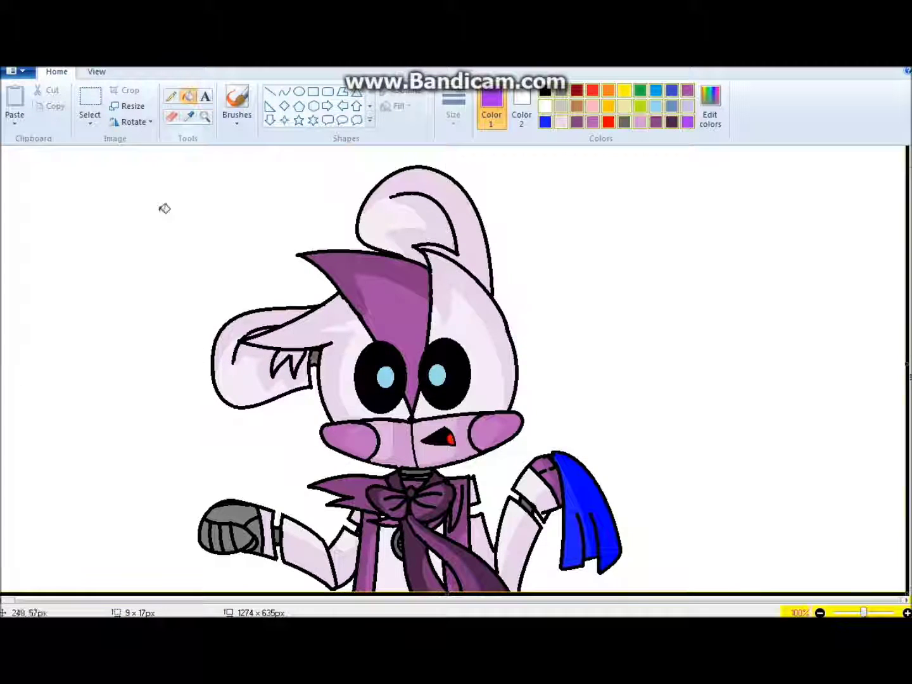
{"action": "left_click", "coordinate": [164, 208]}
Touch up the black outline at the end of the raised arm beside the blue cloth.
{"action": "left_click", "coordinate": [205, 116]}
{"action": "left_click", "coordinate": [498, 487]}
{"action": "left_click", "coordinate": [690, 393]}
{"action": "left_click", "coordinate": [544, 91]}
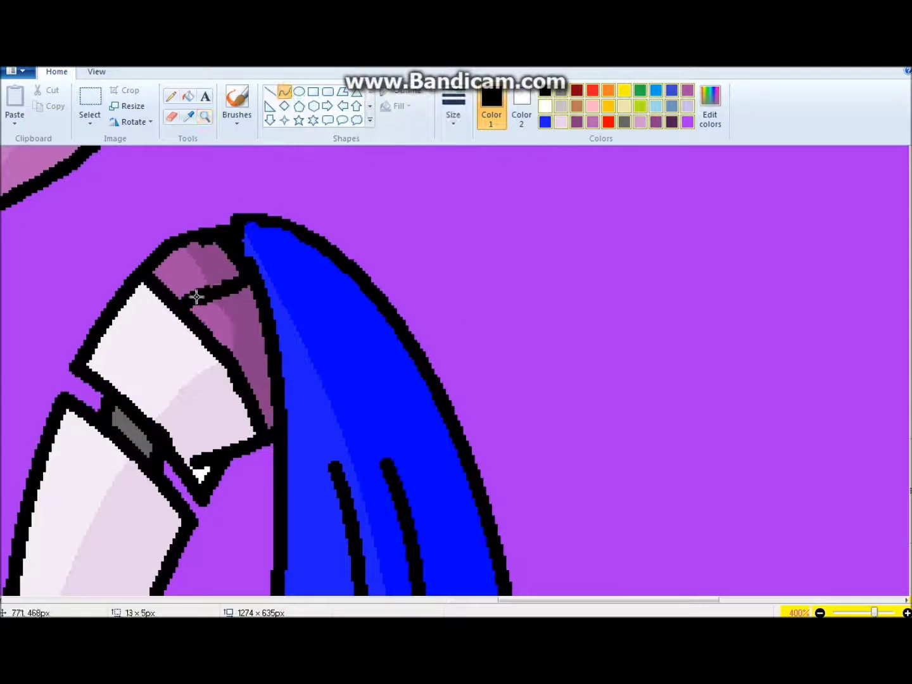
{"action": "right_click", "coordinate": [518, 472]}
{"action": "left_click", "coordinate": [205, 96]}
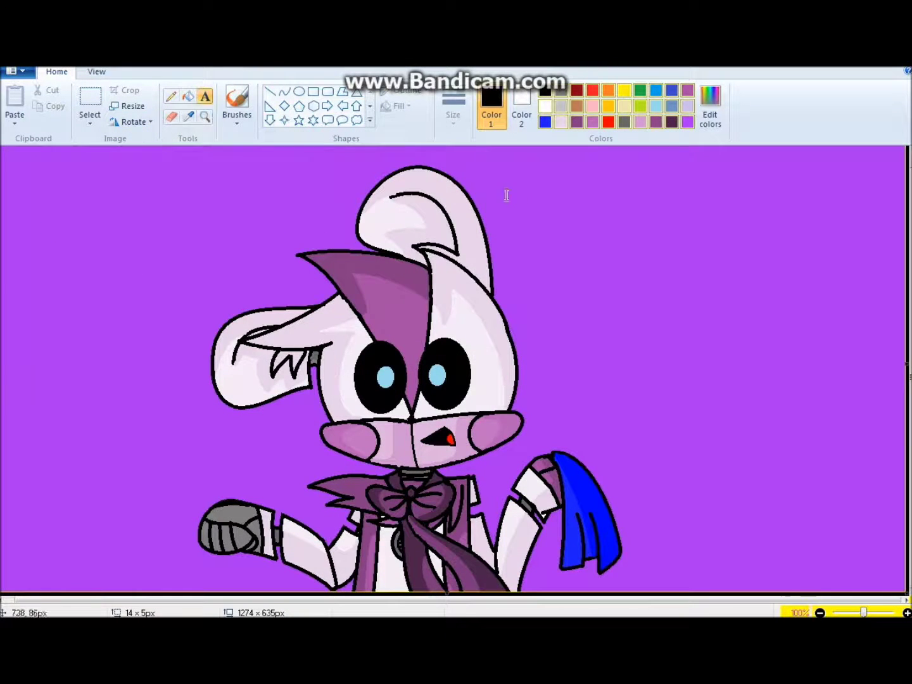
{"action": "left_click_drag", "start_coordinate": [736, 201], "coordinate": [735, 201]}
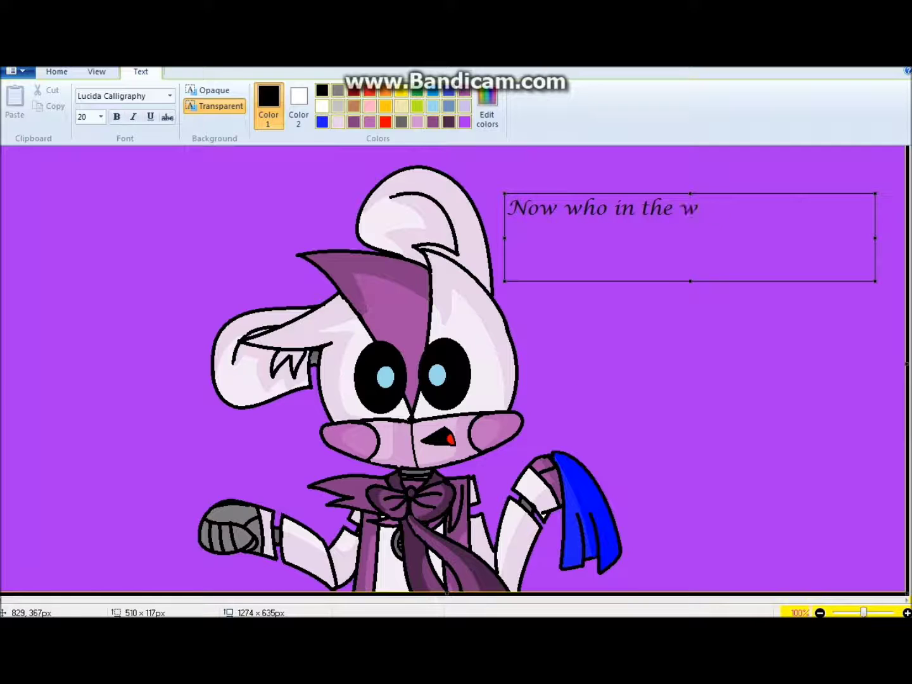
{"action": "type", "text": "Now who in the world of Fredbear'a"}
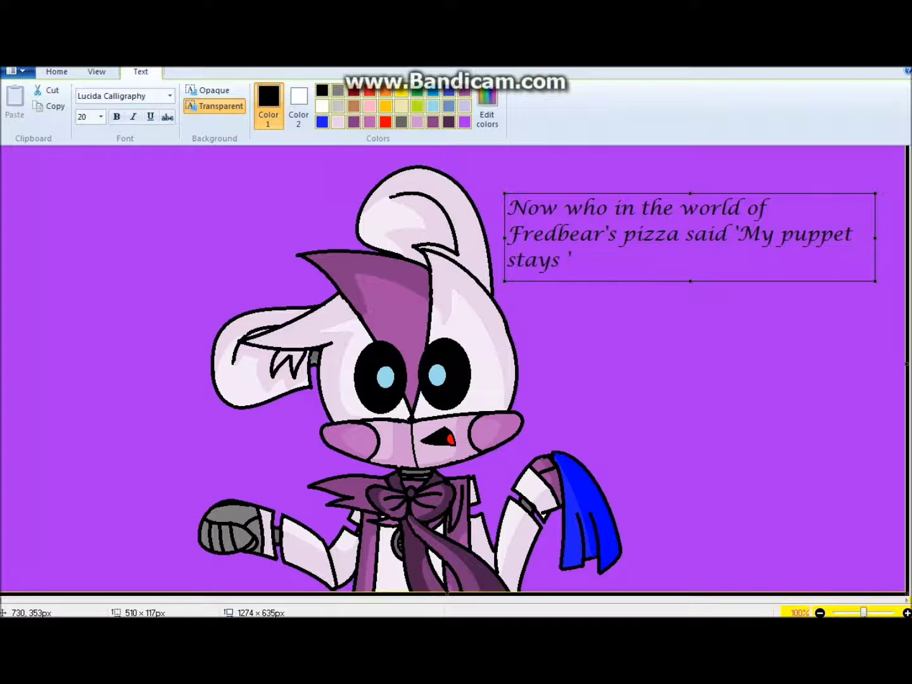
{"action": "key", "text": "ctrl+Home"}
{"action": "type", "text": "\""}
{"action": "key", "text": "ctrl+a"}
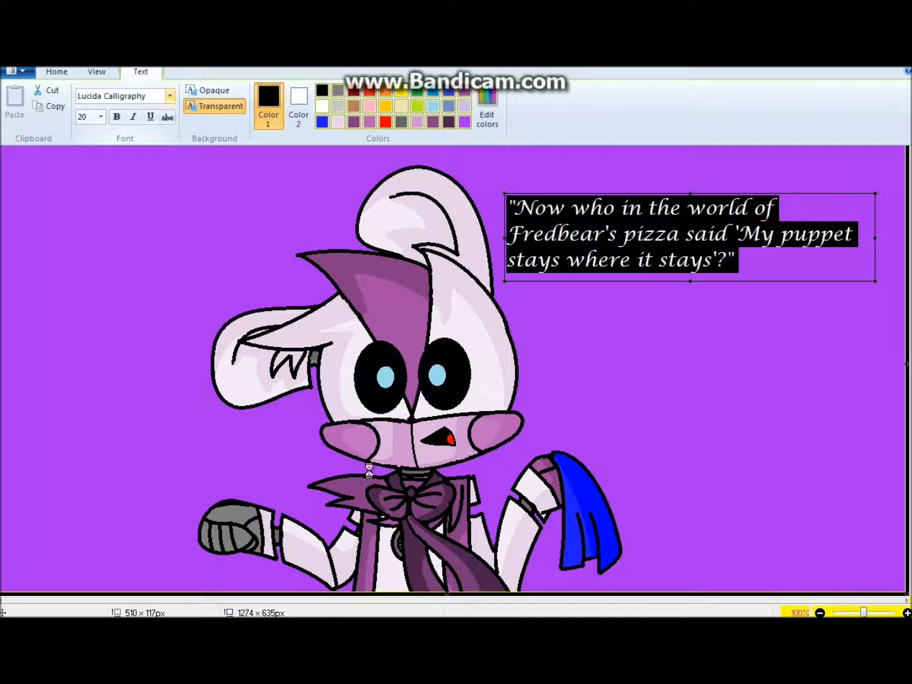
{"action": "key", "text": "Escape"}
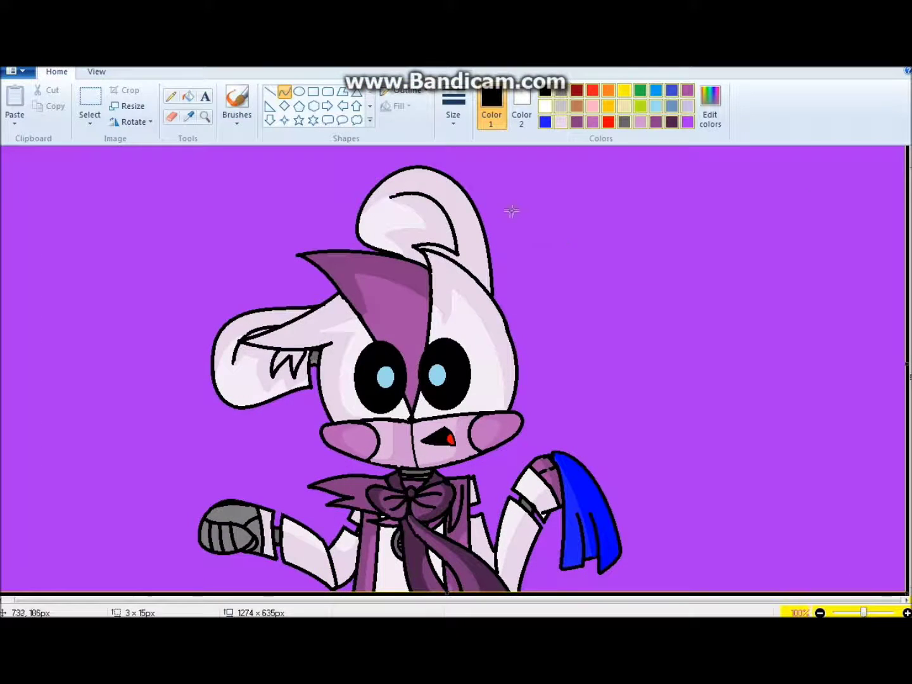
Add black 20-point Harrington text "Now who in the world of Fredbear's Family Diner said 'My puppet stays where it belongs'?", signed "-Ffrae (Funtime Freddy)".
{"action": "left_click", "coordinate": [205, 96]}
{"action": "left_click_drag", "start_coordinate": [505, 207], "coordinate": [899, 318]}
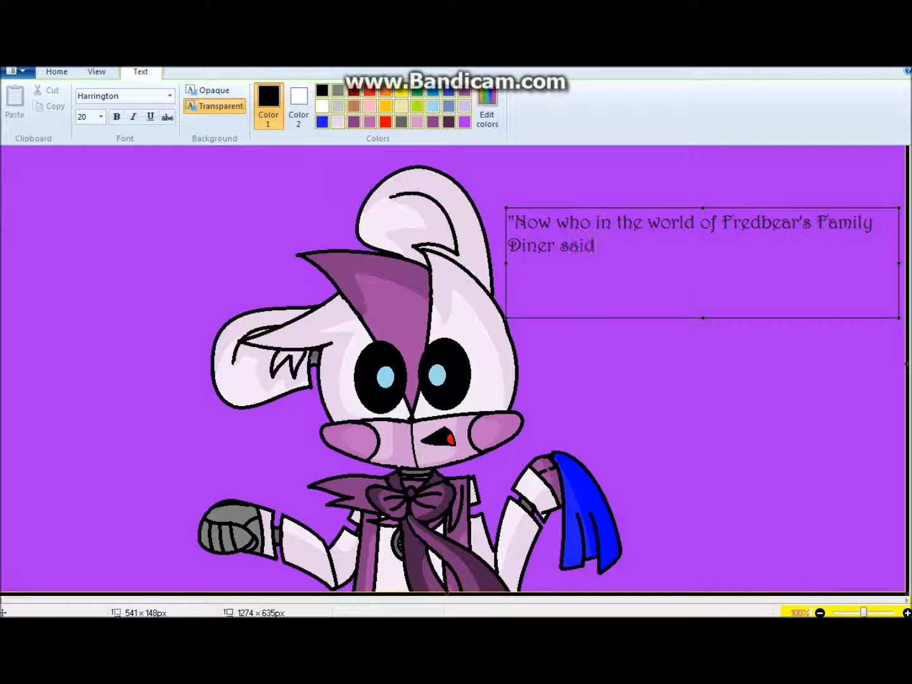
{"action": "type", "text": "et stays where"}
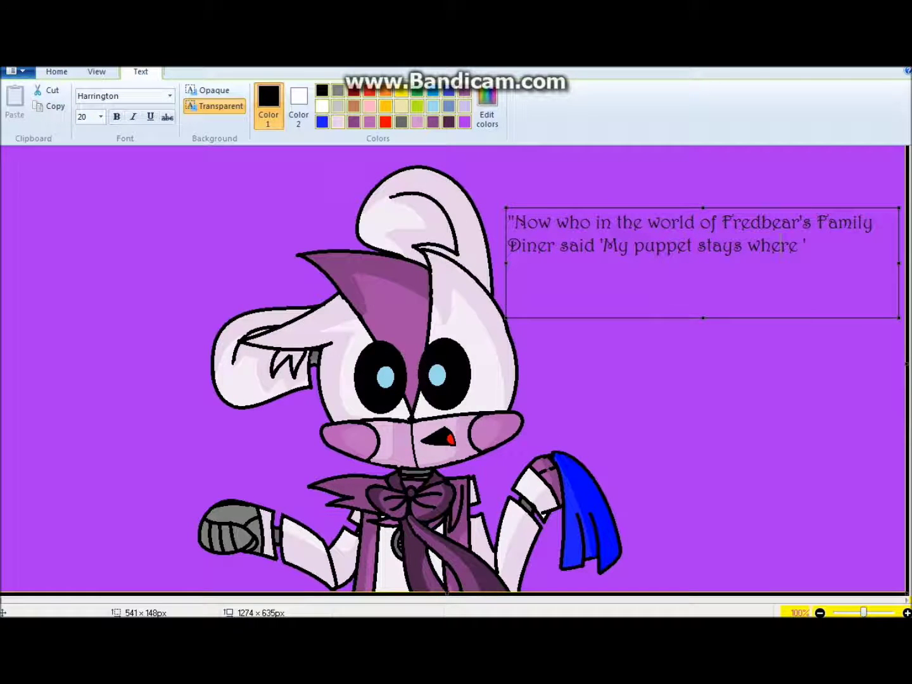
{"action": "type", "text": "?"}
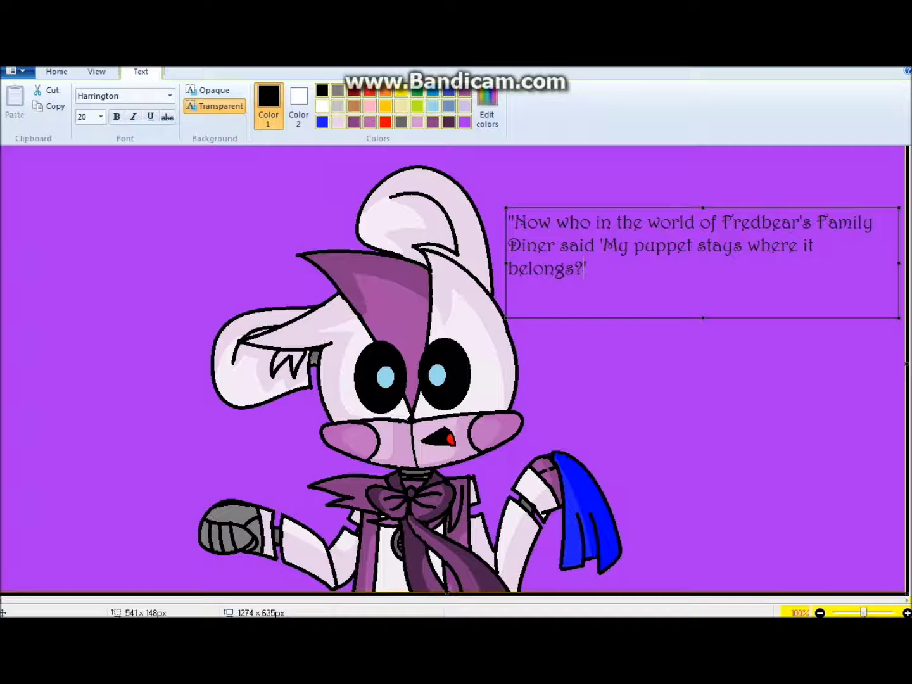
{"action": "key", "text": "Return"}
{"action": "key", "text": "Return"}
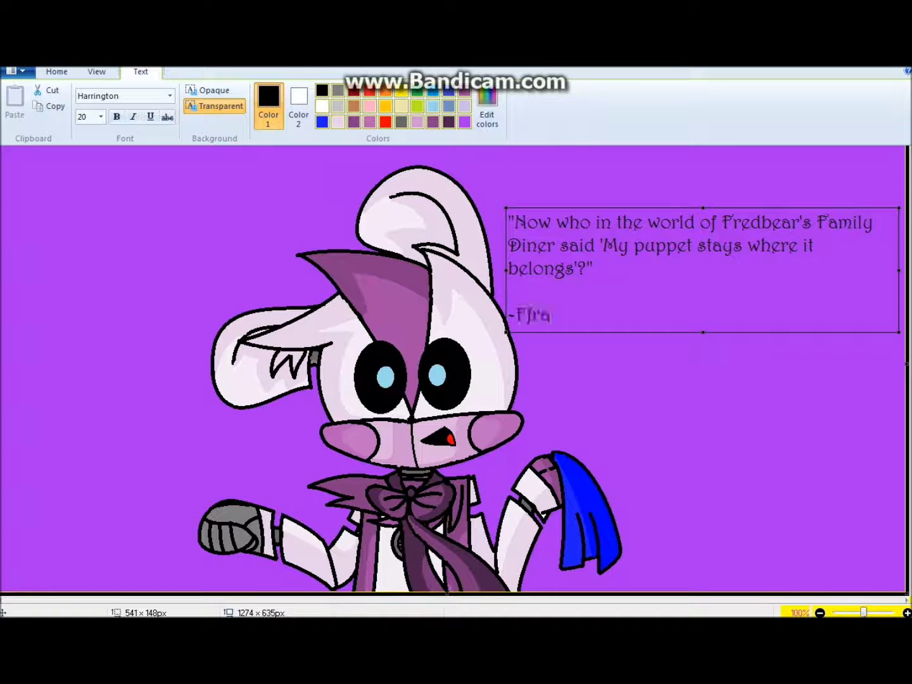
{"action": "left_click", "coordinate": [57, 71]}
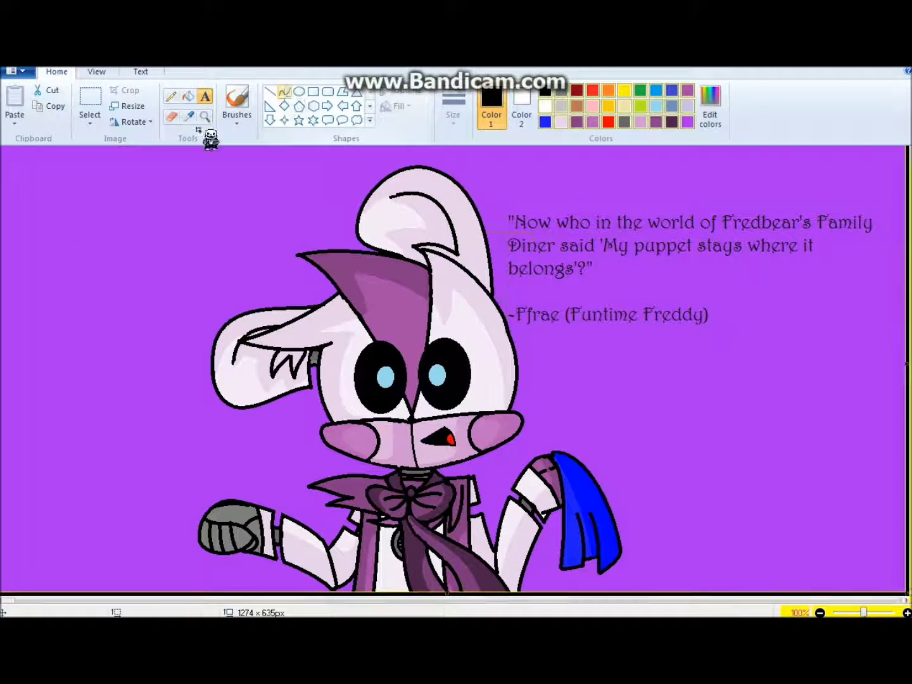
Touch up the black outline beneath the muzzle and beside the gray ear joint.
{"action": "left_click", "coordinate": [204, 116]}
{"action": "left_click", "coordinate": [316, 405]}
{"action": "left_click", "coordinate": [481, 445]}
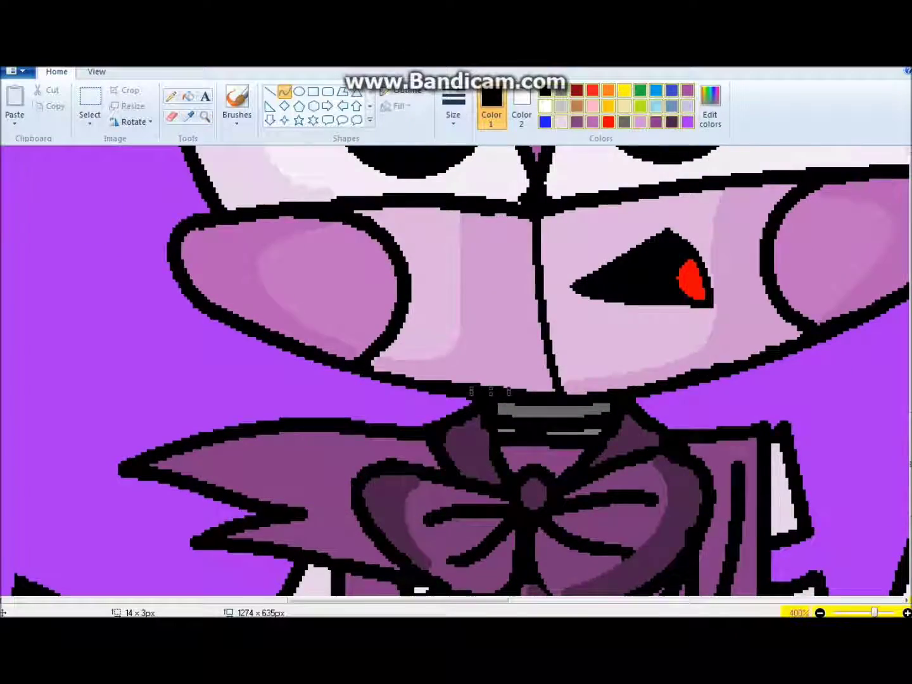
{"action": "scroll", "coordinate": [130, 386], "scroll_direction": "up", "scroll_amount": 5}
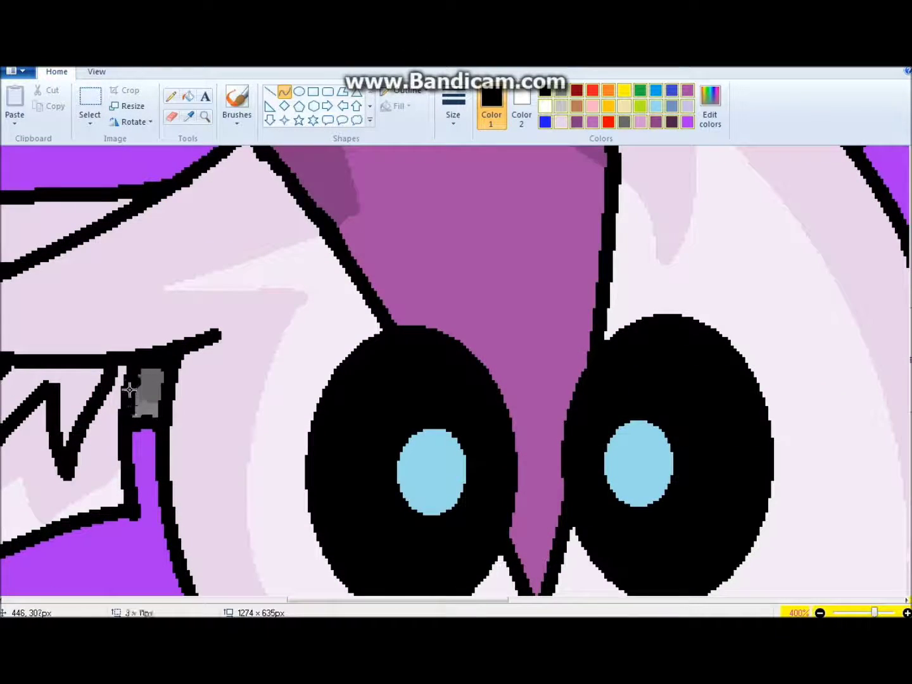